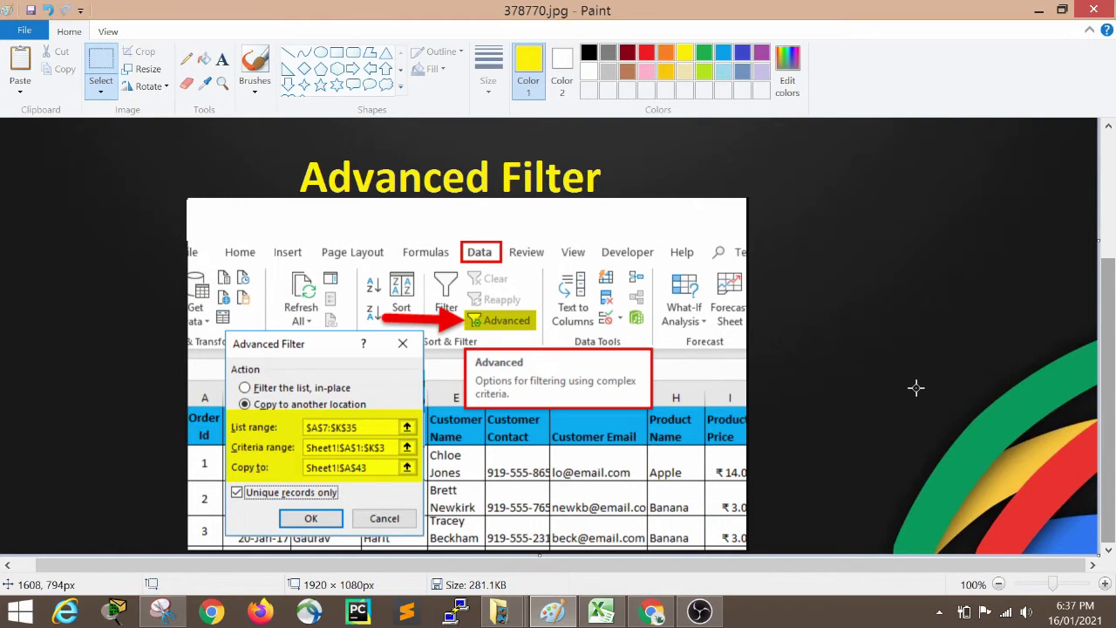
- Set the capture aside and bring the Advanced_Filter_Trick_Example.xlsx Data sheet to the front
{"action": "left_click", "coordinate": [1038, 10]}
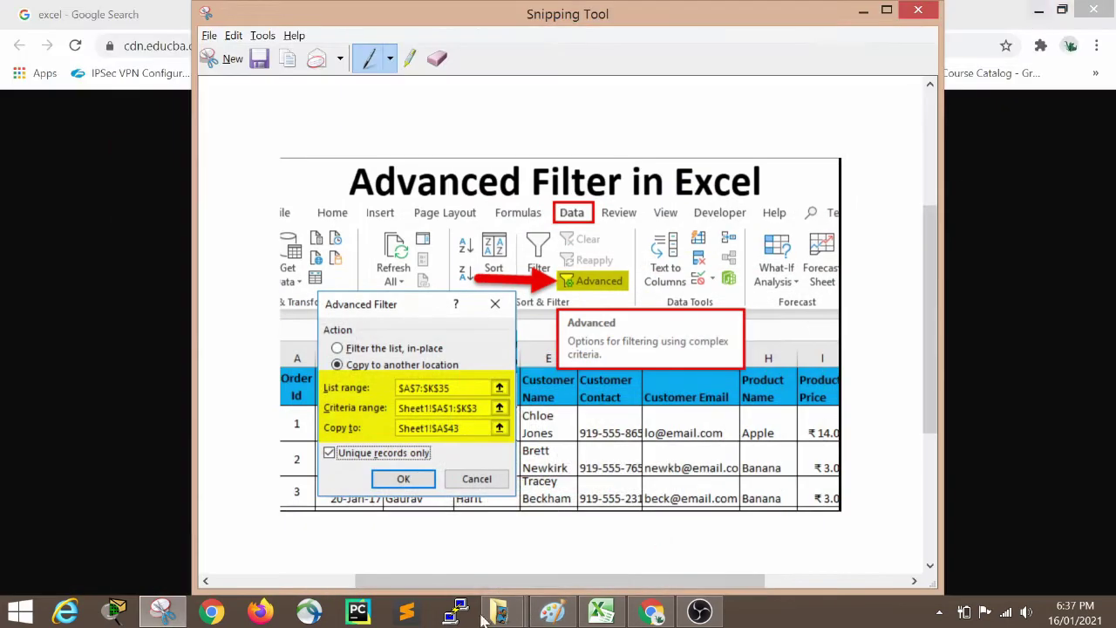
{"action": "left_click", "coordinate": [601, 611]}
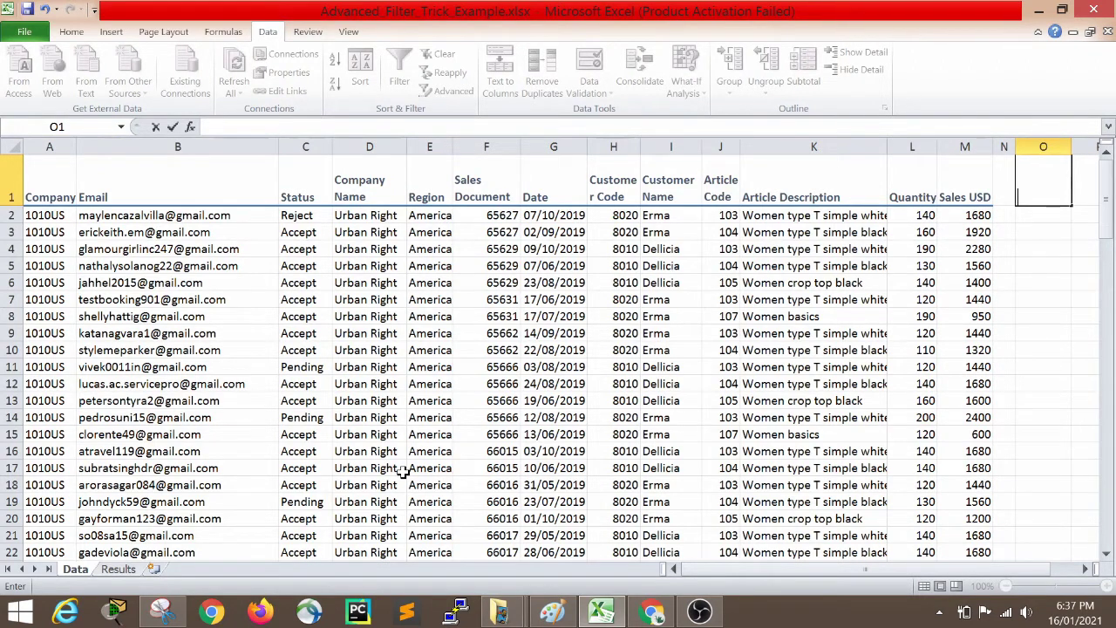
{"action": "key", "text": "Return"}
{"action": "key", "text": "Up"}
{"action": "key", "text": "Left"}
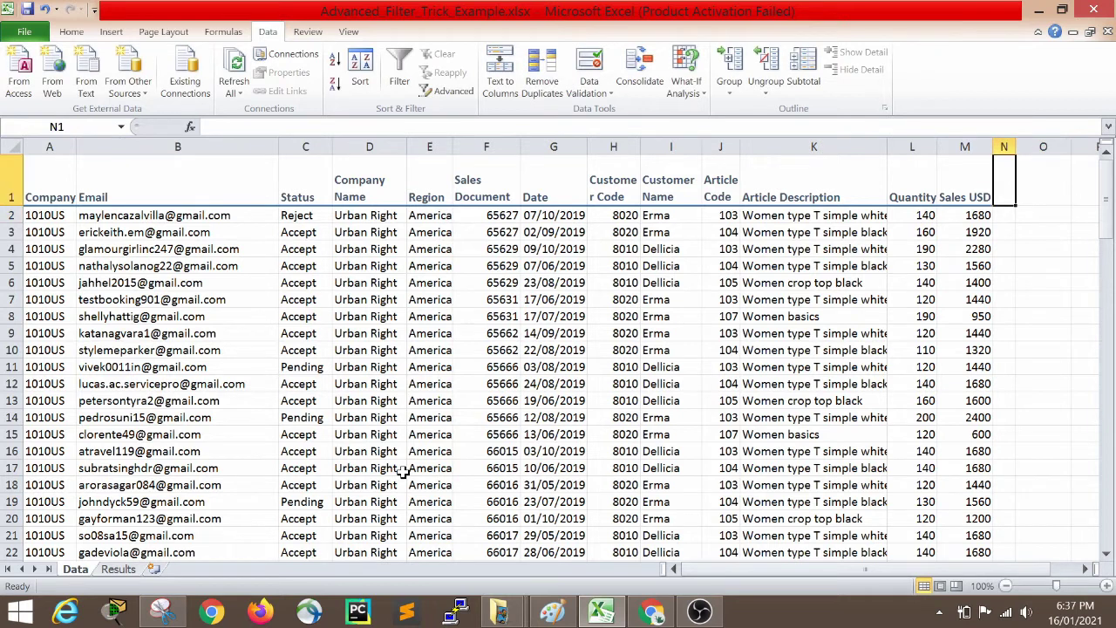
{"action": "key", "text": "Left"}
{"action": "key", "text": "Left"}
{"action": "key", "text": "Left"}
{"action": "key", "text": "Left"}
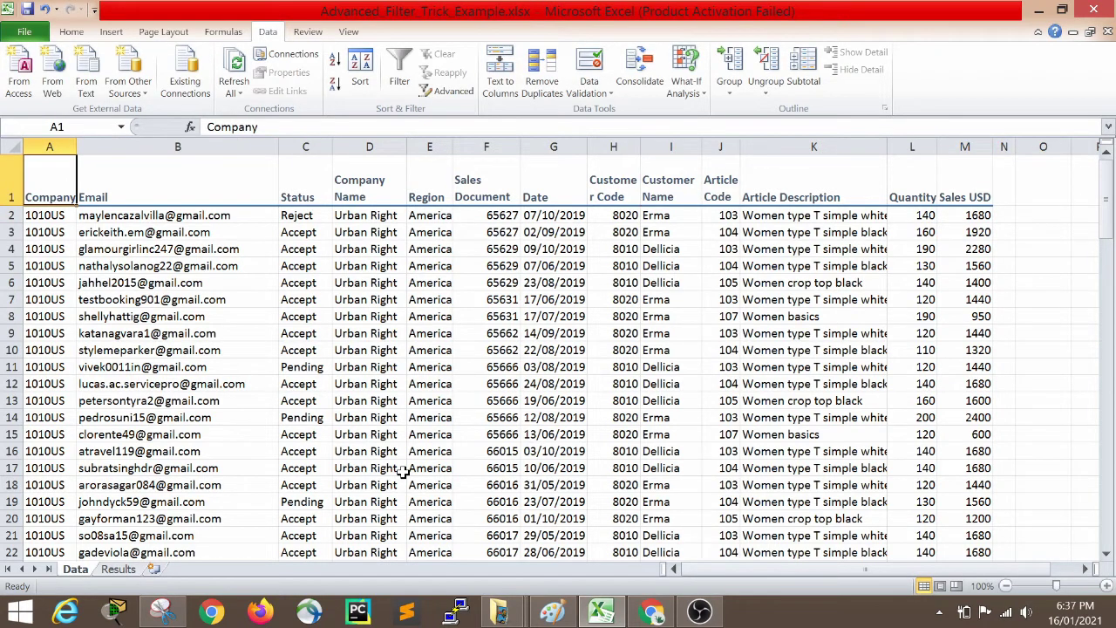
{"action": "key", "text": "Right"}
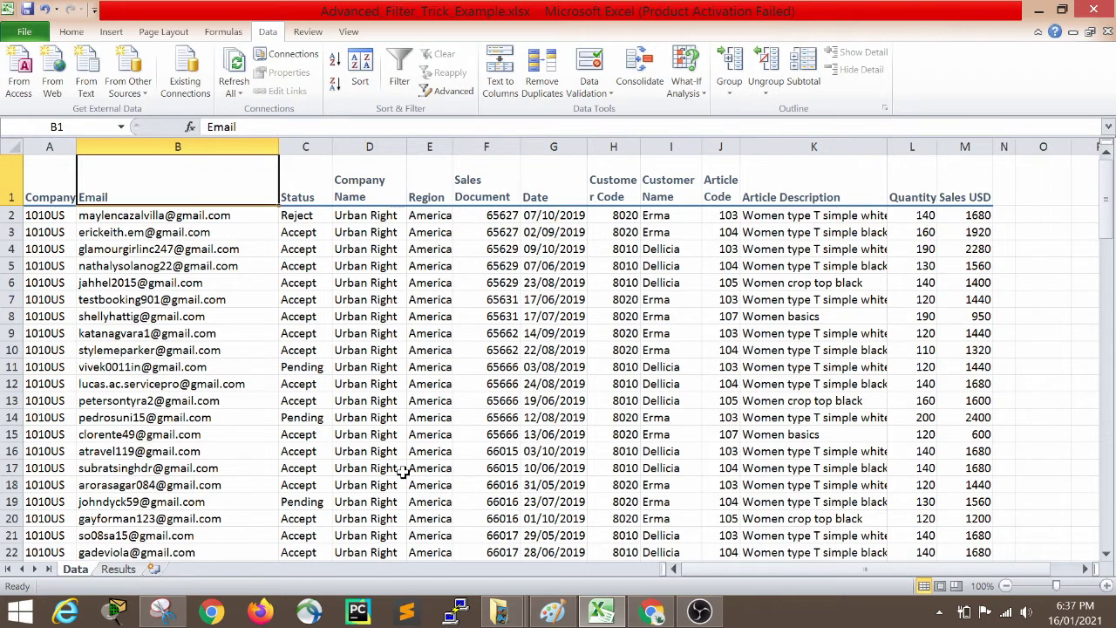
{"action": "key", "text": "Left"}
{"action": "key", "text": "Right"}
{"action": "key", "text": "Down"}
{"action": "key", "text": "Down"}
{"action": "key", "text": "Down"}
{"action": "key", "text": "Down"}
{"action": "key", "text": "Down"}
{"action": "key", "text": "Down"}
{"action": "key", "text": "Down"}
{"action": "key", "text": "Down"}
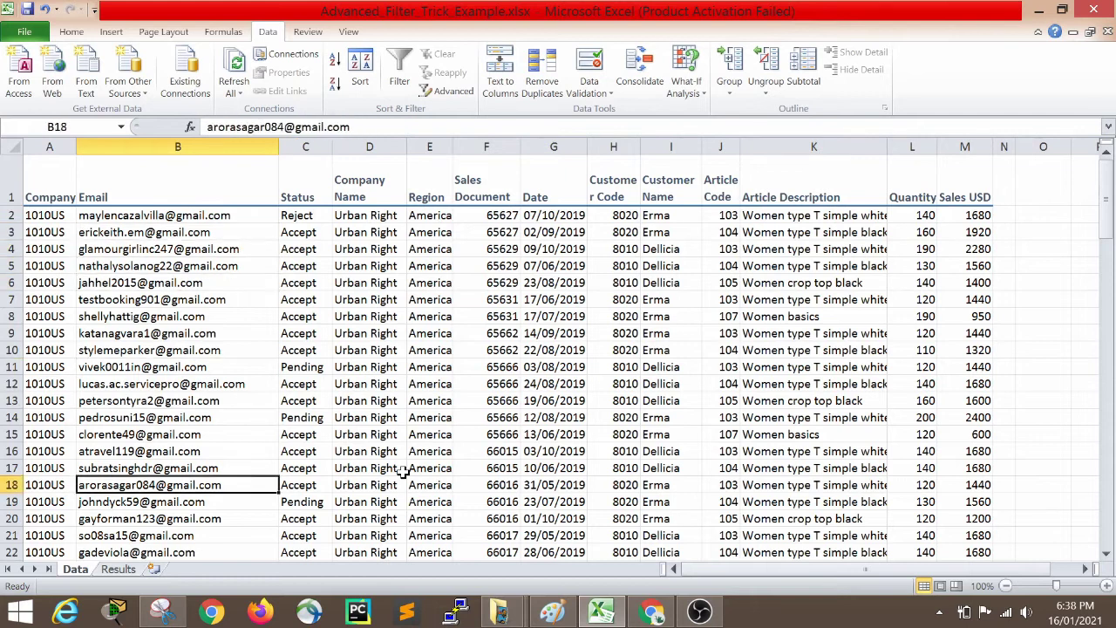
{"action": "key", "text": "Down"}
{"action": "key", "text": "Down"}
{"action": "key", "text": "Down"}
{"action": "key", "text": "Down"}
{"action": "key", "text": "Down"}
{"action": "key", "text": "Down"}
{"action": "key", "text": "Down"}
{"action": "key", "text": "Down"}
{"action": "key", "text": "Down"}
{"action": "key", "text": "Down"}
{"action": "key", "text": "Down"}
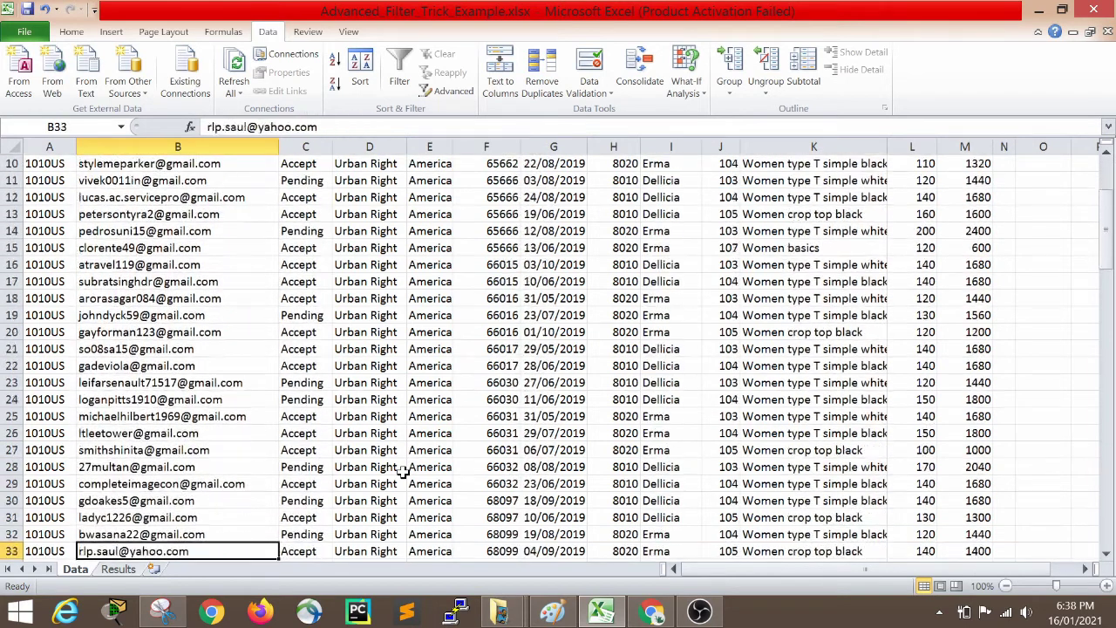
{"action": "key", "text": "Down"}
{"action": "key", "text": "Down"}
{"action": "key", "text": "Down"}
{"action": "key", "text": "Down"}
{"action": "key", "text": "Down"}
{"action": "key", "text": "Down"}
{"action": "key", "text": "Down"}
{"action": "key", "text": "Down"}
{"action": "key", "text": "Down"}
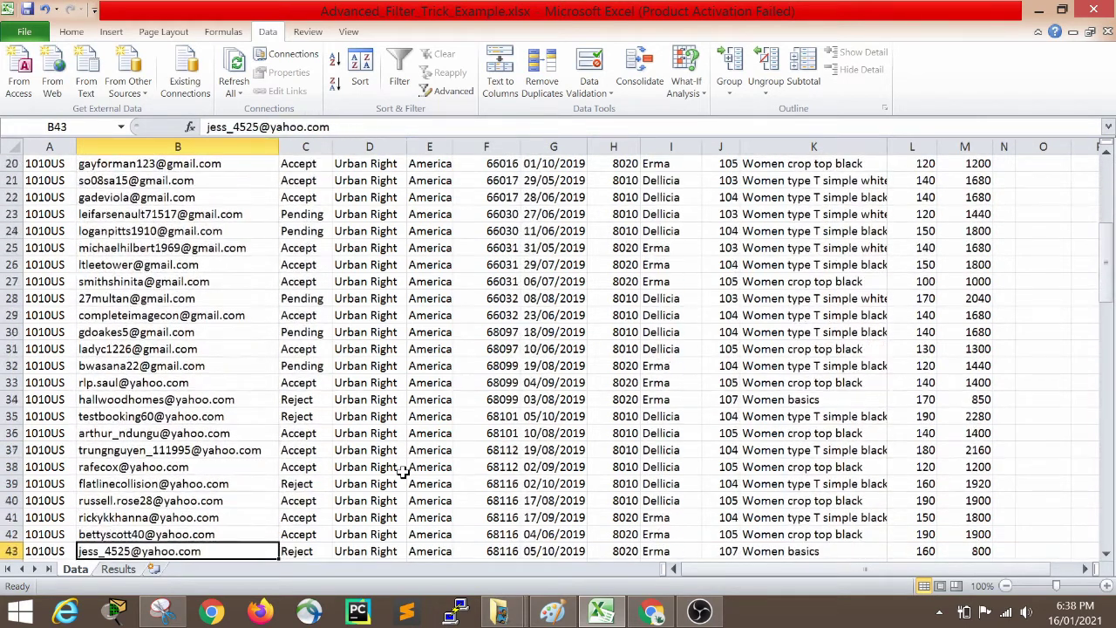
{"action": "key", "text": "Down"}
{"action": "key", "text": "Down"}
{"action": "key", "text": "Down"}
{"action": "key", "text": "Down"}
{"action": "key", "text": "Down"}
{"action": "key", "text": "Down"}
{"action": "key", "text": "Down"}
{"action": "key", "text": "Down"}
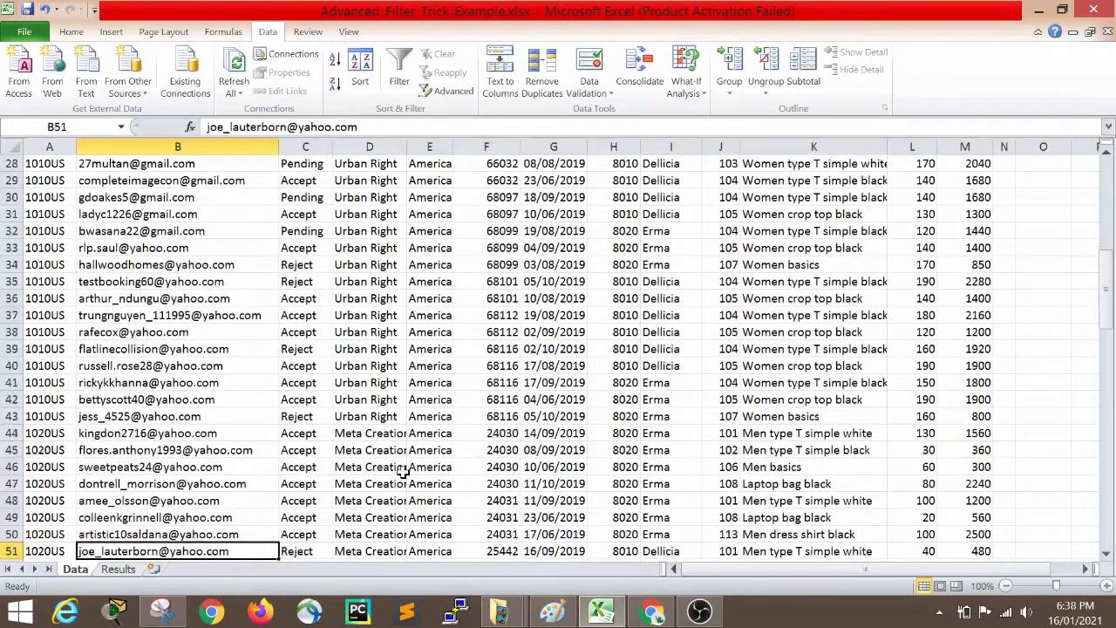
{"action": "key", "text": "Down"}
{"action": "key", "text": "Up"}
{"action": "key", "text": "Up"}
{"action": "key", "text": "Up"}
{"action": "key", "text": "Up"}
{"action": "key", "text": "Up"}
{"action": "key", "text": "Up"}
{"action": "key", "text": "Up"}
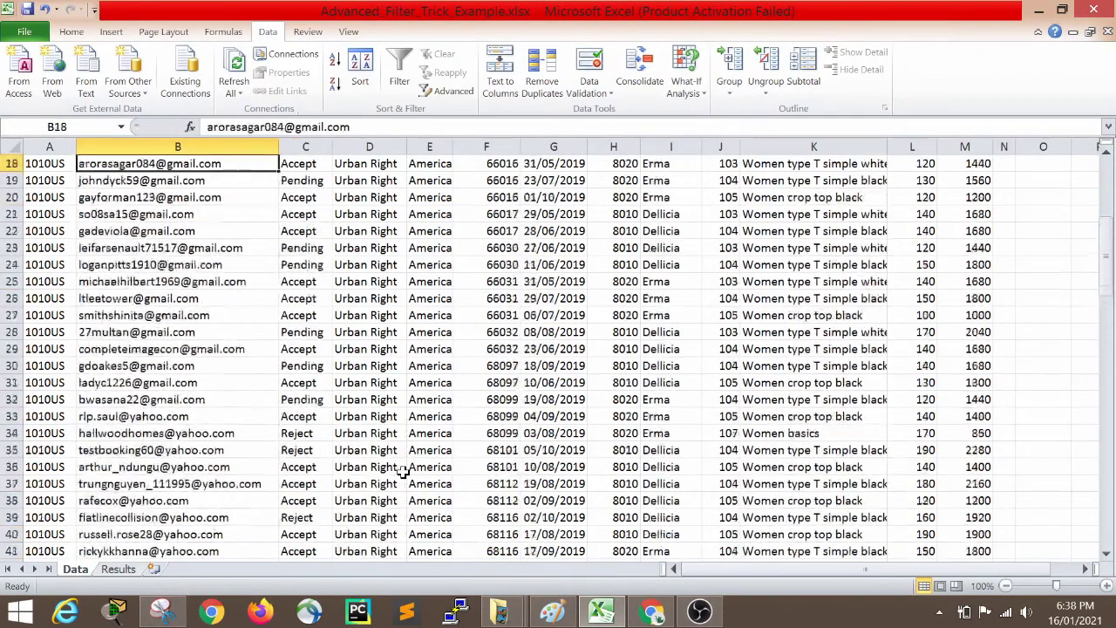
{"action": "key", "text": "Up"}
{"action": "key", "text": "Up"}
{"action": "key", "text": "Up"}
{"action": "key", "text": "Up"}
{"action": "key", "text": "Up"}
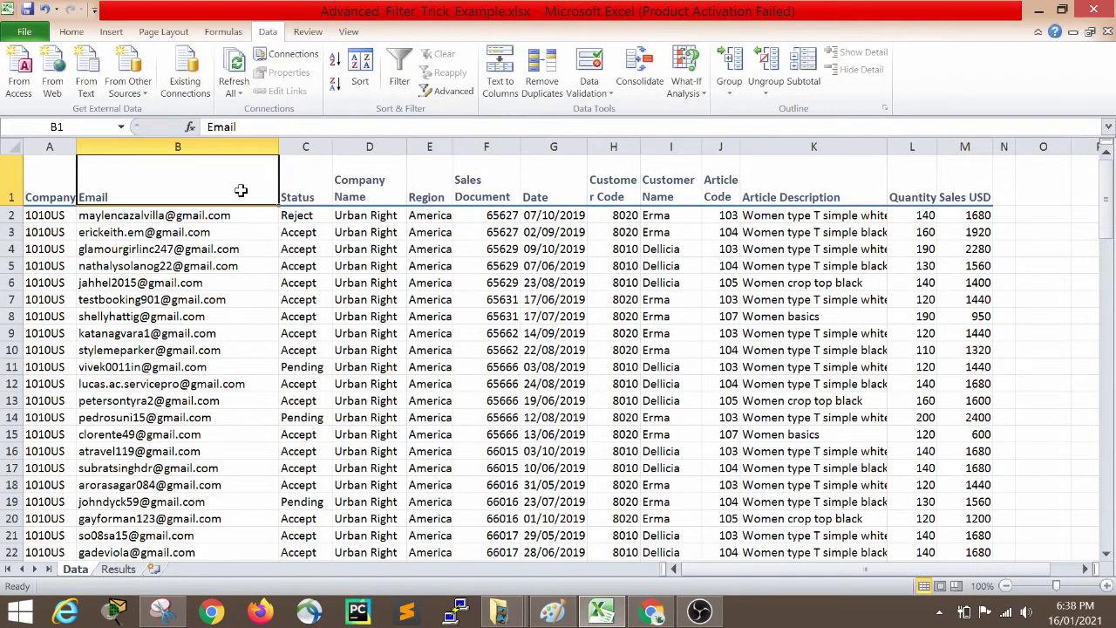
- Toggle AutoFilter off and on, leaving filter arrows on headers Company through Sales USD
{"action": "left_click", "coordinate": [401, 83]}
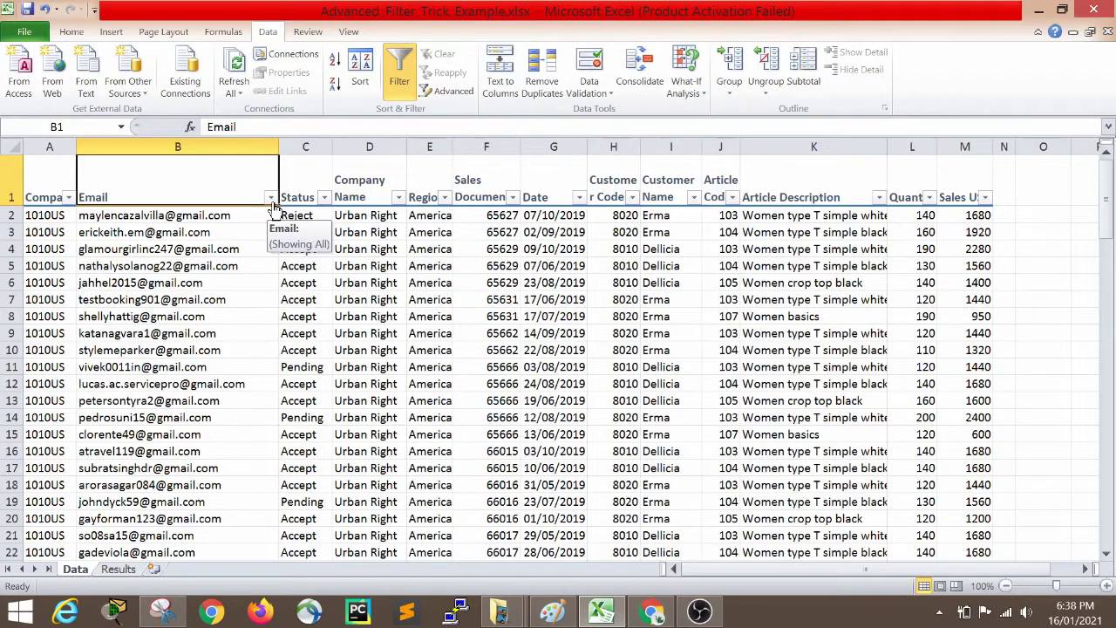
{"action": "left_click", "coordinate": [400, 83]}
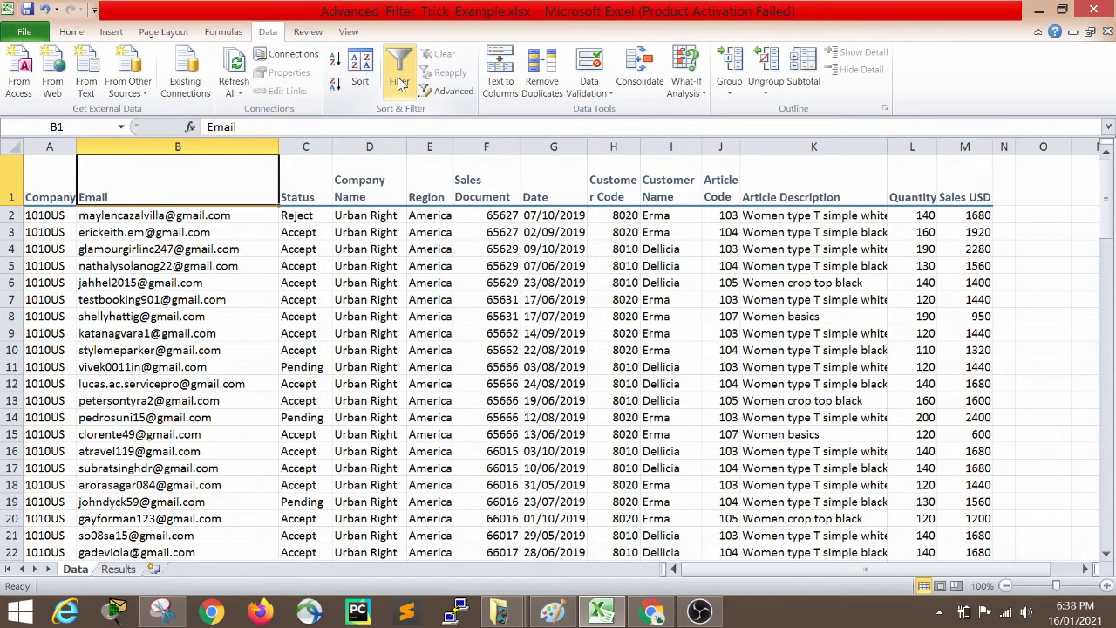
{"action": "left_click", "coordinate": [399, 83]}
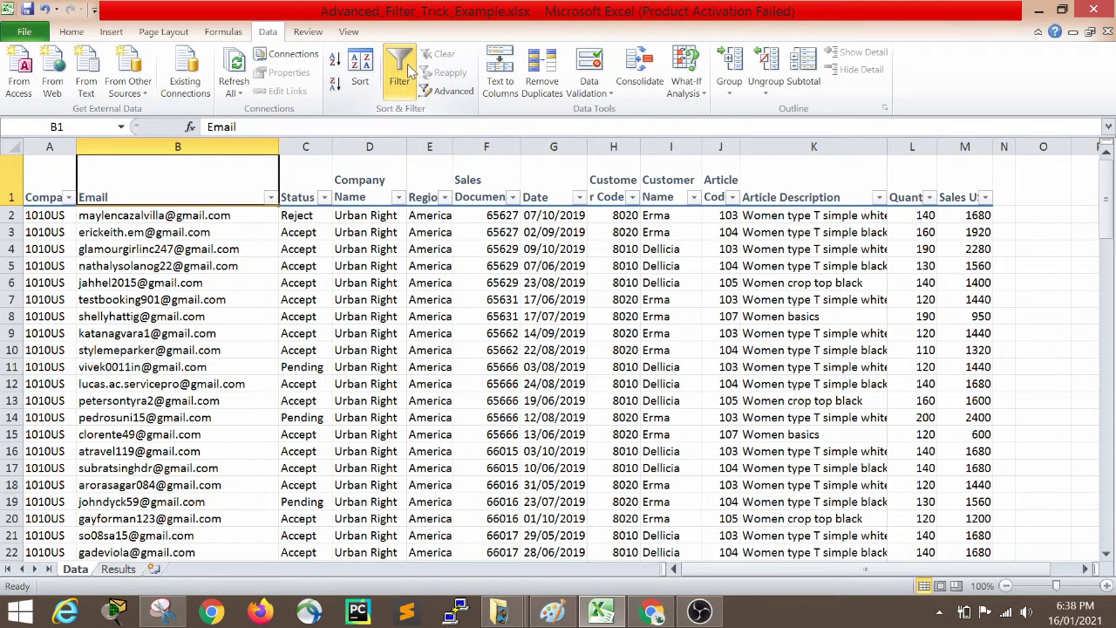
{"action": "left_click", "coordinate": [409, 71]}
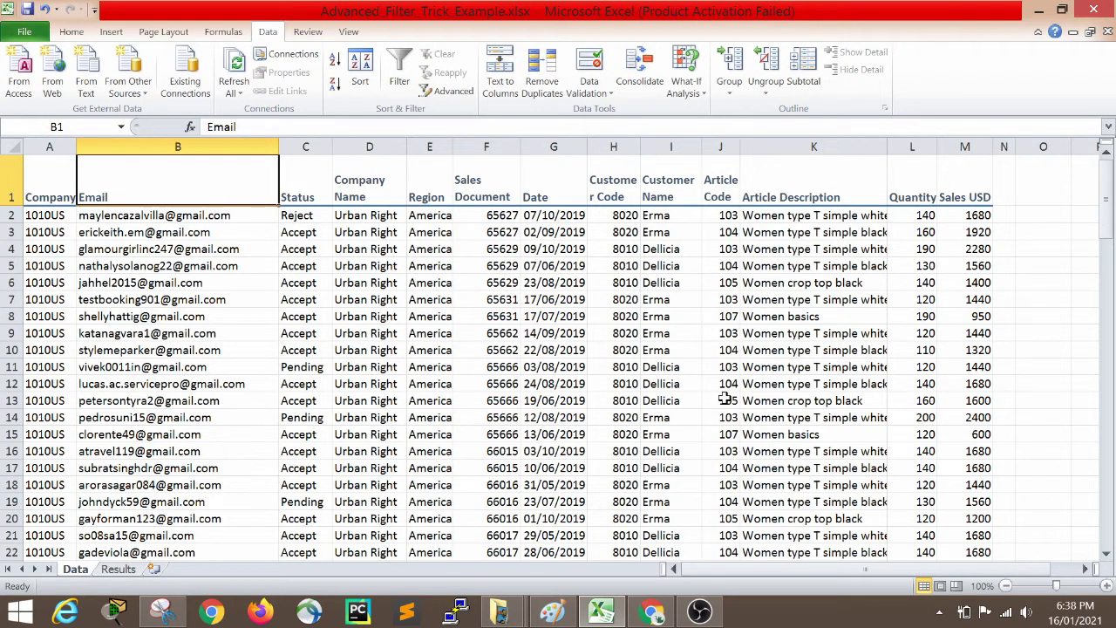
{"action": "key", "text": "ctrl+shift+l"}
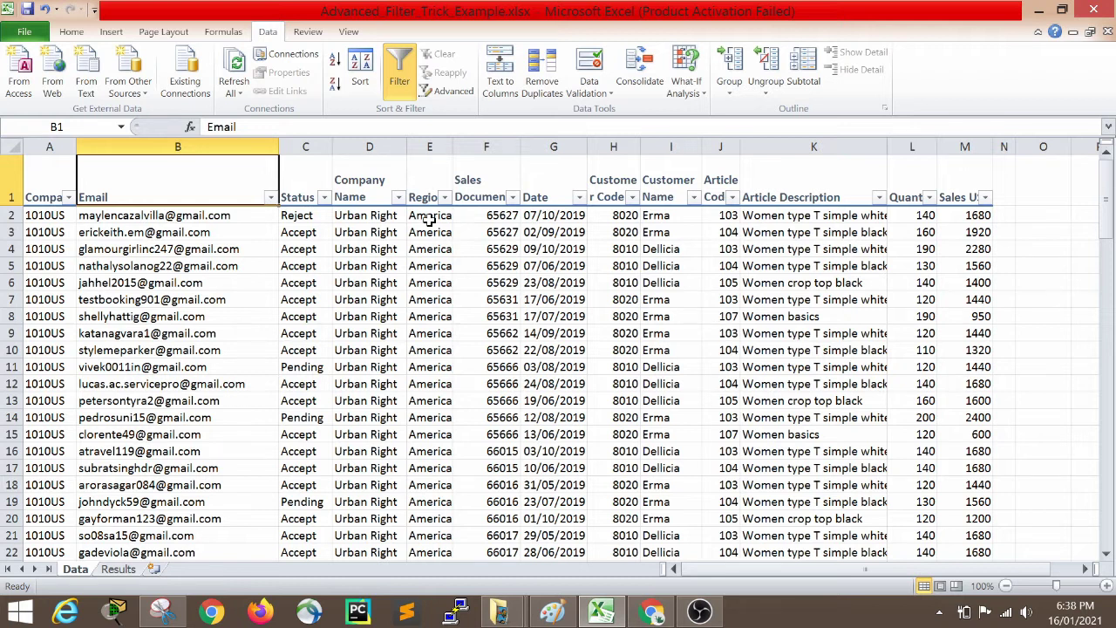
{"action": "left_click", "coordinate": [271, 197]}
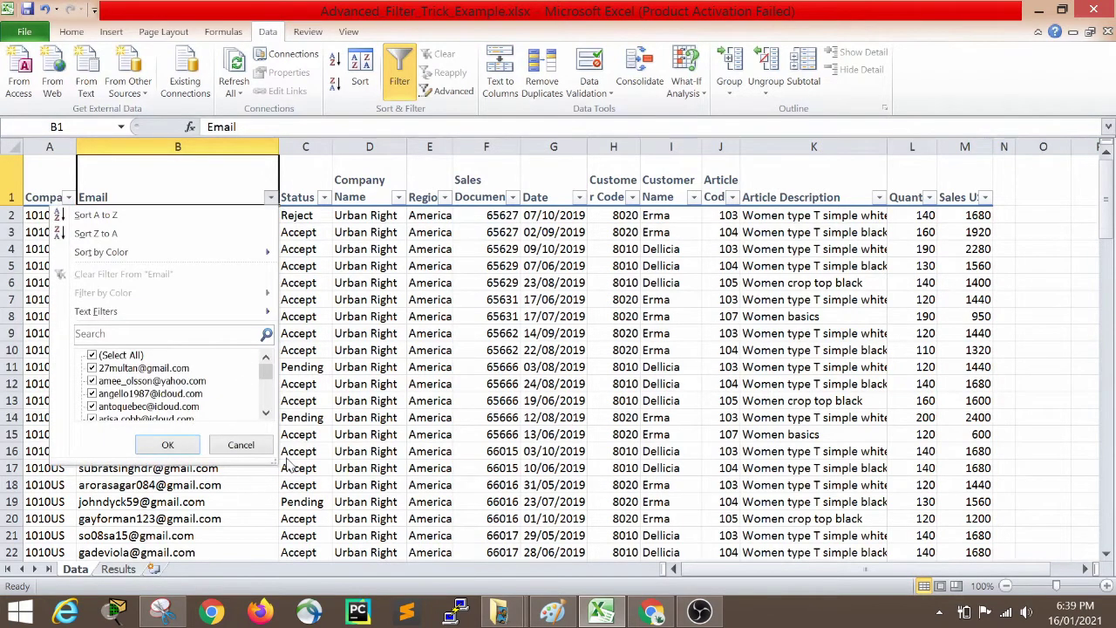
{"action": "left_click_drag", "start_coordinate": [275, 461], "coordinate": [686, 572]}
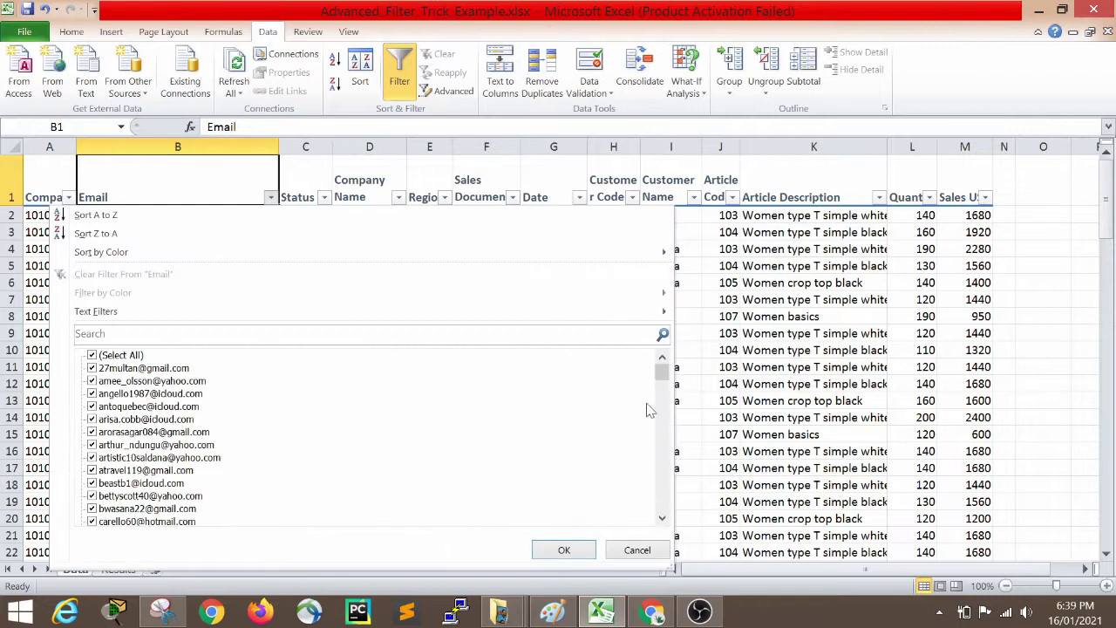
{"action": "mouse_move", "coordinate": [662, 377]}
{"action": "left_mouse_down"}
{"action": "mouse_move", "coordinate": [663, 520]}
{"action": "mouse_move", "coordinate": [663, 373]}
{"action": "left_mouse_up"}
{"action": "mouse_move", "coordinate": [662, 381]}
{"action": "left_mouse_down"}
{"action": "mouse_move", "coordinate": [663, 399]}
{"action": "mouse_move", "coordinate": [665, 373]}
{"action": "left_mouse_up"}
{"action": "left_click", "coordinate": [91, 356]}
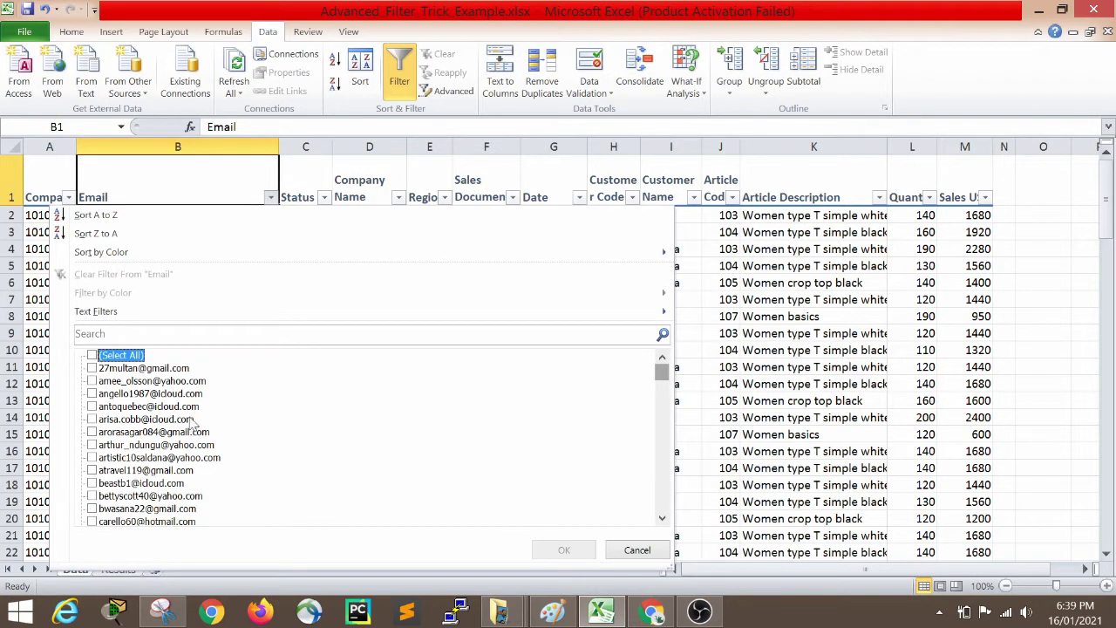
{"action": "left_click", "coordinate": [94, 432]}
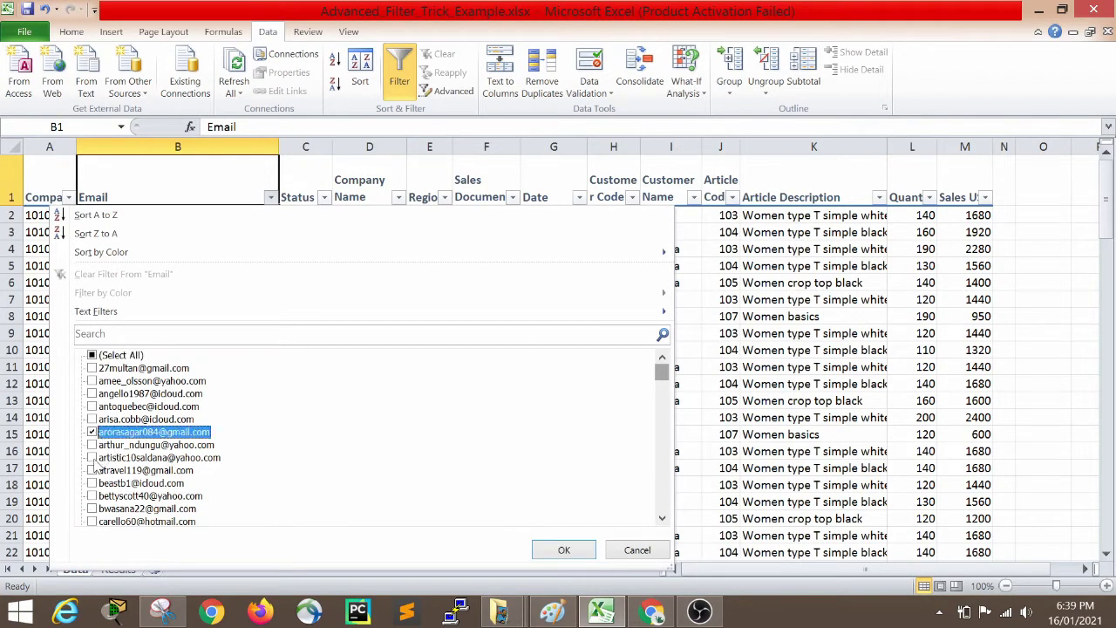
{"action": "left_click", "coordinate": [92, 458]}
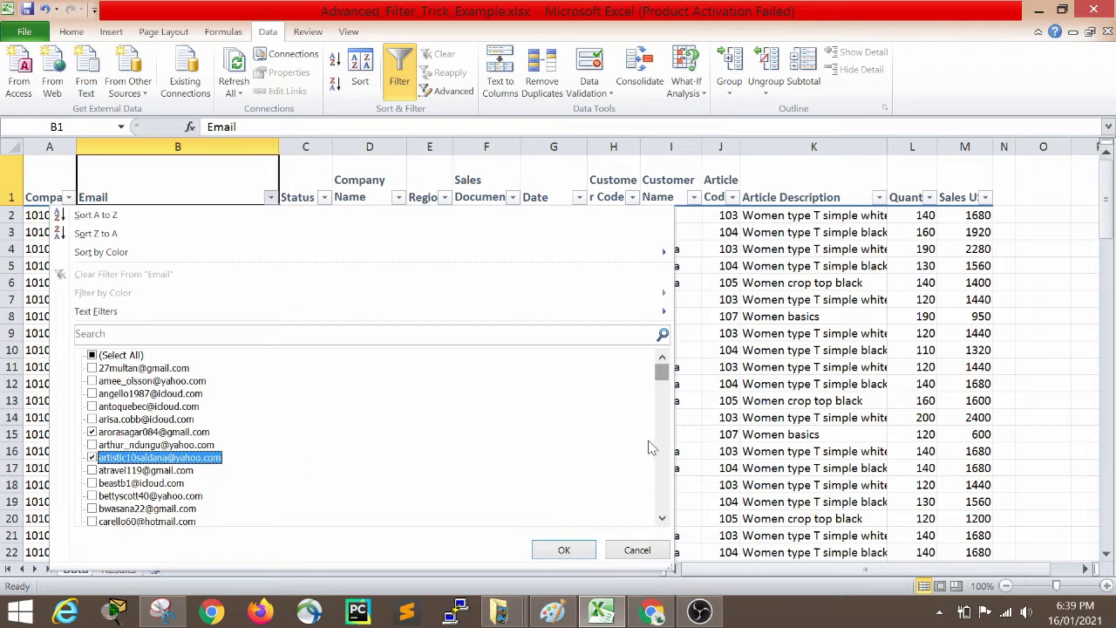
{"action": "mouse_move", "coordinate": [660, 373]}
{"action": "left_mouse_down"}
{"action": "mouse_move", "coordinate": [661, 392]}
{"action": "mouse_move", "coordinate": [663, 368]}
{"action": "left_mouse_up"}
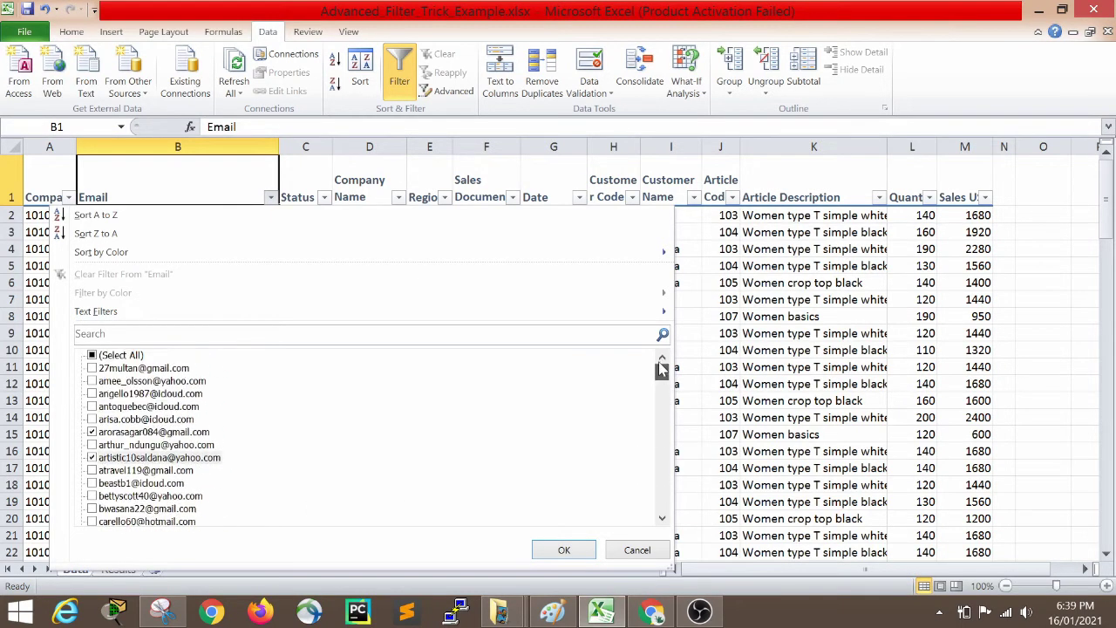
{"action": "left_click", "coordinate": [101, 433]}
{"action": "left_click", "coordinate": [95, 458]}
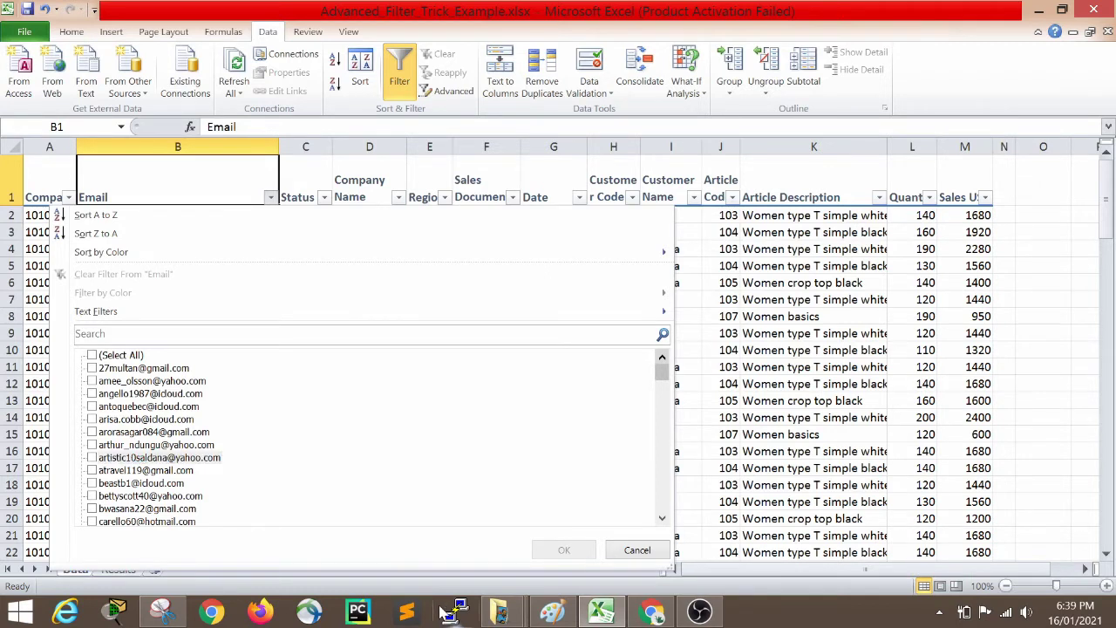
{"action": "left_click", "coordinate": [633, 551]}
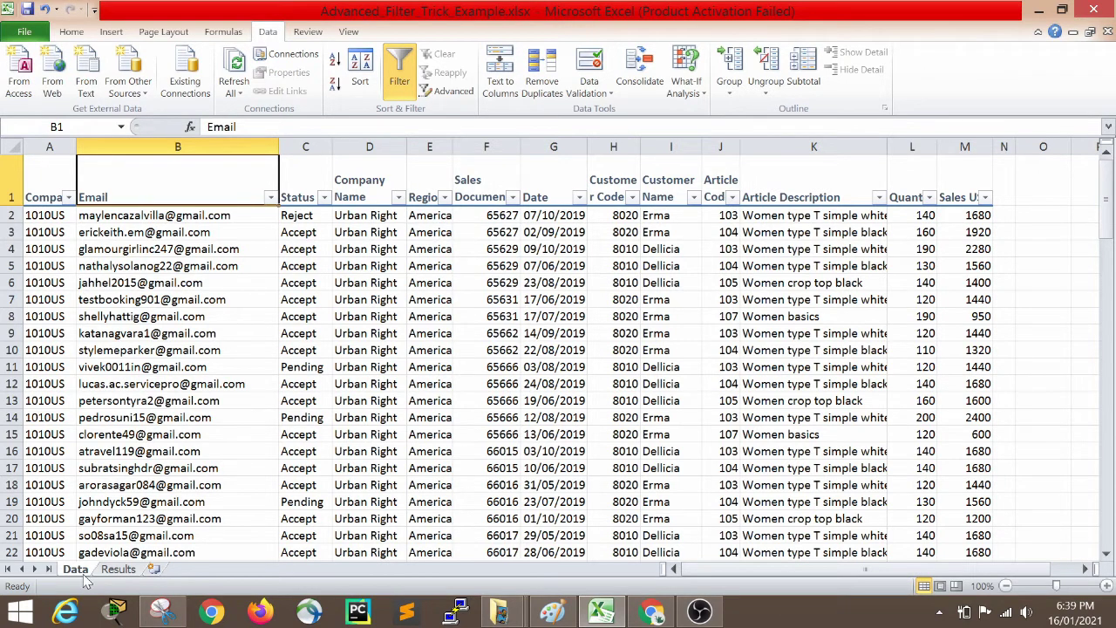
- Look at the empty Results sheet, then return to Data and select headers A1:F1
{"action": "left_click", "coordinate": [118, 569]}
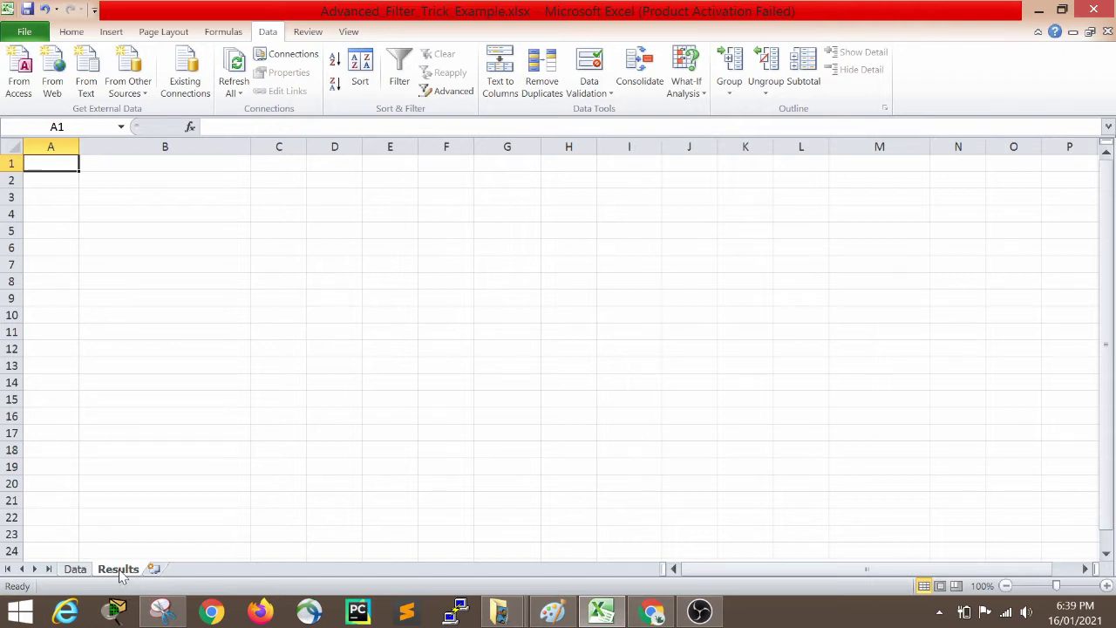
{"action": "left_click", "coordinate": [269, 281]}
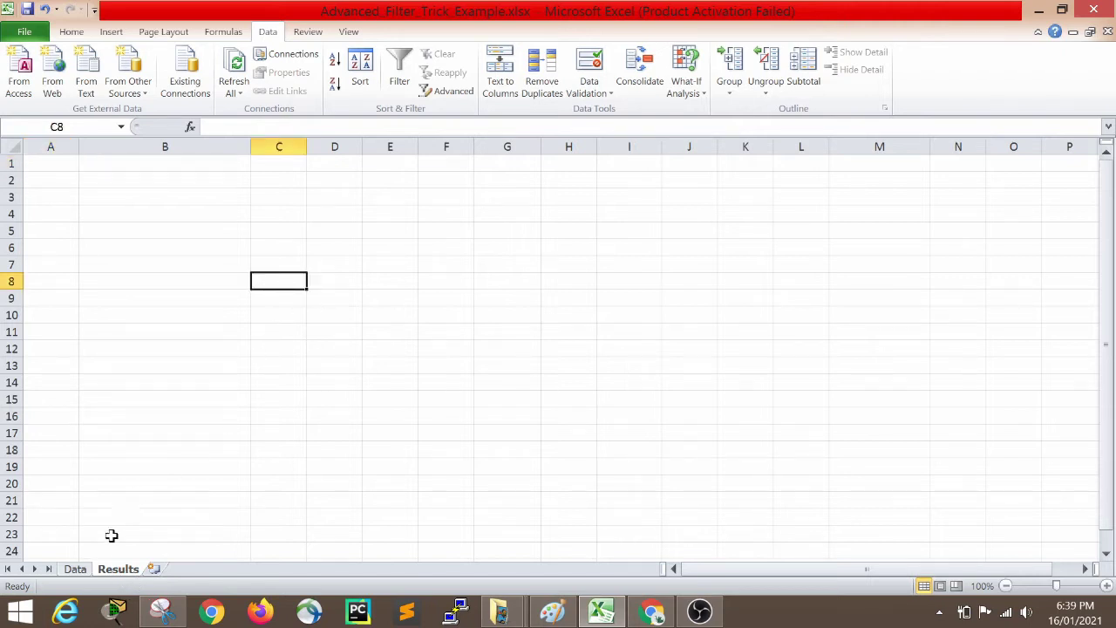
{"action": "left_click", "coordinate": [77, 570]}
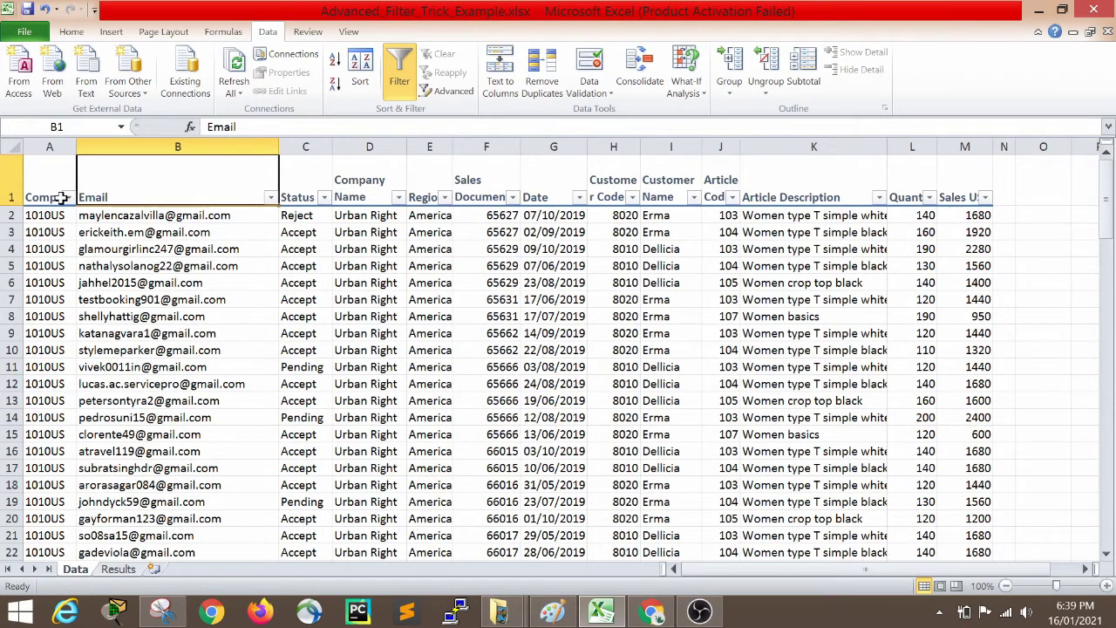
{"action": "mouse_move", "coordinate": [53, 194]}
{"action": "left_mouse_down"}
{"action": "mouse_move", "coordinate": [561, 195]}
{"action": "mouse_move", "coordinate": [974, 293]}
{"action": "left_mouse_up"}
{"action": "left_click", "coordinate": [369, 401]}
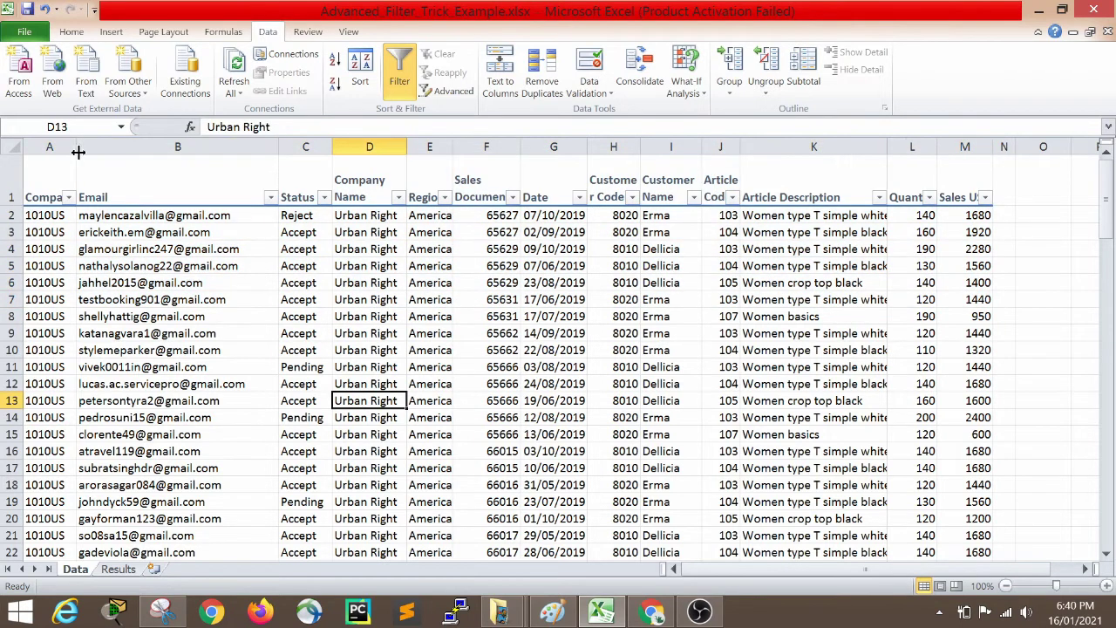
- Widen column A to fit the Company header and check cells A1, B1, C1, D6, B6
{"action": "left_click_drag", "start_coordinate": [77, 146], "coordinate": [94, 146]}
{"action": "left_click", "coordinate": [65, 190]}
{"action": "left_click", "coordinate": [217, 185]}
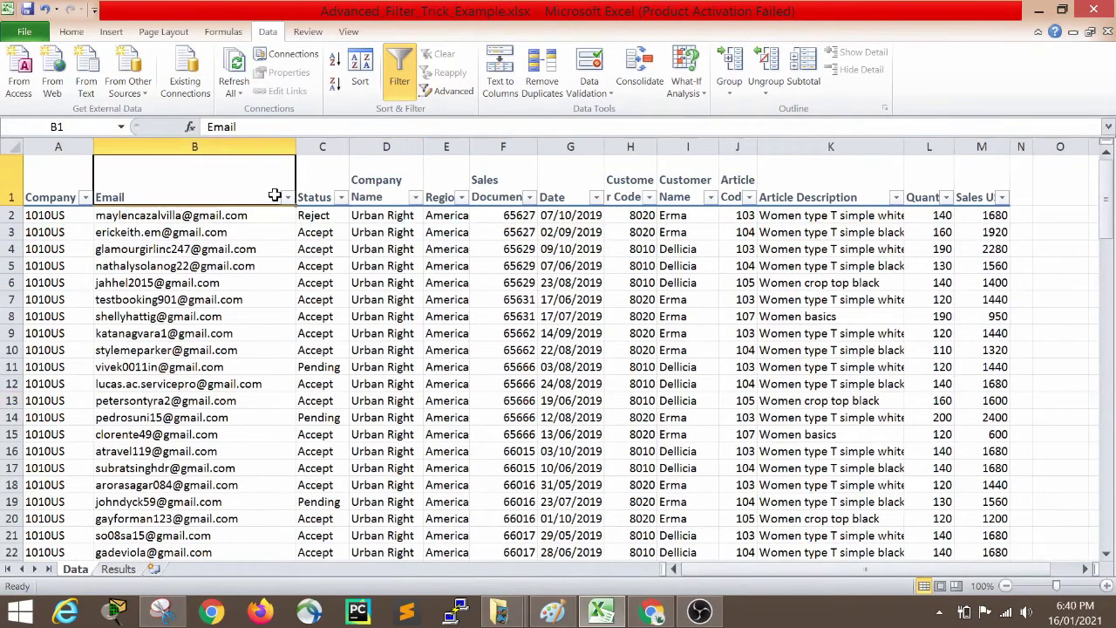
{"action": "left_click", "coordinate": [319, 166]}
{"action": "left_click", "coordinate": [382, 284]}
{"action": "left_click", "coordinate": [190, 286]}
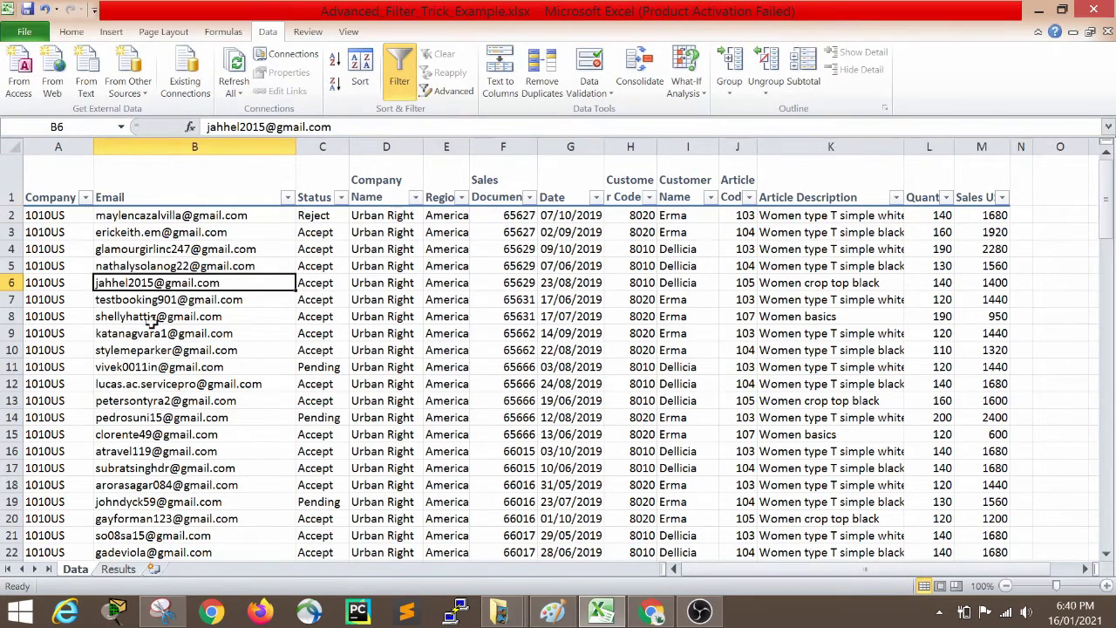
- Type an 'Email' heading in O1, then delete it again
{"action": "left_click", "coordinate": [1014, 199]}
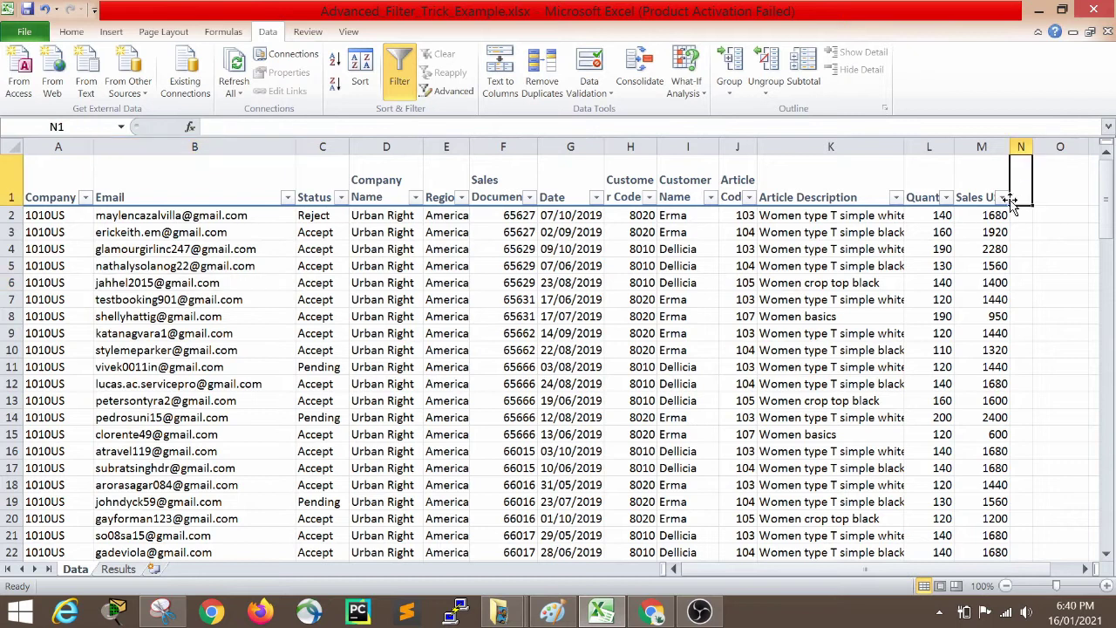
{"action": "key", "text": "Left"}
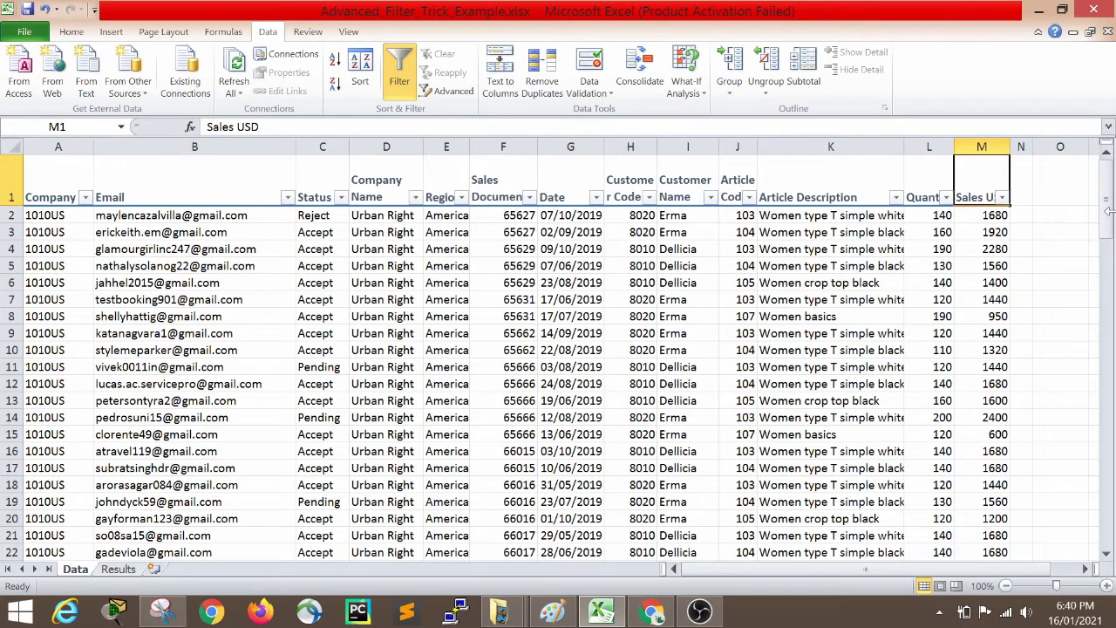
{"action": "key", "text": "Right"}
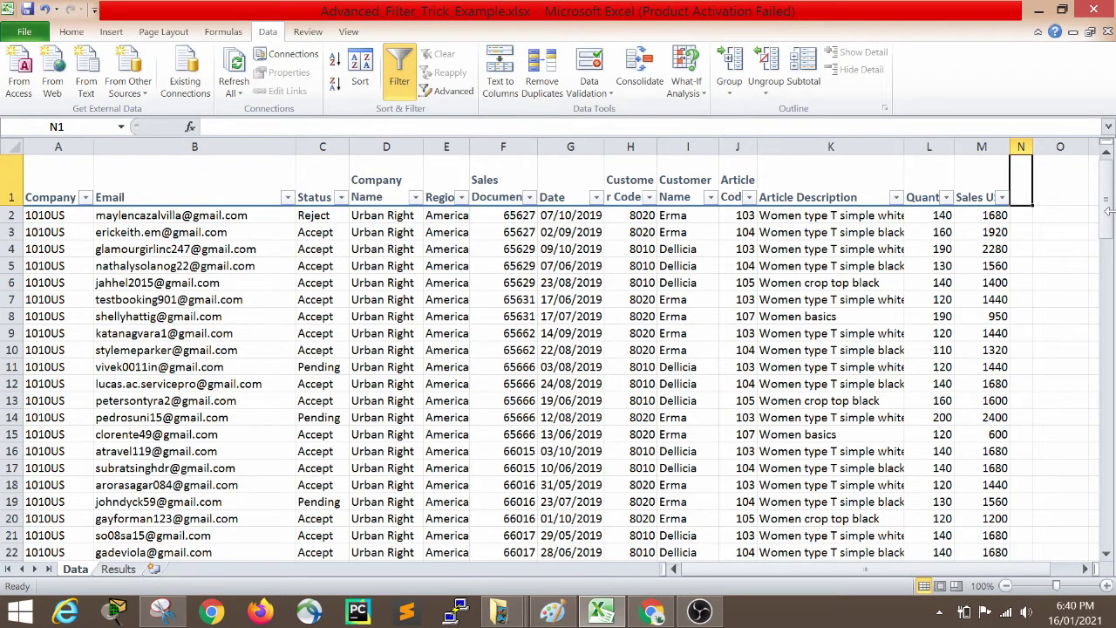
{"action": "key", "text": "Right"}
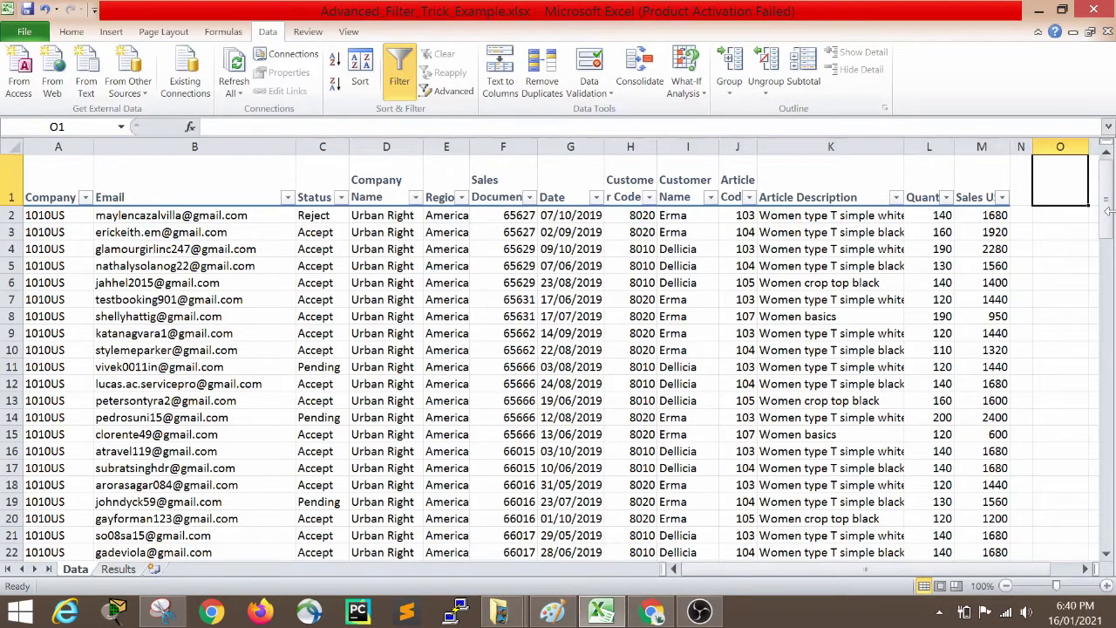
{"action": "key", "text": "Left"}
{"action": "key", "text": "Right"}
{"action": "type", "text": "Email"}
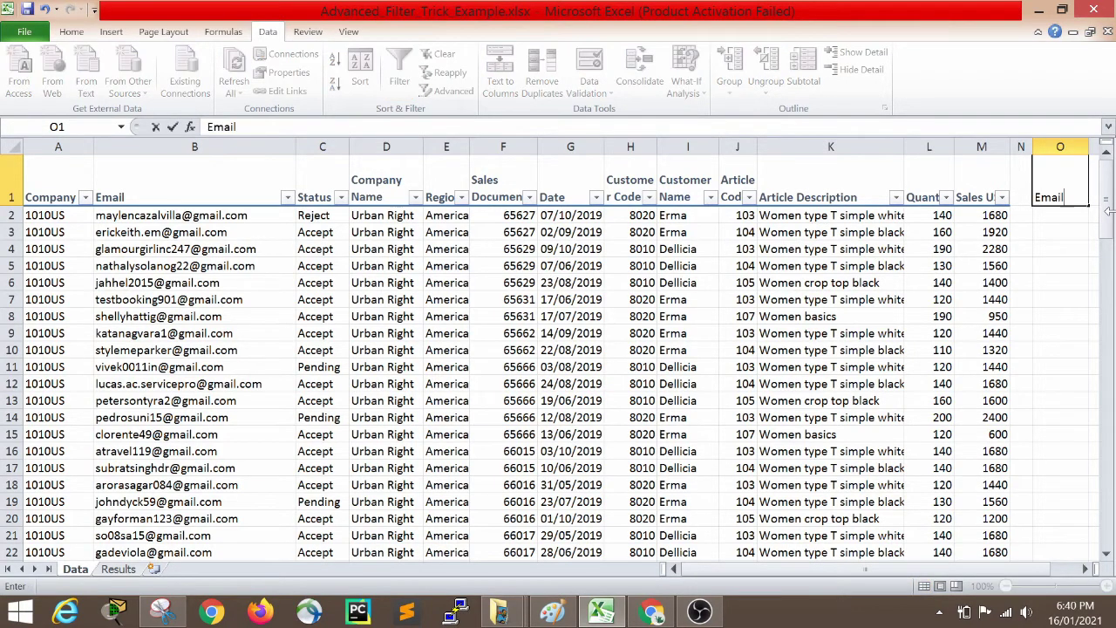
{"action": "key", "text": "Return"}
{"action": "key", "text": "Up"}
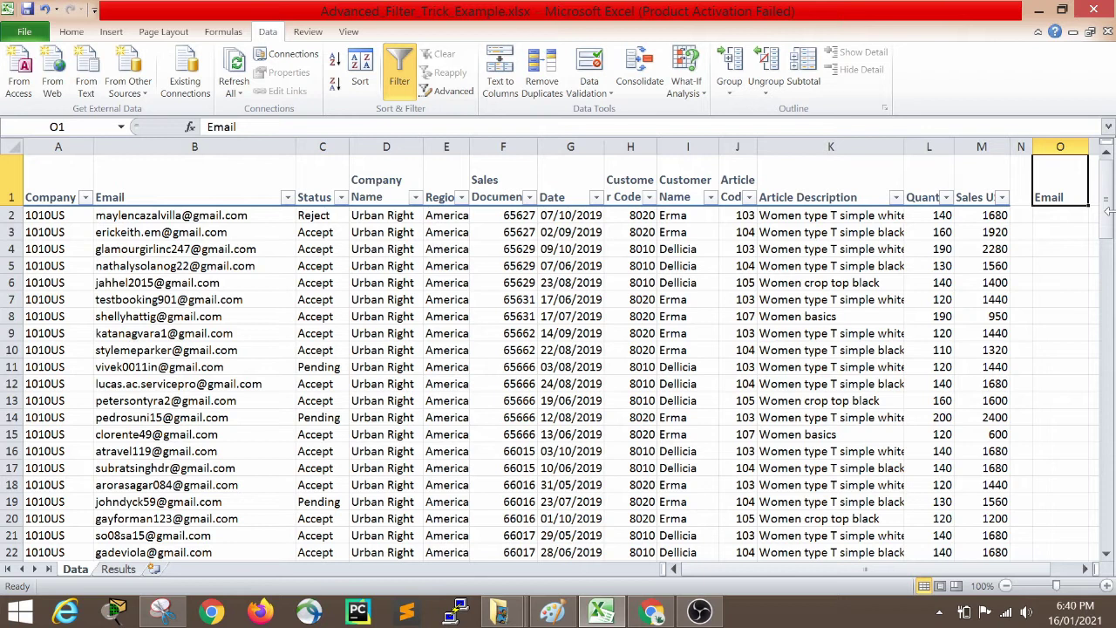
{"action": "key", "text": "Delete"}
- Turn off AutoFilter, copy the Email header from B1 and paste it into O1
{"action": "key", "text": "Left"}
{"action": "key", "text": "Left"}
{"action": "key", "text": "Left"}
{"action": "key", "text": "Left"}
{"action": "key", "text": "Right"}
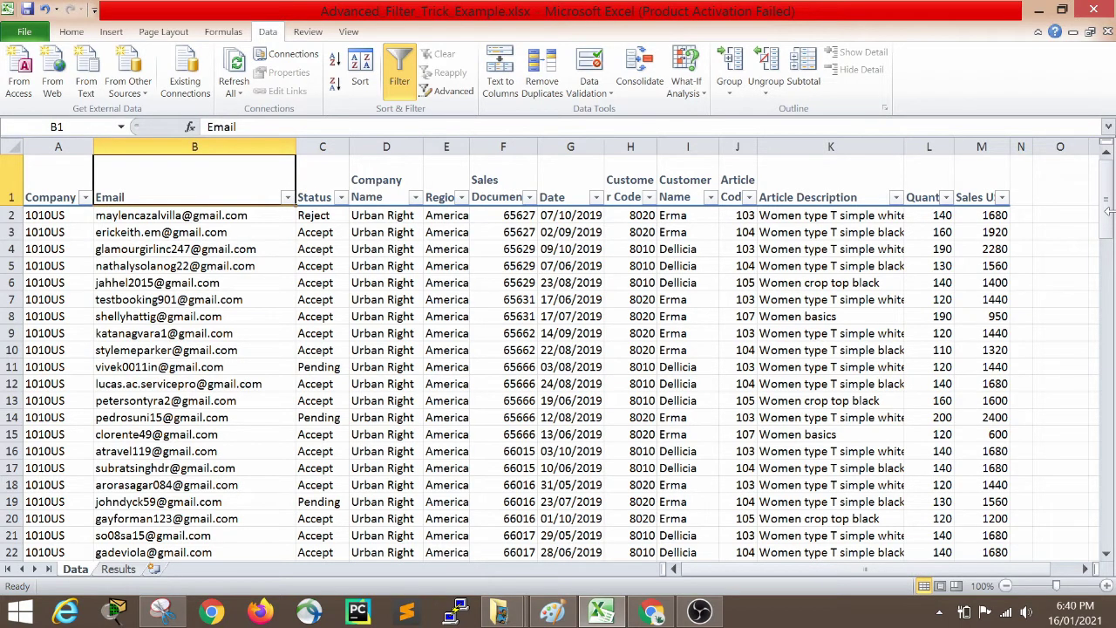
{"action": "key", "text": "Right"}
{"action": "key", "text": "Right"}
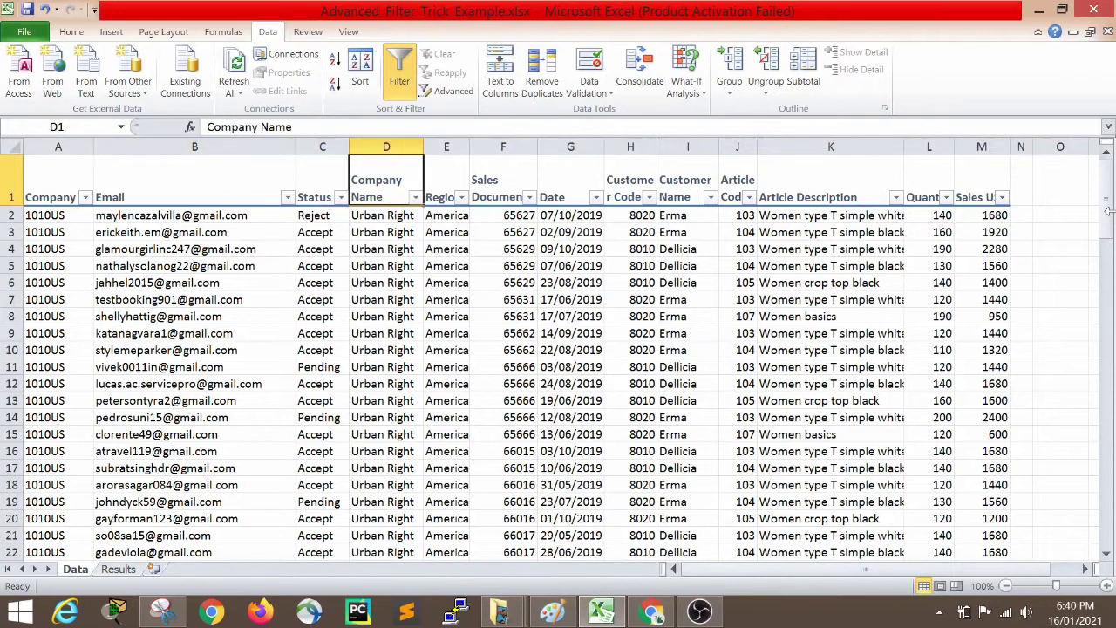
{"action": "key", "text": "Left"}
{"action": "key", "text": "Left"}
{"action": "key", "text": "Right"}
{"action": "key", "text": "Right"}
{"action": "key", "text": "Left"}
{"action": "key", "text": "Left"}
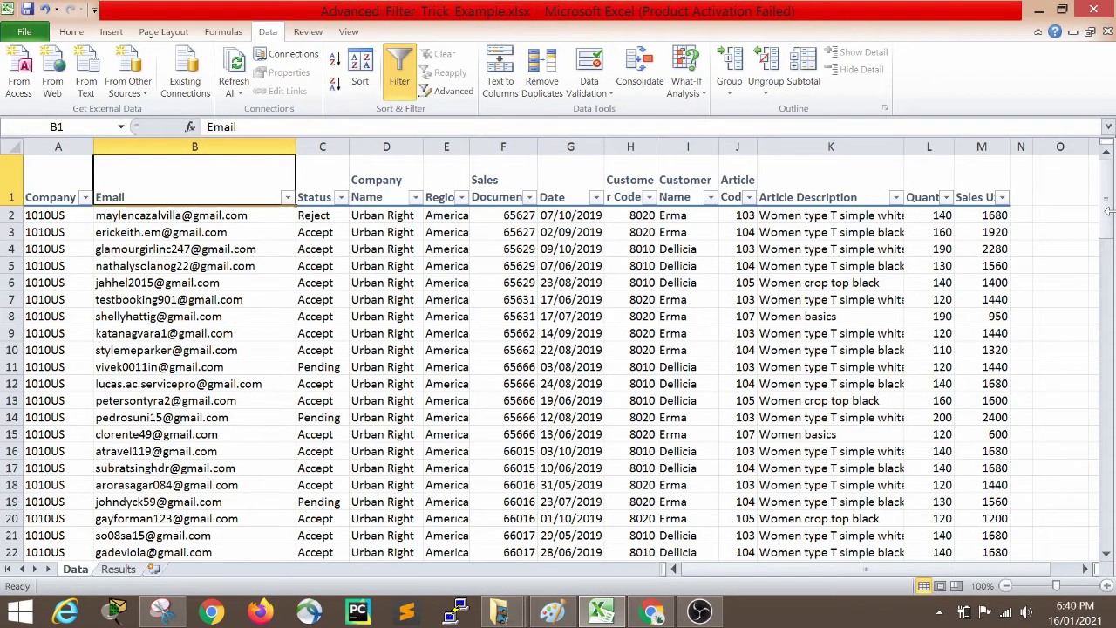
{"action": "key", "text": "ctrl+shift+l"}
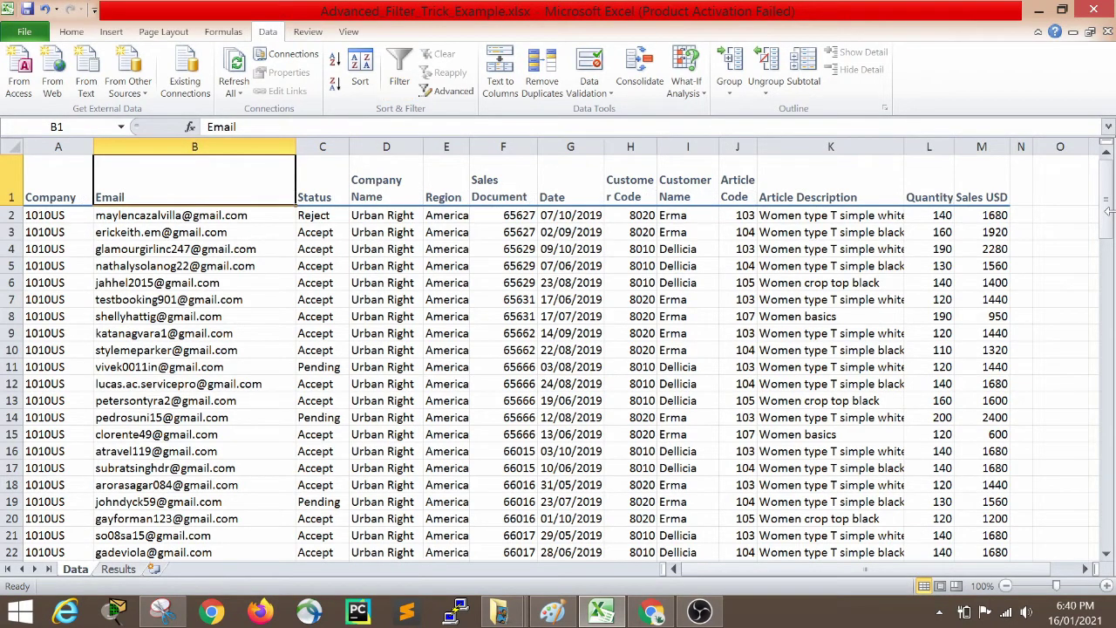
{"action": "key", "text": "ctrl+c"}
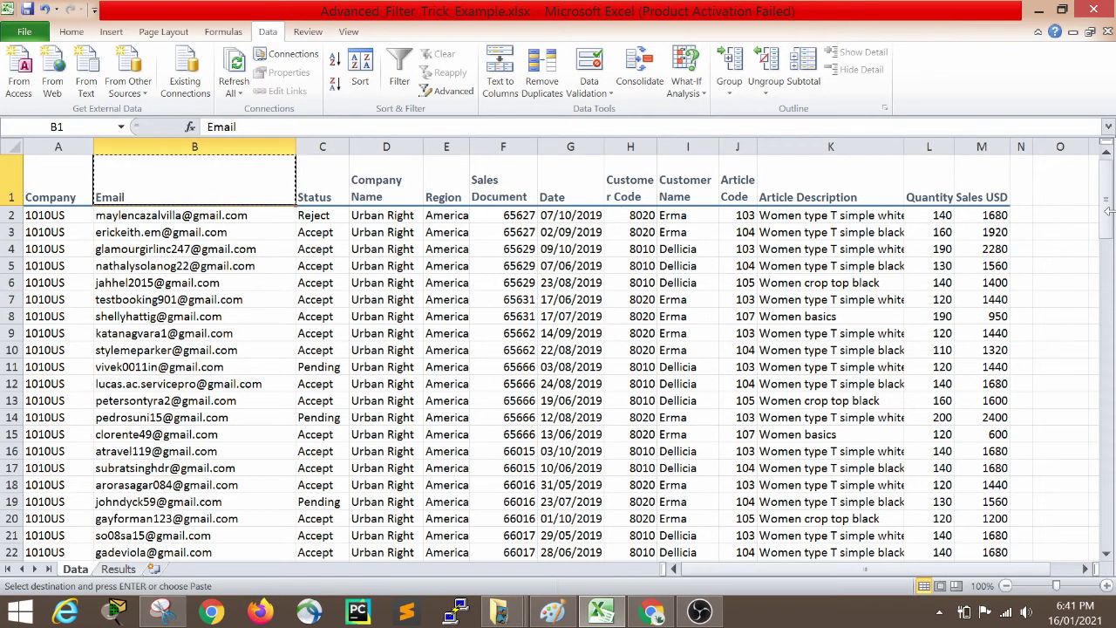
{"action": "key", "text": "Right"}
{"action": "key", "text": "Right"}
{"action": "key", "text": "Right"}
{"action": "key", "text": "Right"}
{"action": "key", "text": "Right"}
{"action": "key", "text": "Right"}
{"action": "key", "text": "Right"}
{"action": "key", "text": "Right"}
{"action": "key", "text": "Right"}
{"action": "key", "text": "Right"}
{"action": "key", "text": "Right"}
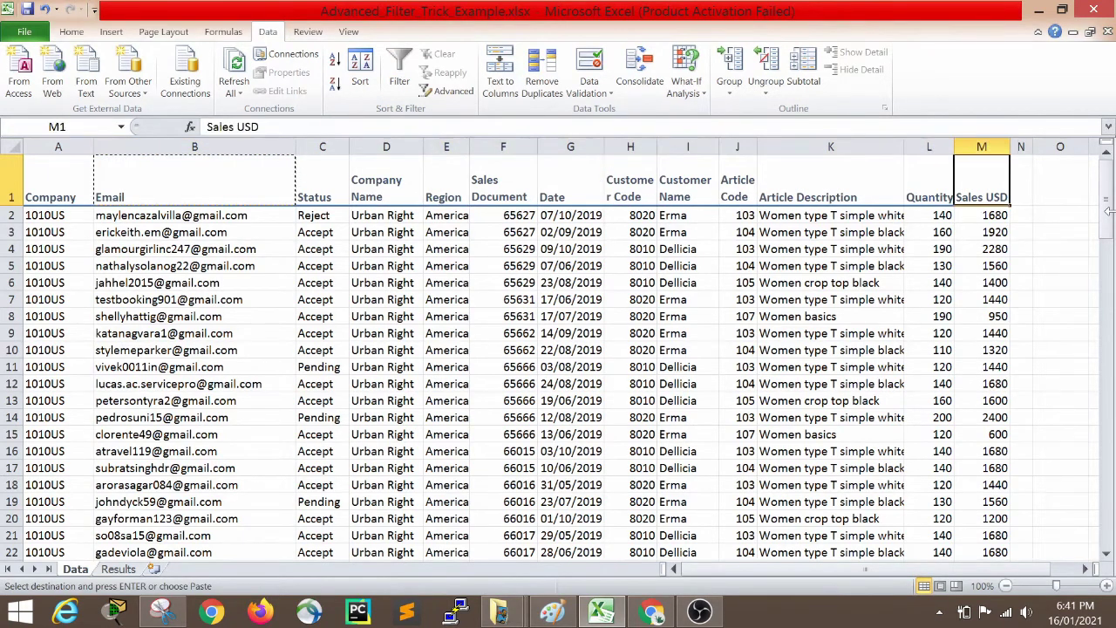
{"action": "key", "text": "Right"}
{"action": "key", "text": "Right"}
{"action": "key", "text": "Return"}
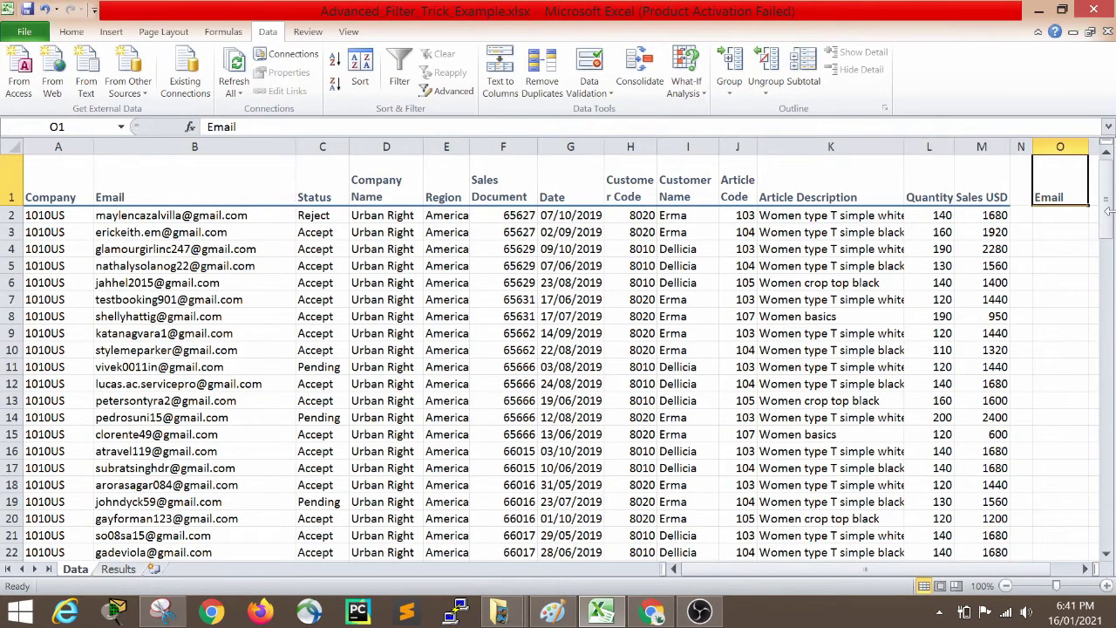
- Move back across to column O and select O2 beneath the Email heading
{"action": "left_click", "coordinate": [165, 183]}
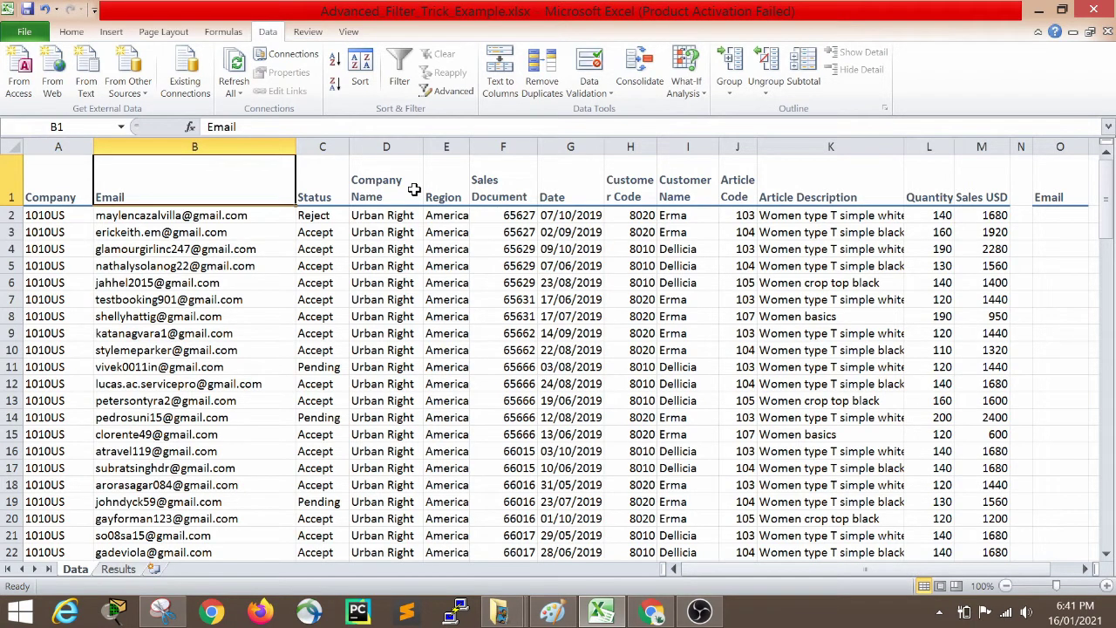
{"action": "key", "text": "Right"}
{"action": "key", "text": "Right"}
{"action": "key", "text": "Right"}
{"action": "key", "text": "Right"}
{"action": "key", "text": "Right"}
{"action": "key", "text": "Right"}
{"action": "key", "text": "Right"}
{"action": "key", "text": "Right"}
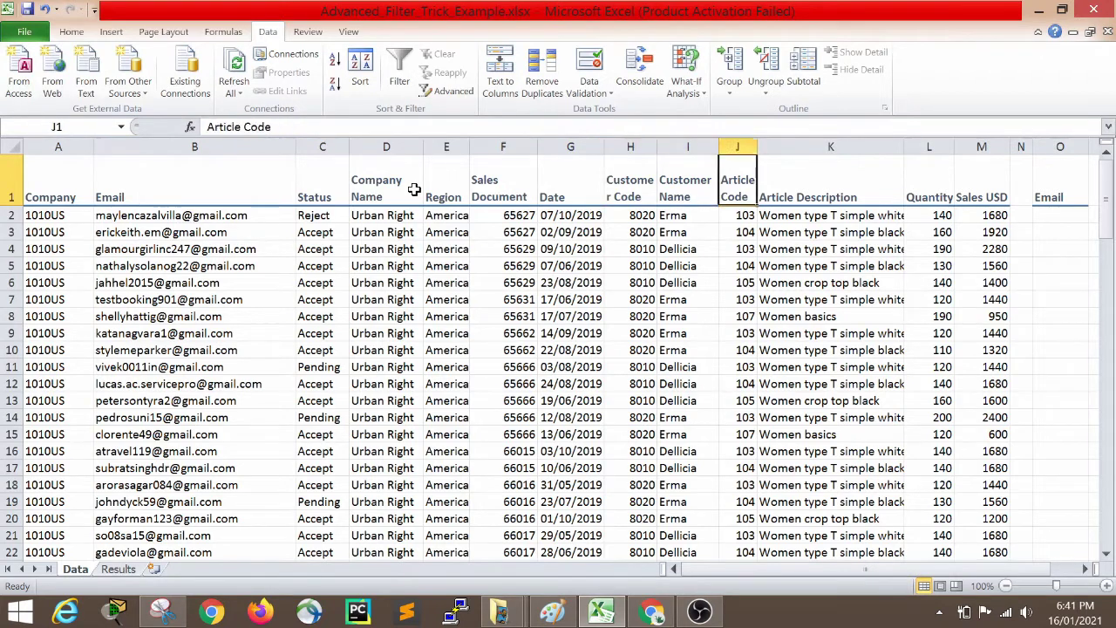
{"action": "key", "text": "Right"}
{"action": "key", "text": "Right"}
{"action": "key", "text": "Right"}
{"action": "key", "text": "Right"}
{"action": "key", "text": "Right"}
{"action": "key", "text": "Left"}
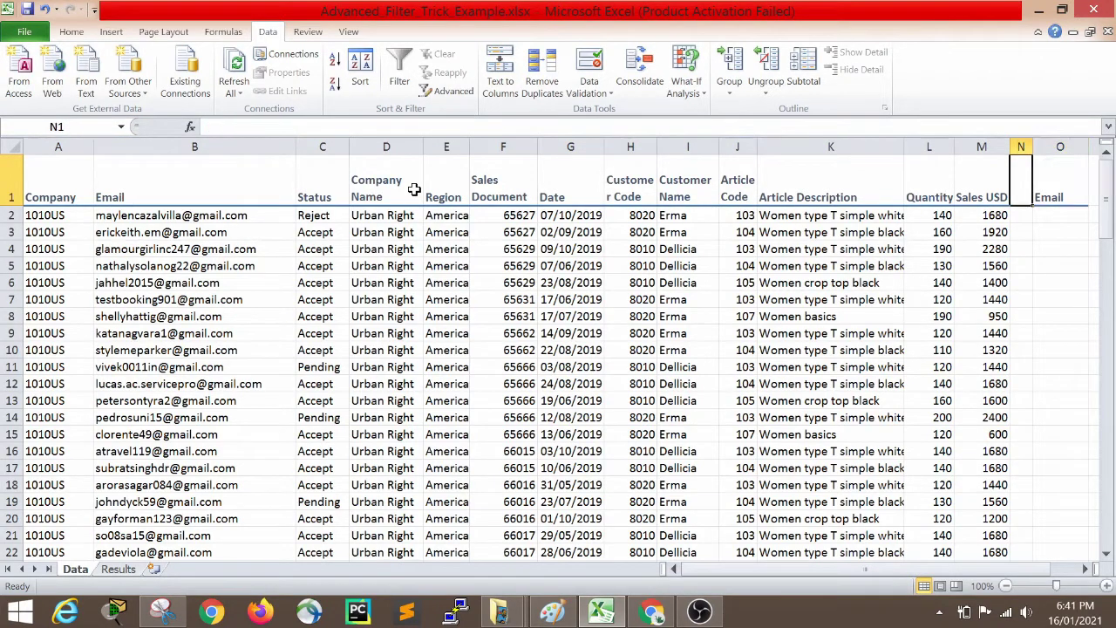
{"action": "key", "text": "Right"}
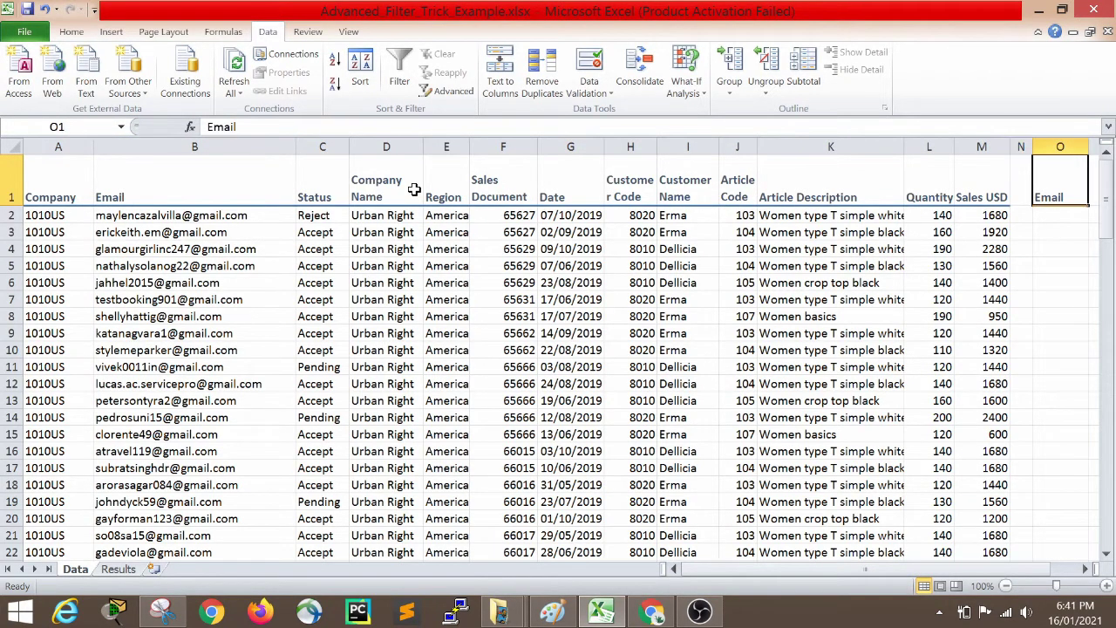
{"action": "scroll", "coordinate": [415, 190], "scroll_direction": "right", "scroll_amount": 1}
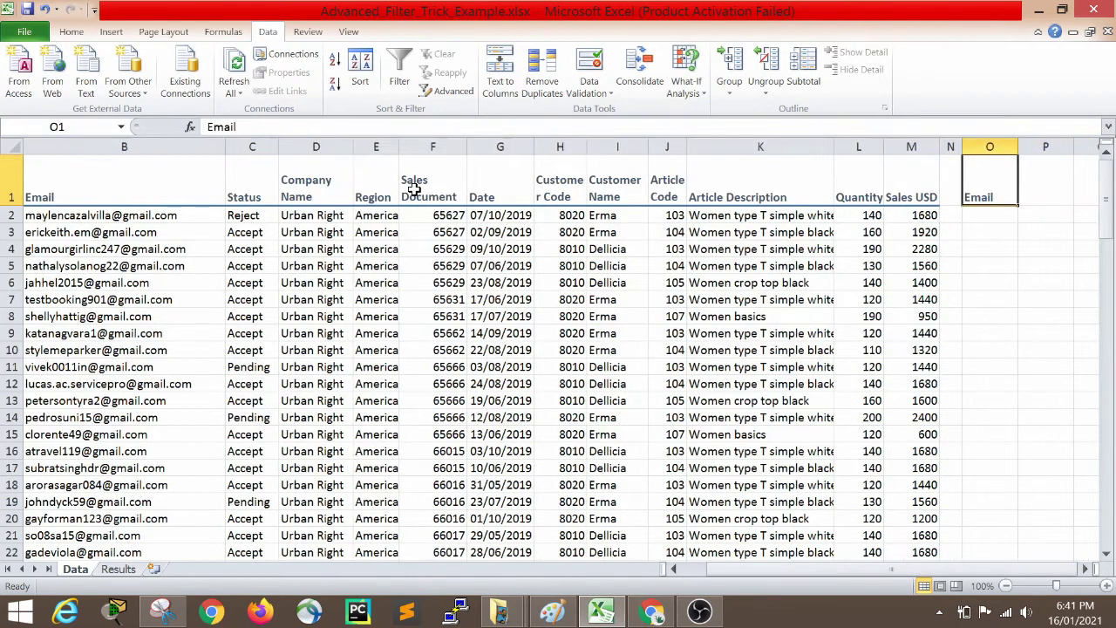
{"action": "key", "text": "Down"}
{"action": "key", "text": "Up"}
{"action": "key", "text": "Down"}
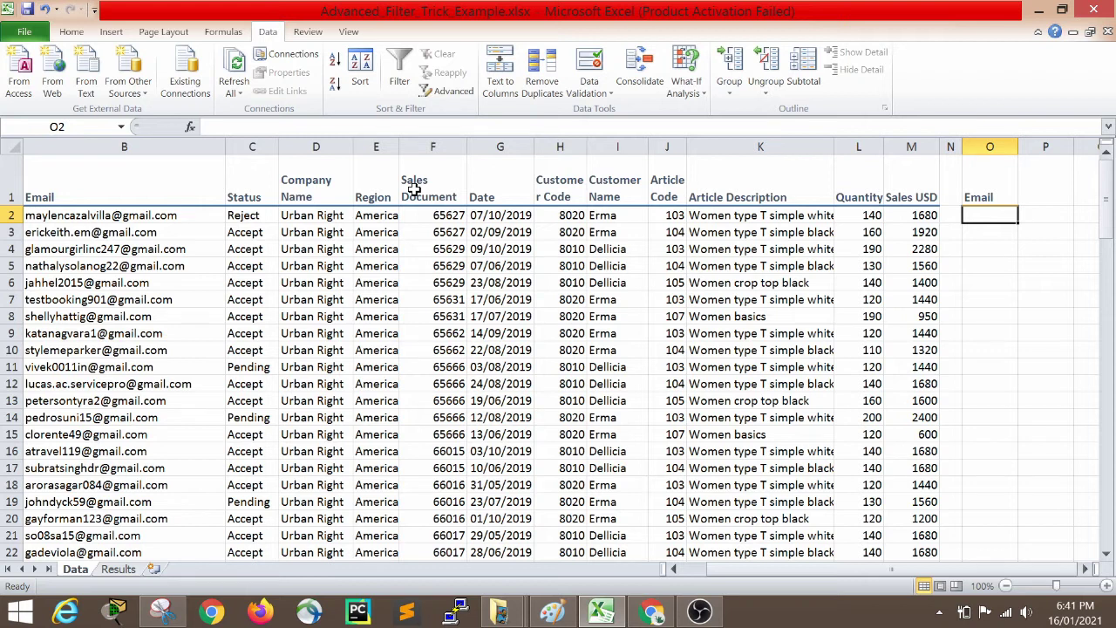
- Enter the *gmail* criterion in O2 and inspect its wildcards
{"action": "type", "text": "*"}
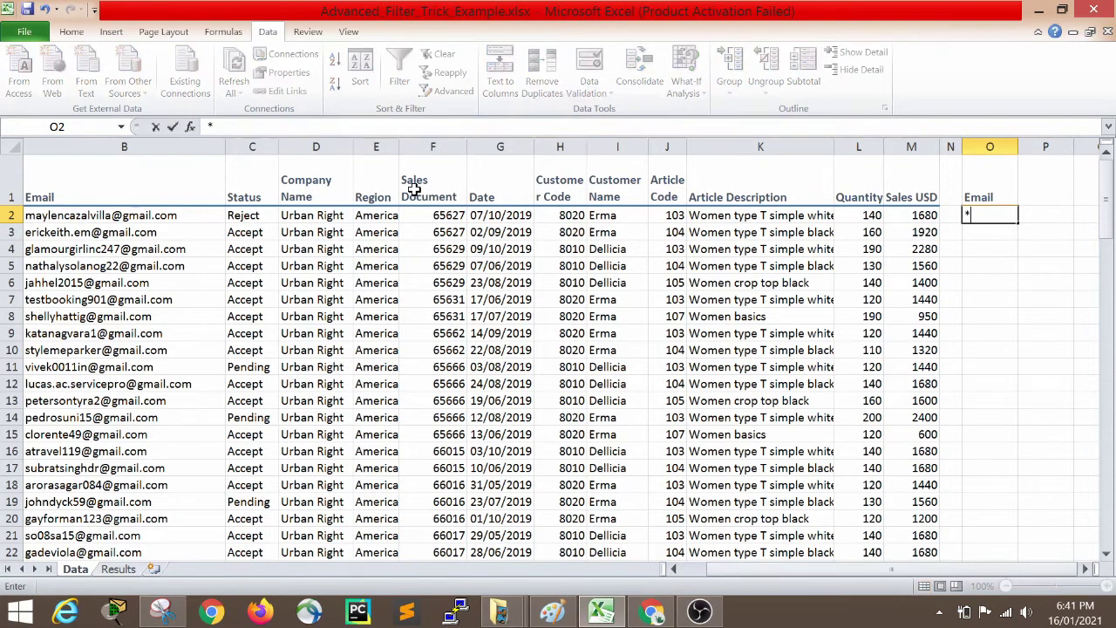
{"action": "type", "text": "gmail"}
{"action": "type", "text": "*"}
{"action": "key", "text": "Return"}
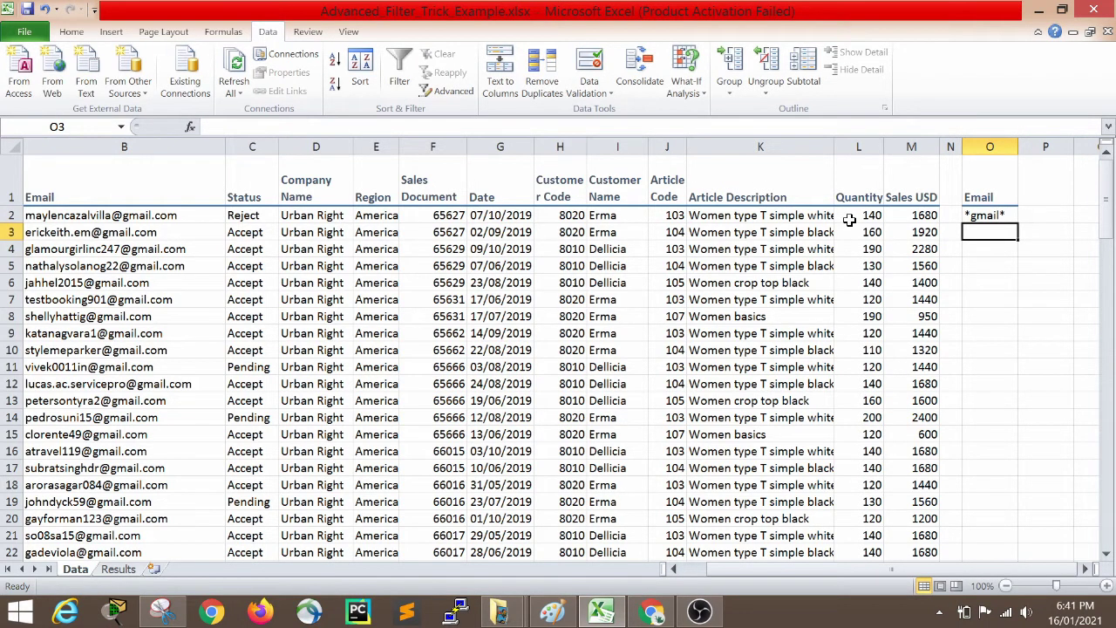
{"action": "double_click", "coordinate": [969, 215]}
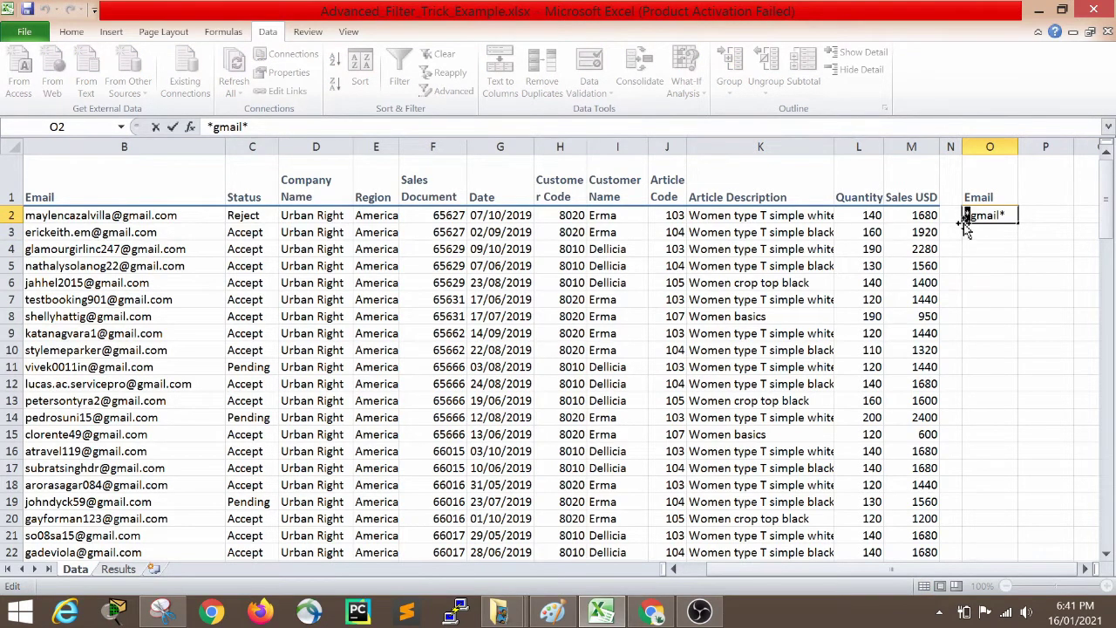
{"action": "left_click_drag", "start_coordinate": [1008, 215], "coordinate": [1001, 215]}
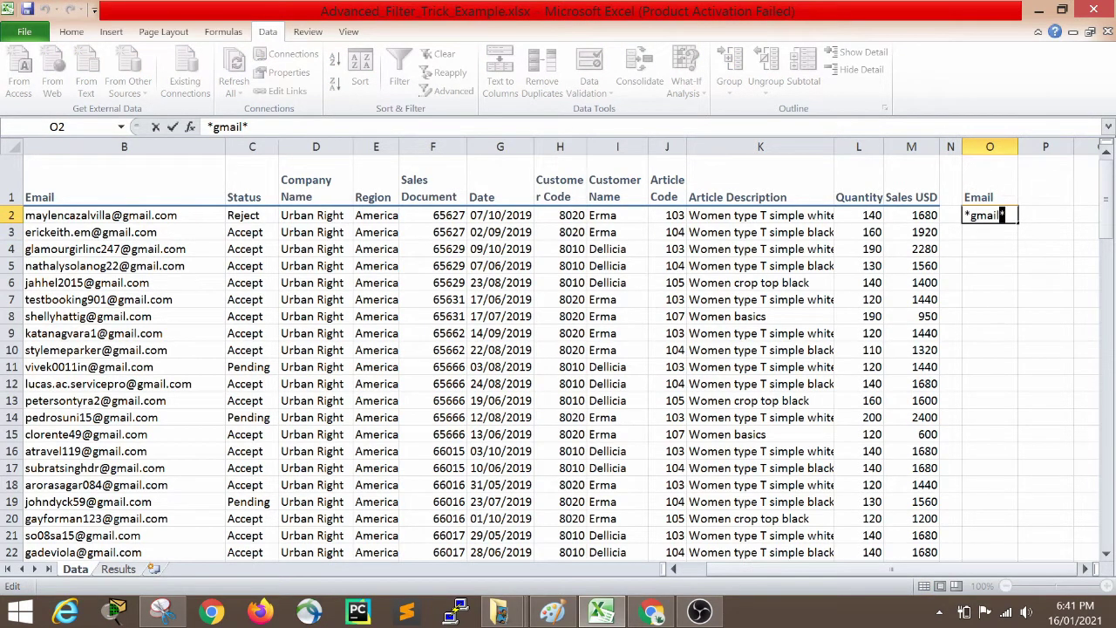
{"action": "left_click", "coordinate": [990, 254]}
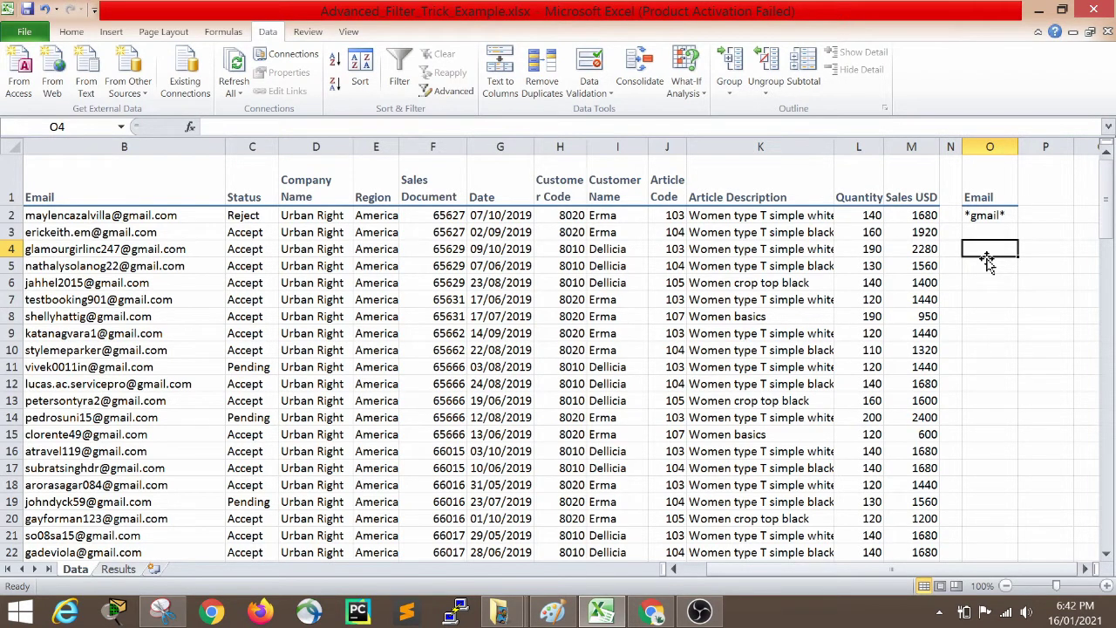
- Re-check the *gmail* criterion and Email heading unchanged, then show the Results sheet
{"action": "key", "text": "Up"}
{"action": "key", "text": "Up"}
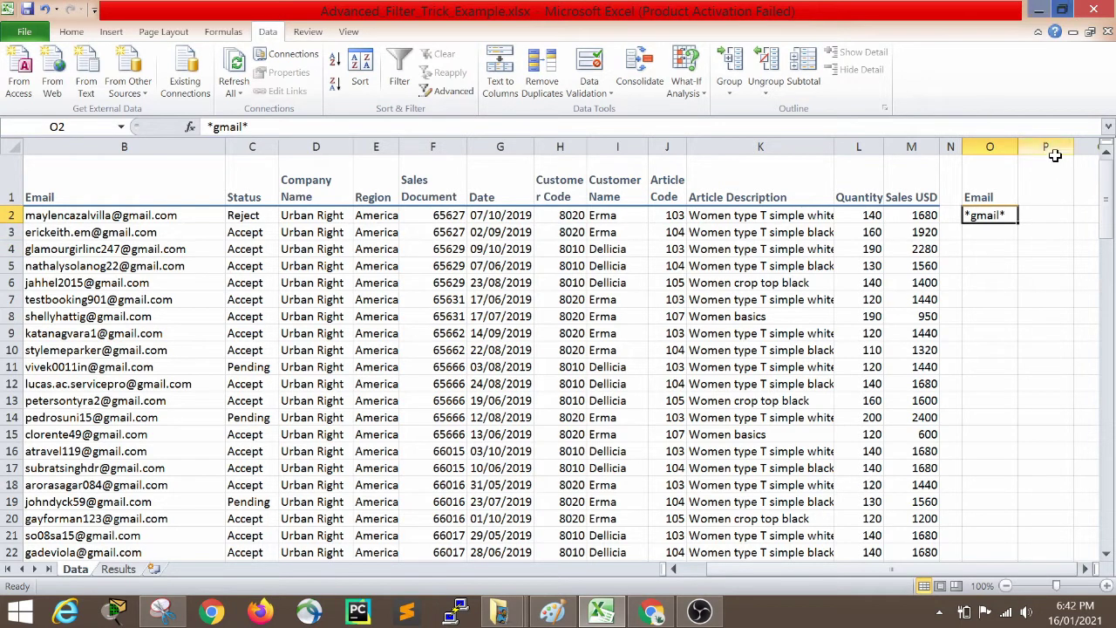
{"action": "double_click", "coordinate": [966, 215]}
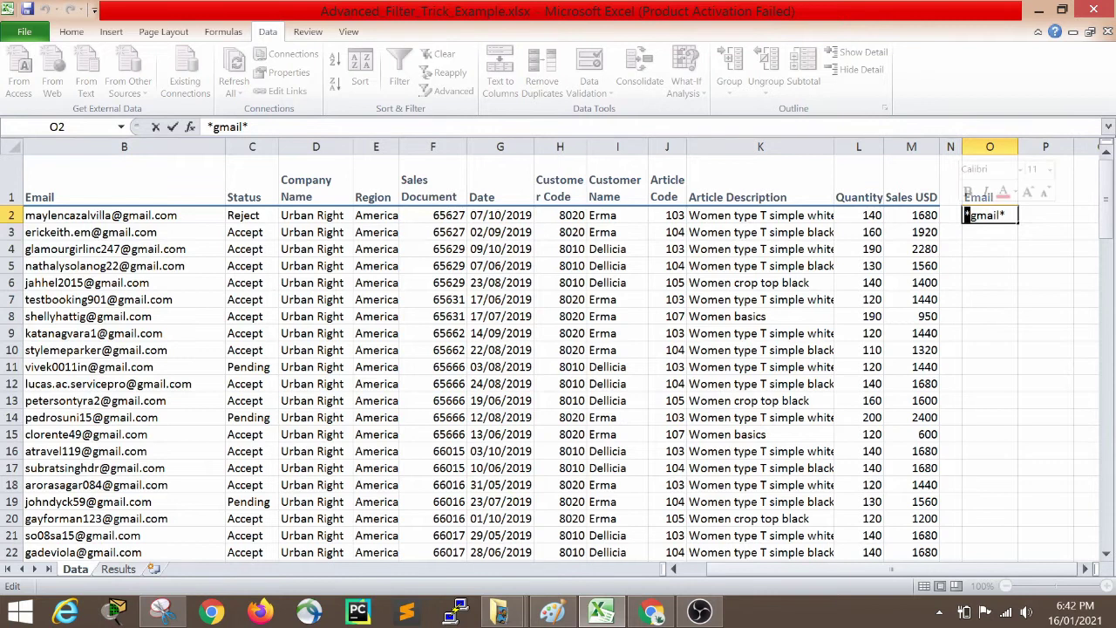
{"action": "left_click", "coordinate": [1002, 215]}
{"action": "left_click", "coordinate": [1003, 246]}
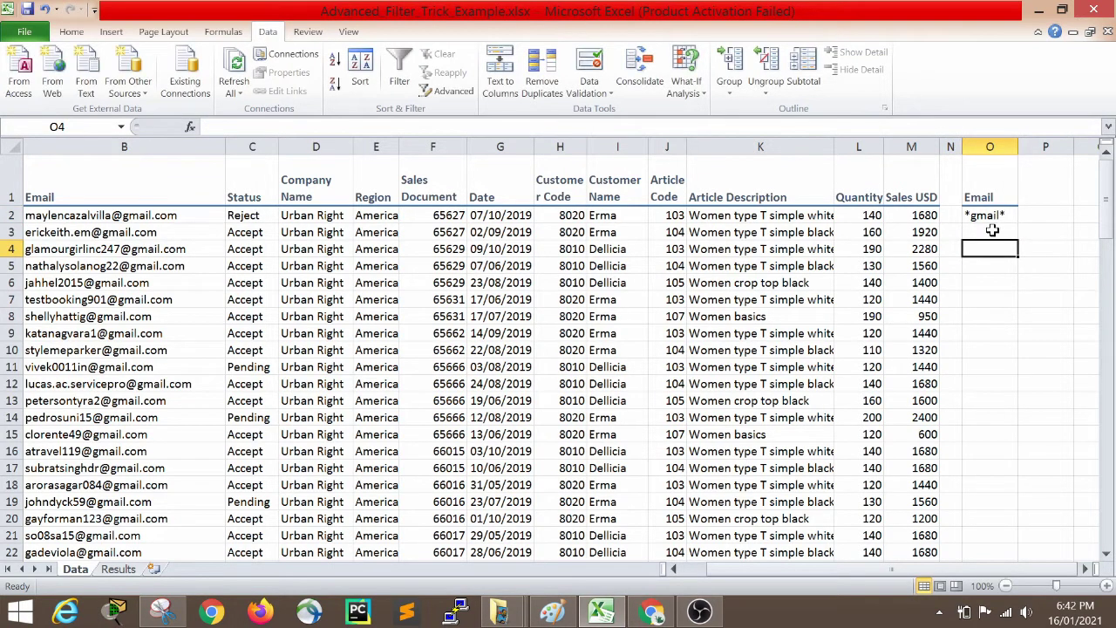
{"action": "left_click", "coordinate": [981, 217]}
{"action": "double_click", "coordinate": [986, 216]}
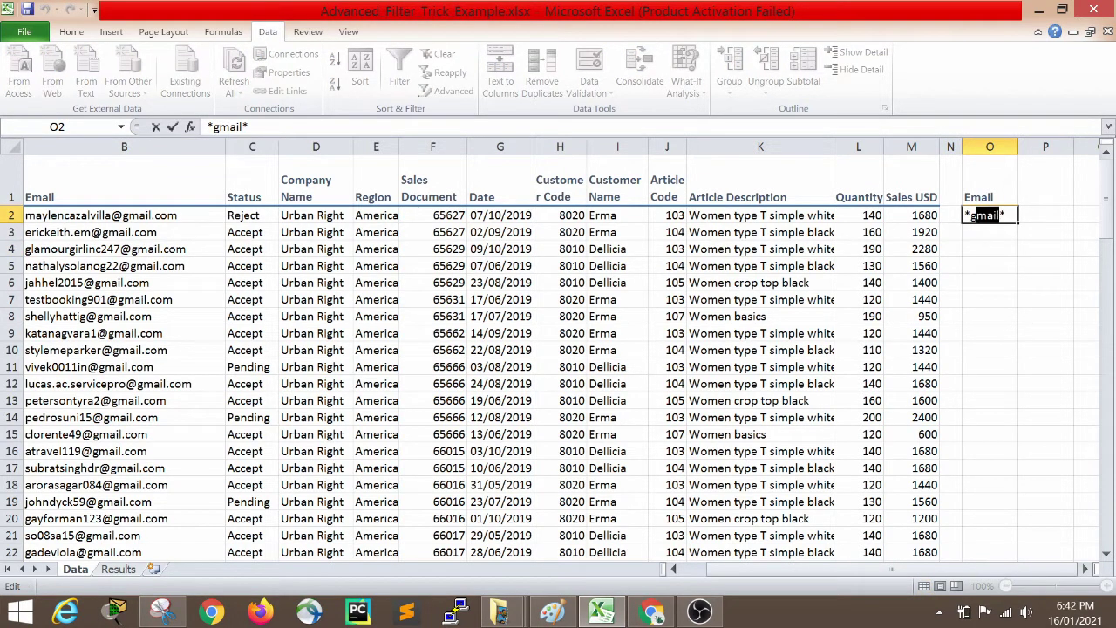
{"action": "left_click", "coordinate": [989, 266]}
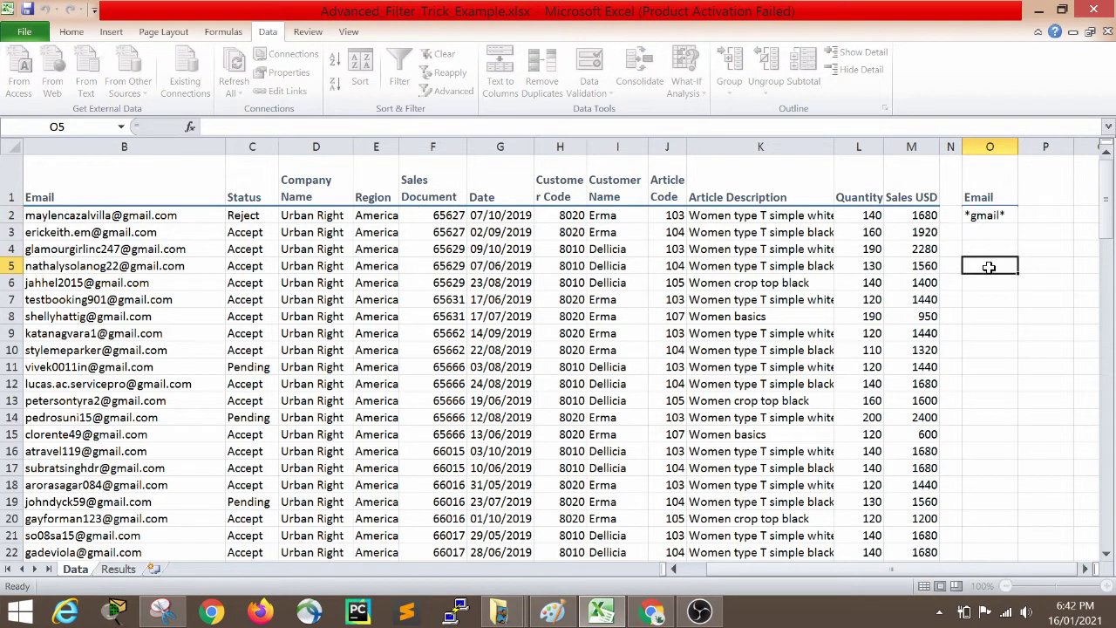
{"action": "left_click", "coordinate": [993, 196]}
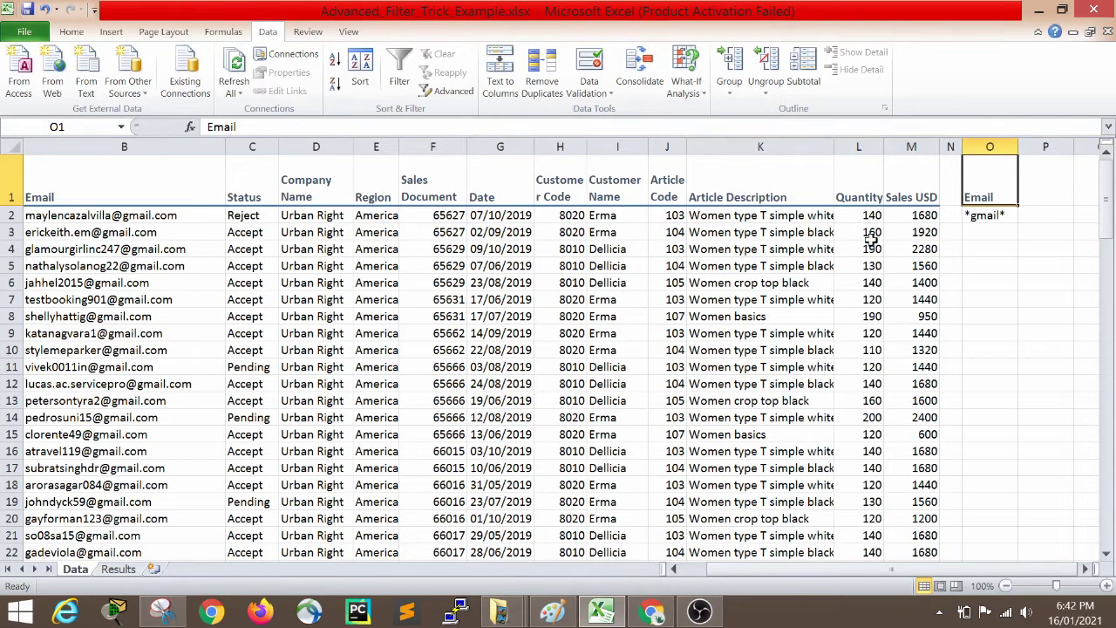
{"action": "left_click", "coordinate": [118, 568]}
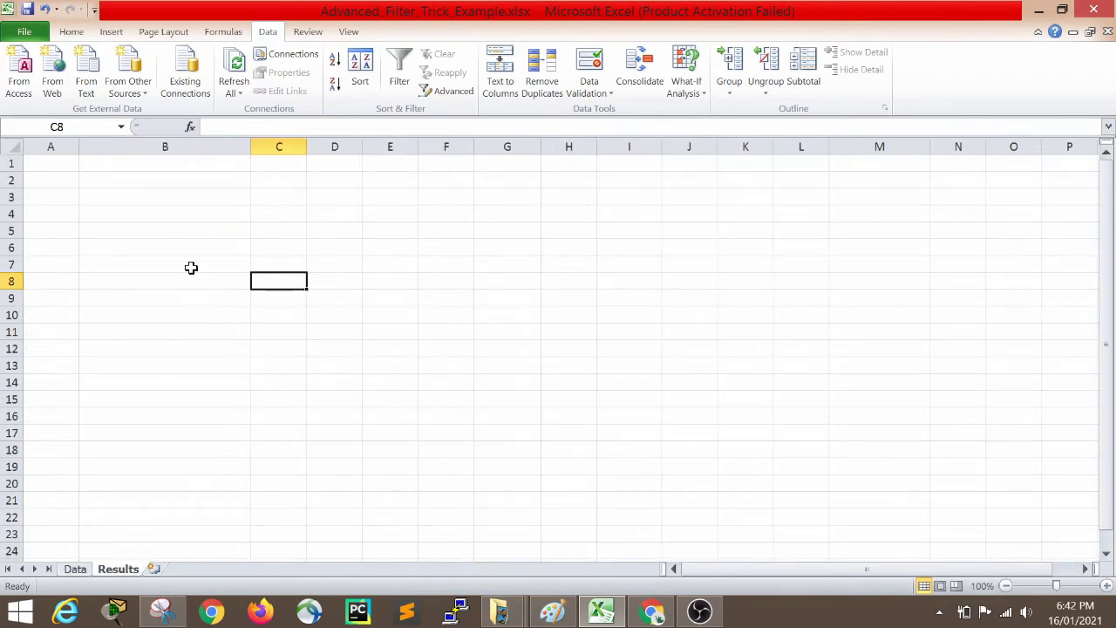
{"action": "left_click", "coordinate": [140, 213]}
{"action": "left_click", "coordinate": [136, 314]}
{"action": "left_click", "coordinate": [454, 313]}
{"action": "left_click", "coordinate": [236, 183]}
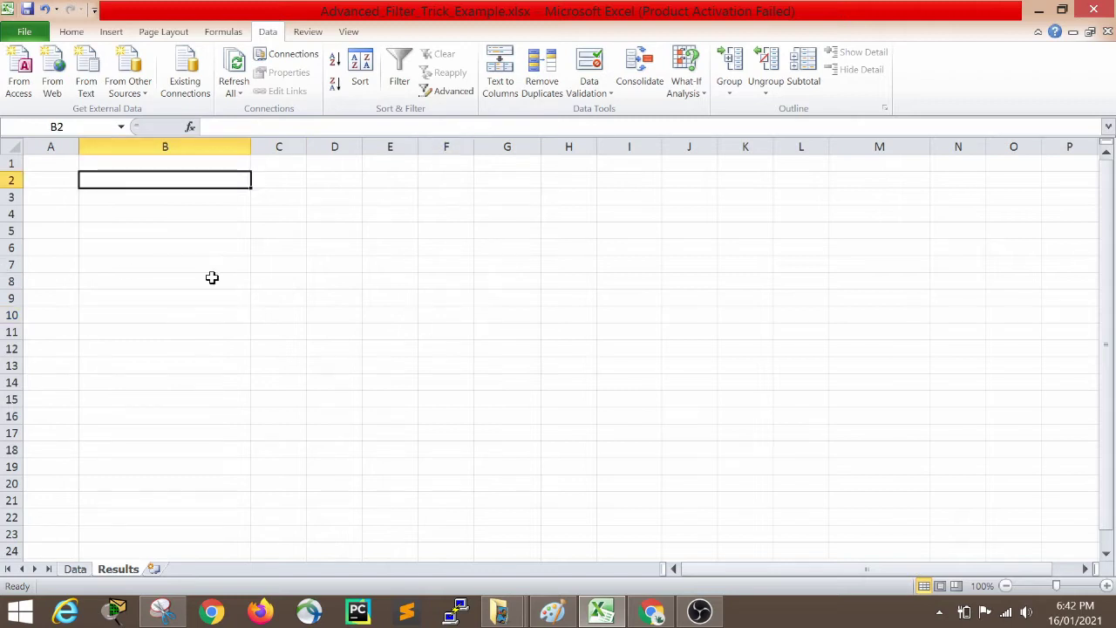
{"action": "left_click", "coordinate": [212, 279]}
{"action": "left_click", "coordinate": [389, 328]}
{"action": "left_click", "coordinate": [137, 291]}
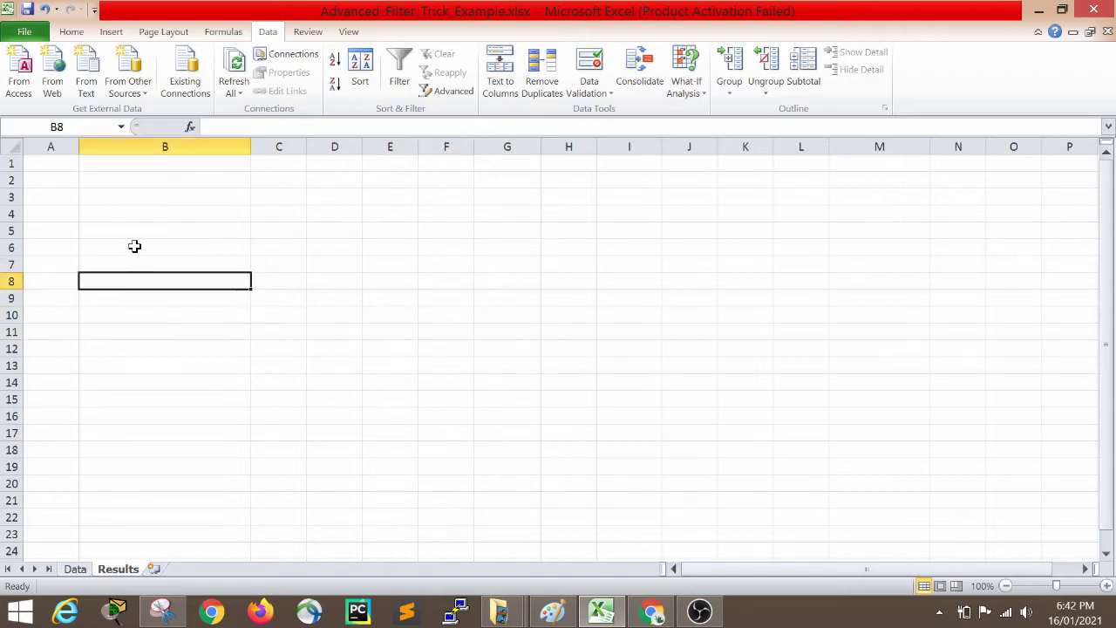
{"action": "left_click", "coordinate": [134, 247]}
{"action": "left_click", "coordinate": [35, 162]}
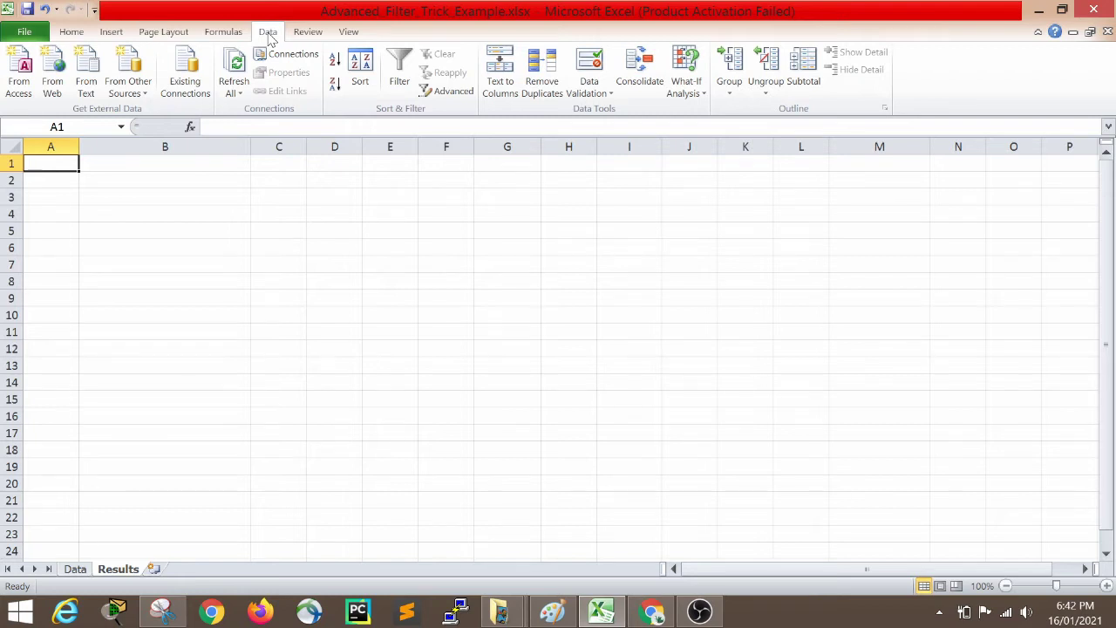
{"action": "left_click", "coordinate": [225, 33]}
{"action": "left_click", "coordinate": [164, 37]}
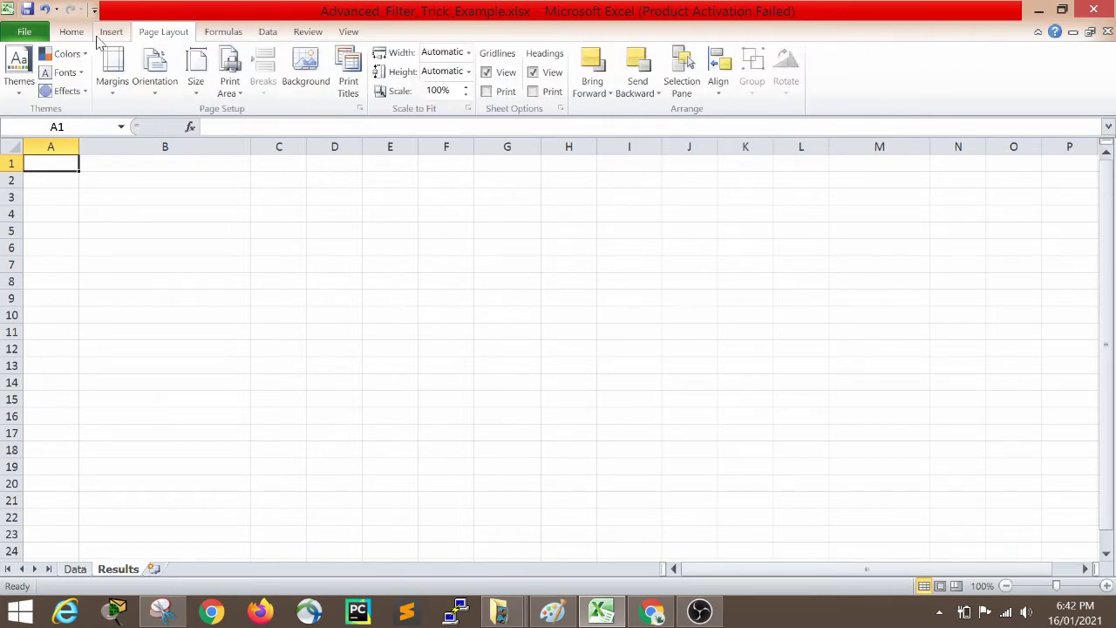
{"action": "left_click", "coordinate": [268, 33]}
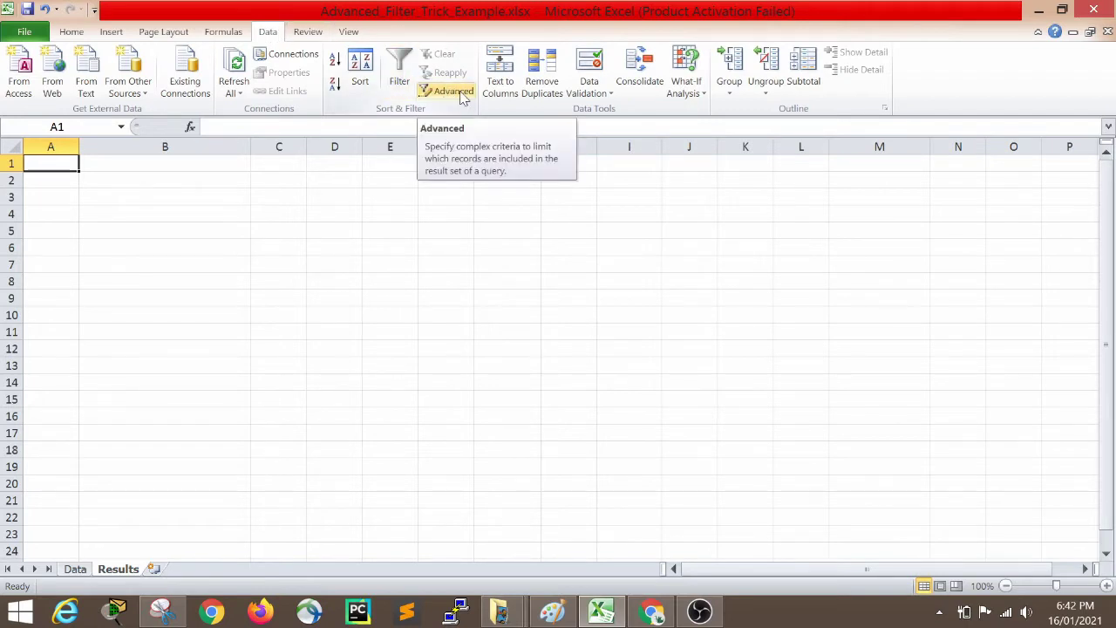
- Open Advanced Filter, choose 'Copy to another location', and clear the List range box
{"action": "left_click", "coordinate": [463, 96]}
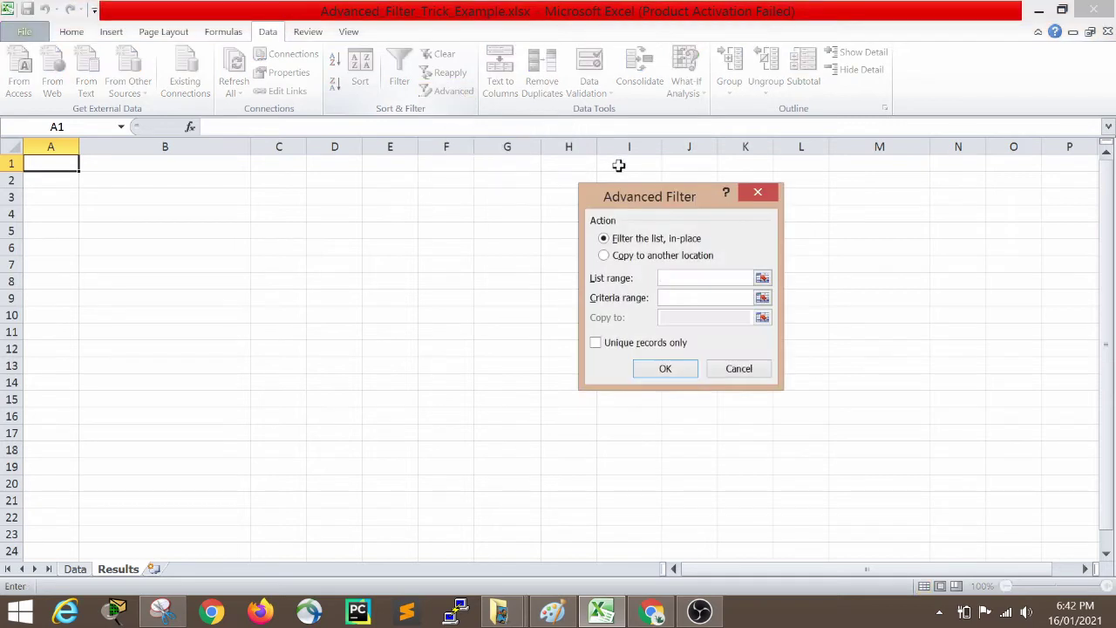
{"action": "left_click_drag", "start_coordinate": [655, 197], "coordinate": [638, 155]}
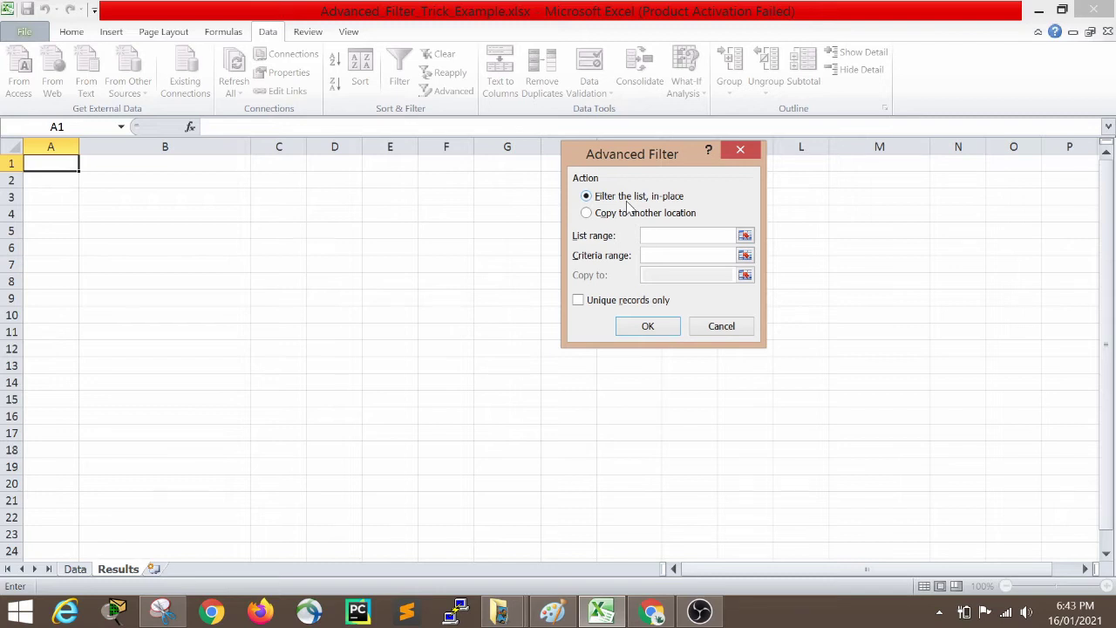
{"action": "left_click", "coordinate": [76, 567]}
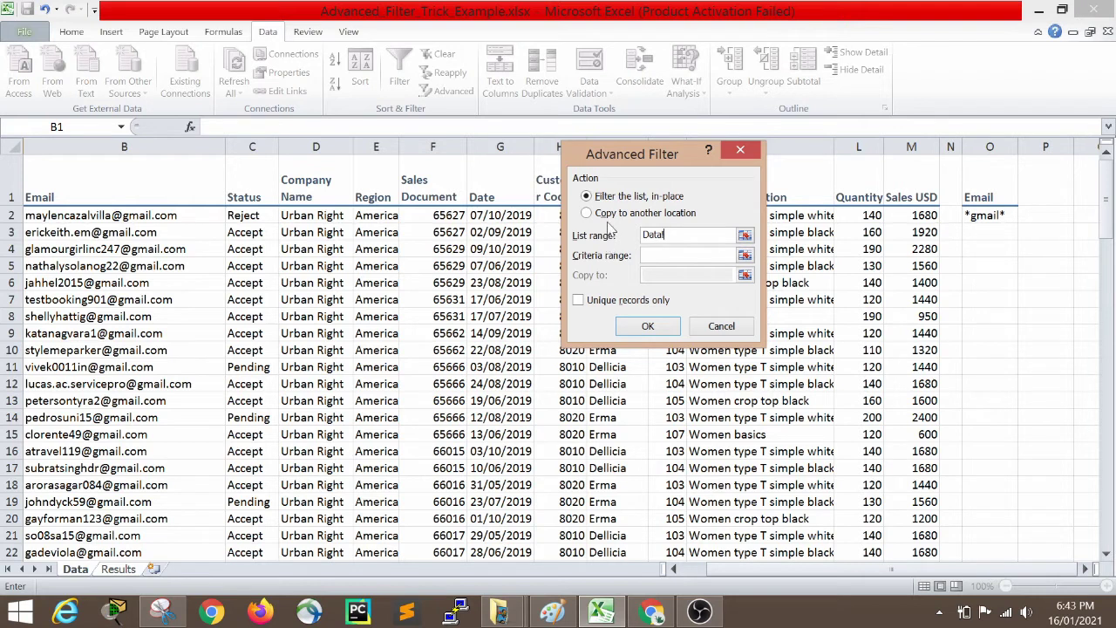
{"action": "left_click", "coordinate": [610, 215]}
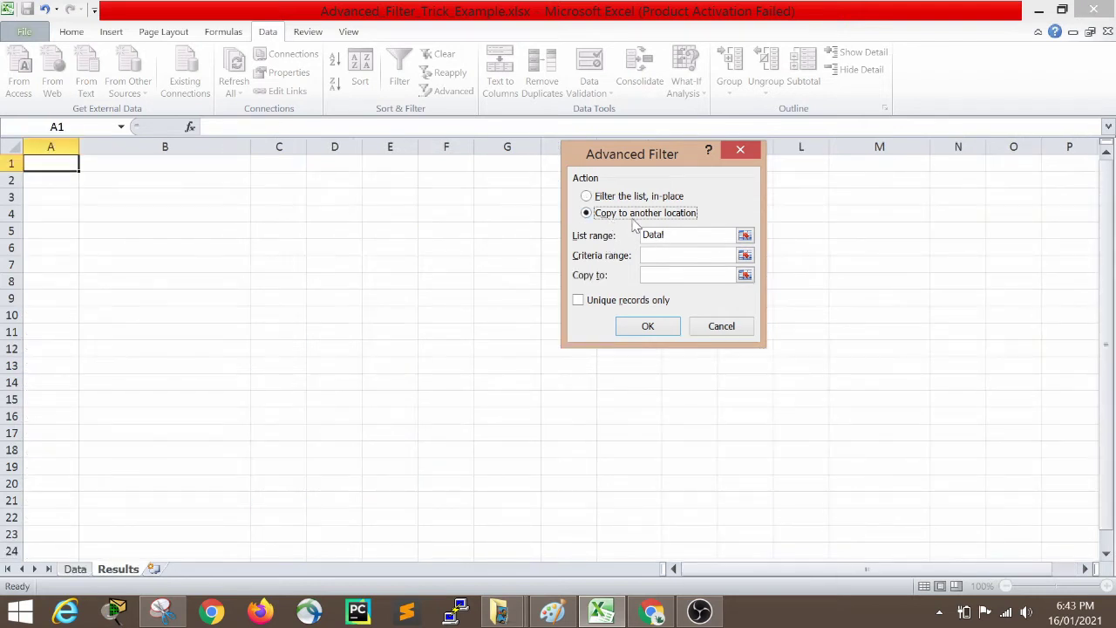
{"action": "key", "text": "Tab"}
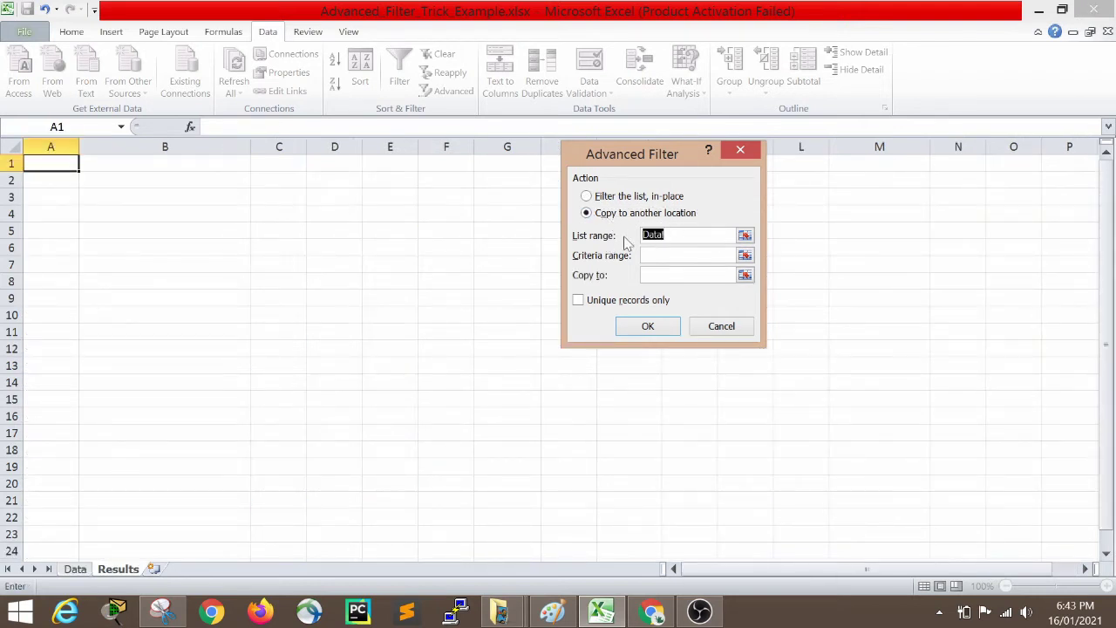
{"action": "key", "text": "Delete"}
- Set the List range to Data!$A$1:$M$116 by selecting from A1 across and down
{"action": "left_click", "coordinate": [70, 570]}
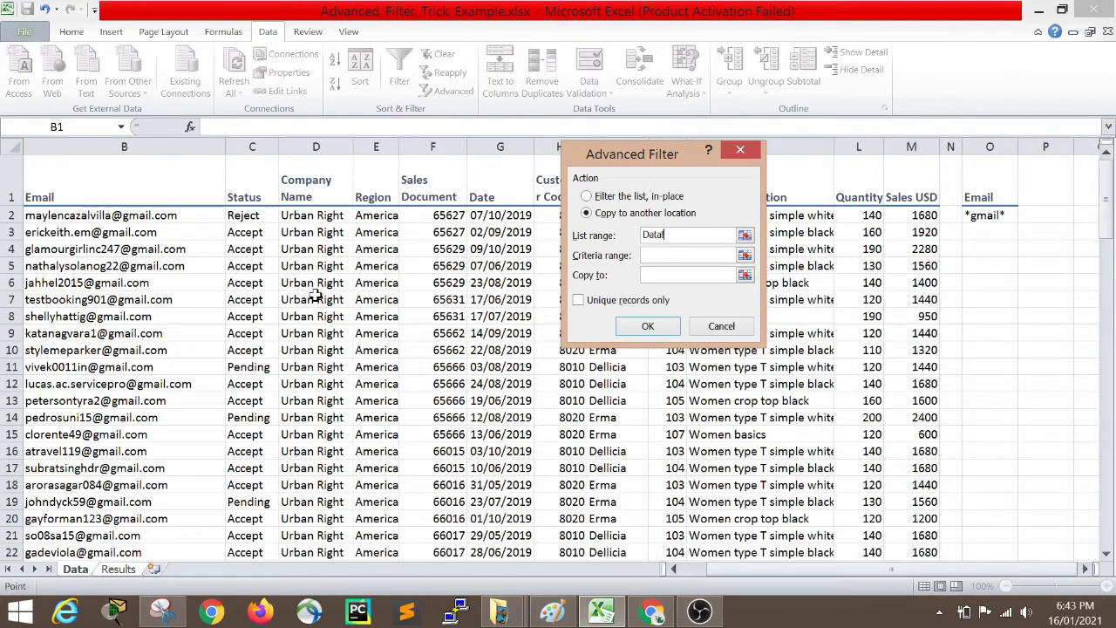
{"action": "left_click", "coordinate": [81, 200]}
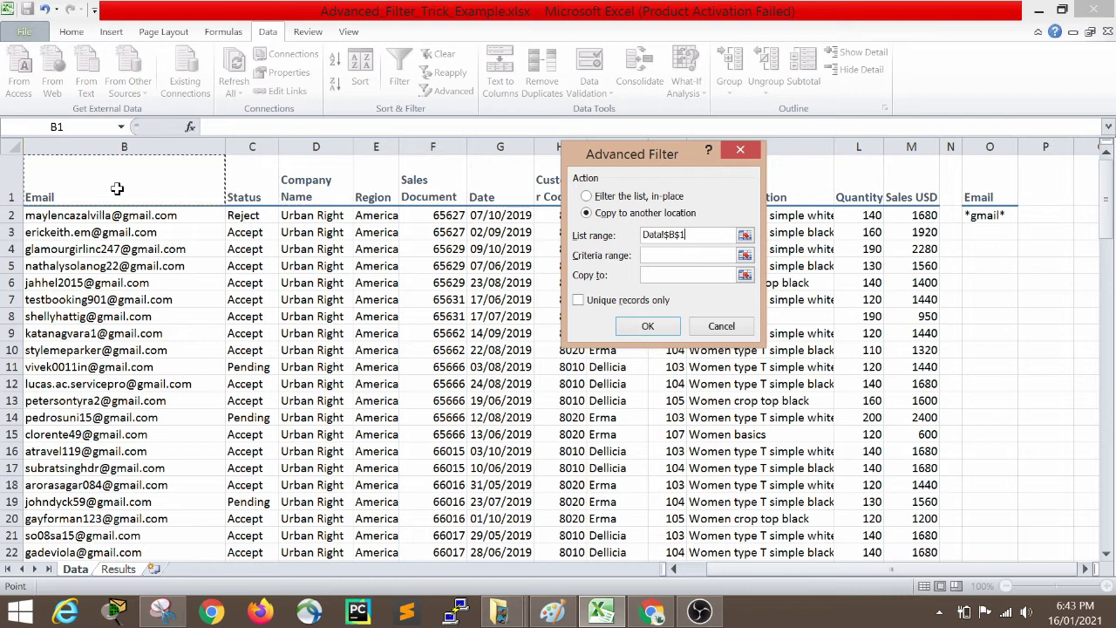
{"action": "key", "text": "Left"}
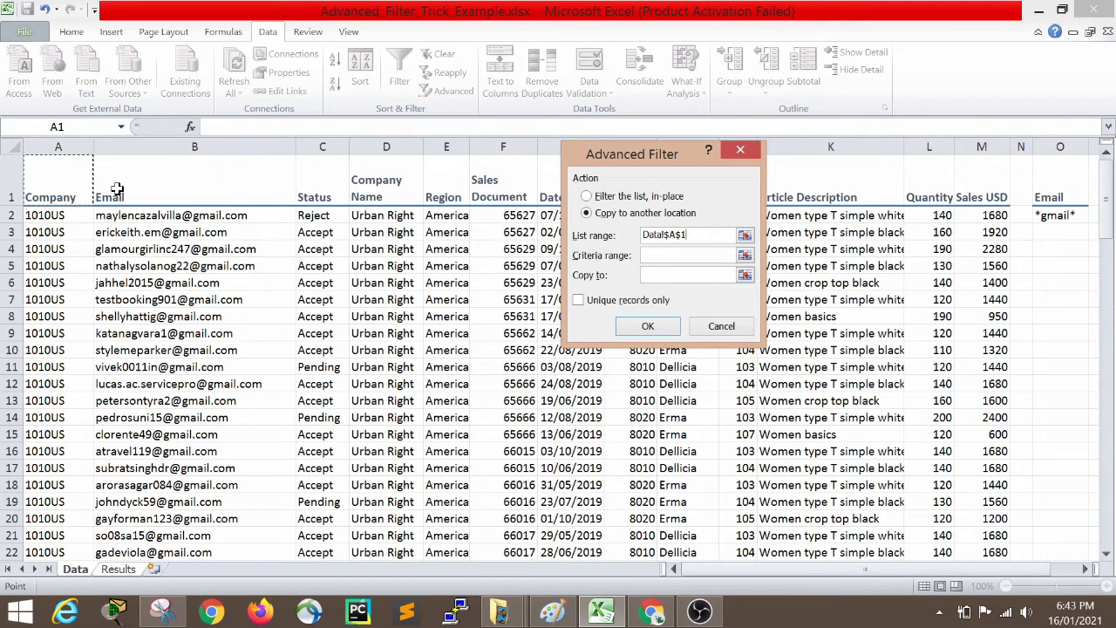
{"action": "key", "text": "ctrl+shift+Right"}
{"action": "key", "text": "ctrl+shift+Down"}
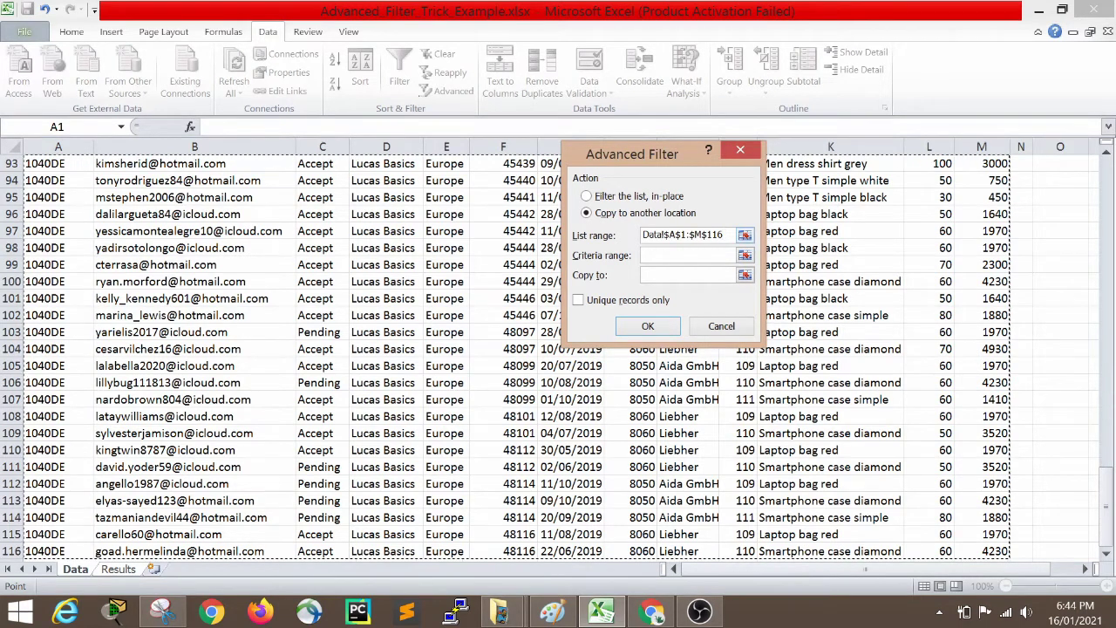
{"action": "left_click", "coordinate": [689, 255]}
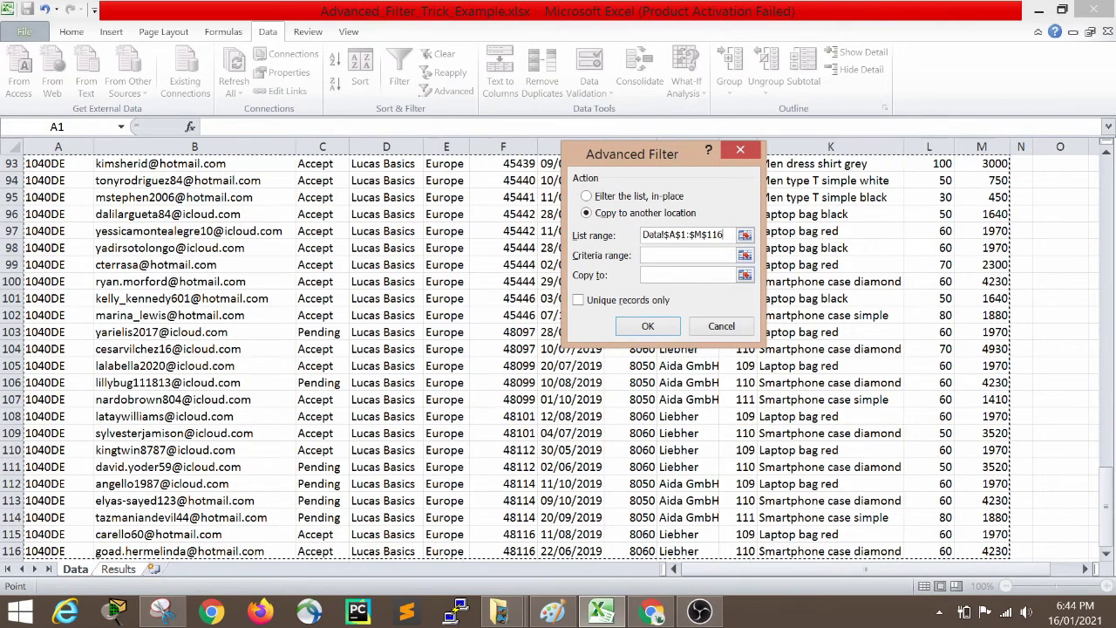
{"action": "key", "text": "ctrl+Page_Down"}
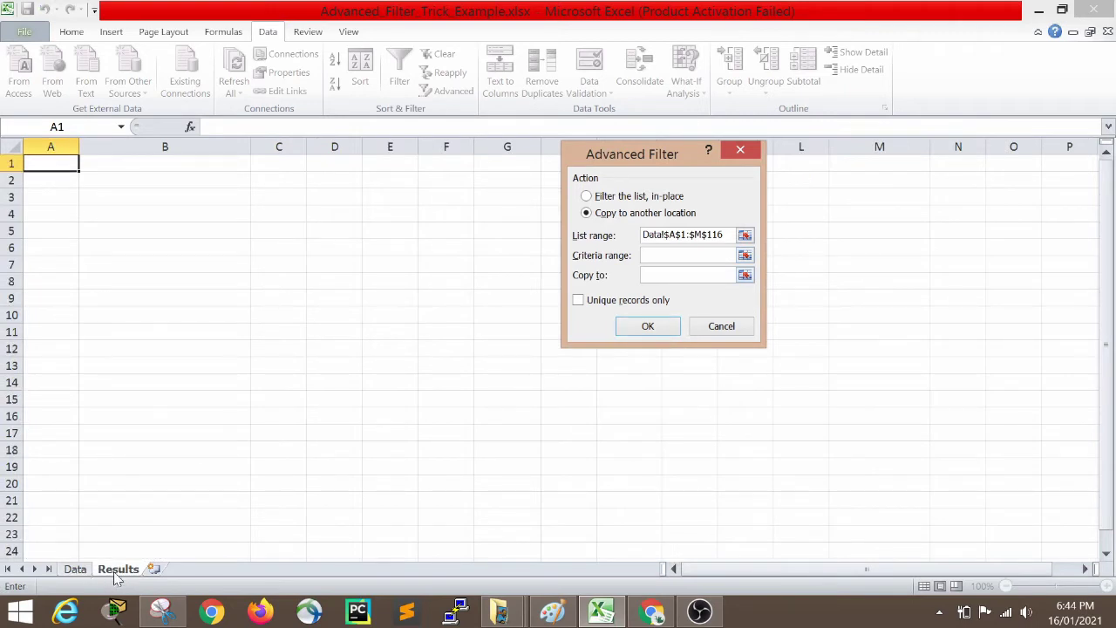
- Set the Criteria range to Data!$O$1:$O$2, the Email heading plus *gmail*
{"action": "left_click", "coordinate": [75, 569]}
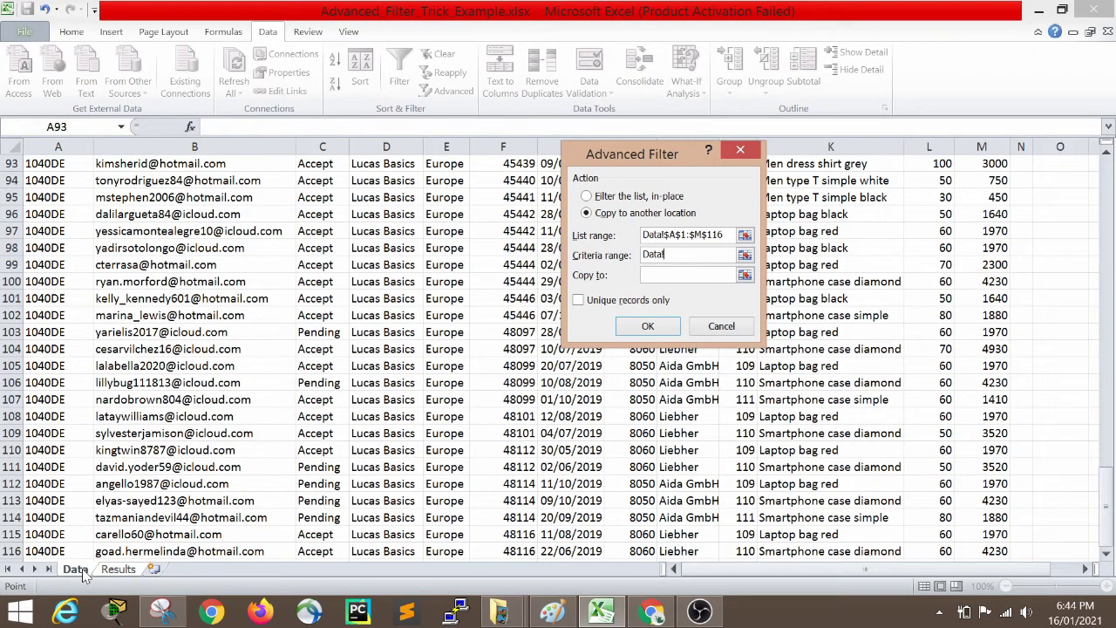
{"action": "left_click", "coordinate": [323, 450]}
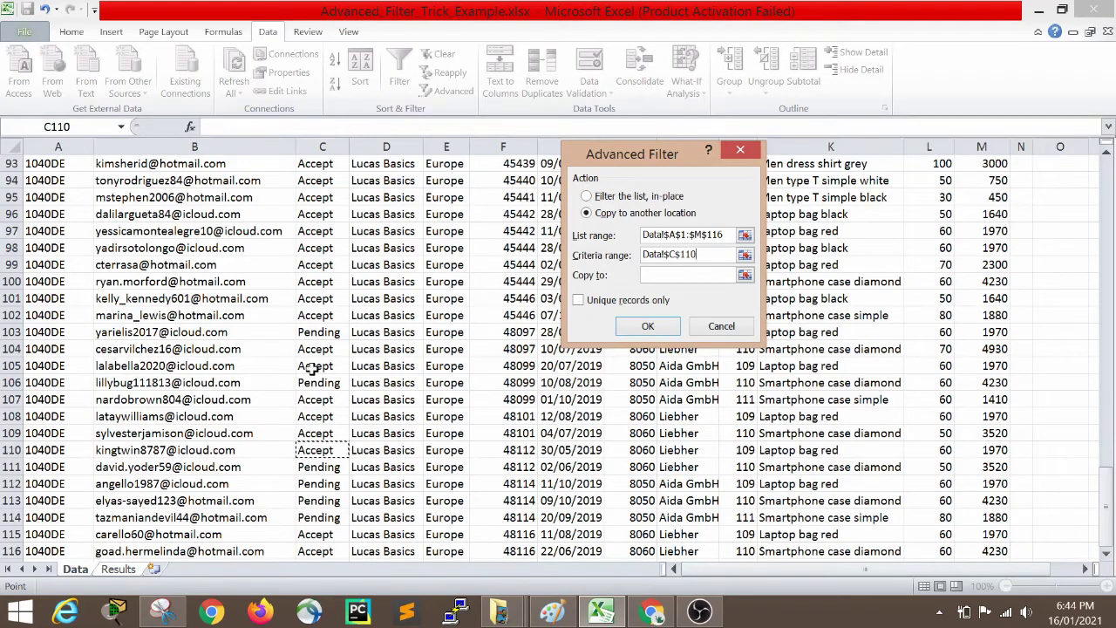
{"action": "key", "text": "Up"}
{"action": "key", "text": "Up"}
{"action": "key", "text": "Up"}
{"action": "key", "text": "Up"}
{"action": "key", "text": "Up"}
{"action": "key", "text": "Up"}
{"action": "key", "text": "Up"}
{"action": "key", "text": "Up"}
{"action": "key", "text": "Up"}
{"action": "key", "text": "Up"}
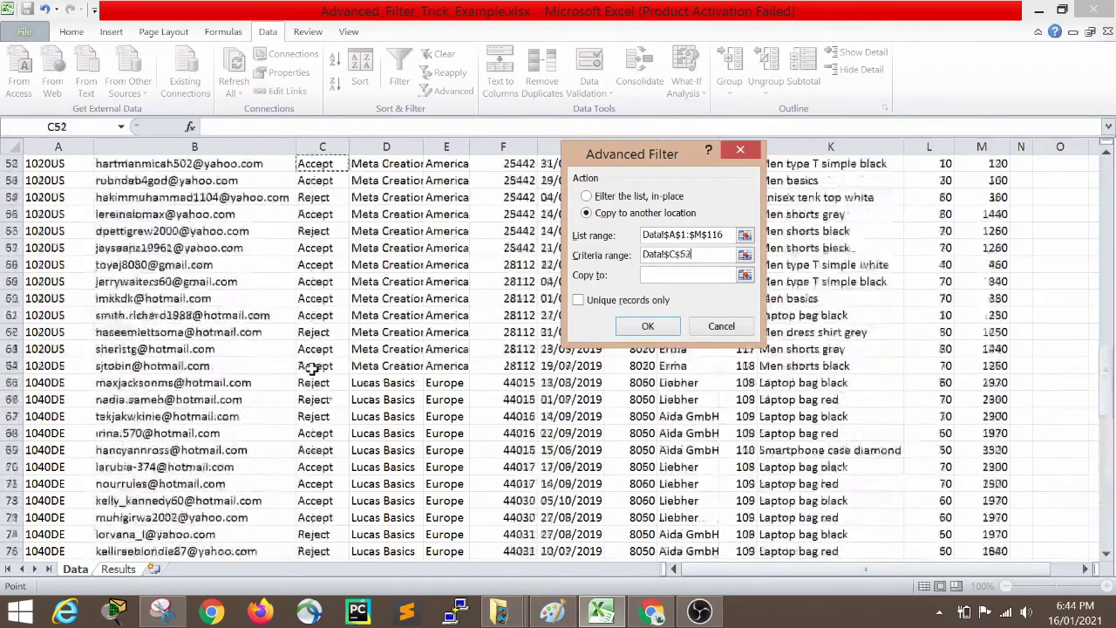
{"action": "key", "text": "Up"}
{"action": "key", "text": "Up"}
{"action": "key", "text": "Up"}
{"action": "key", "text": "Up"}
{"action": "key", "text": "Up"}
{"action": "key", "text": "Up"}
{"action": "key", "text": "ctrl+Right"}
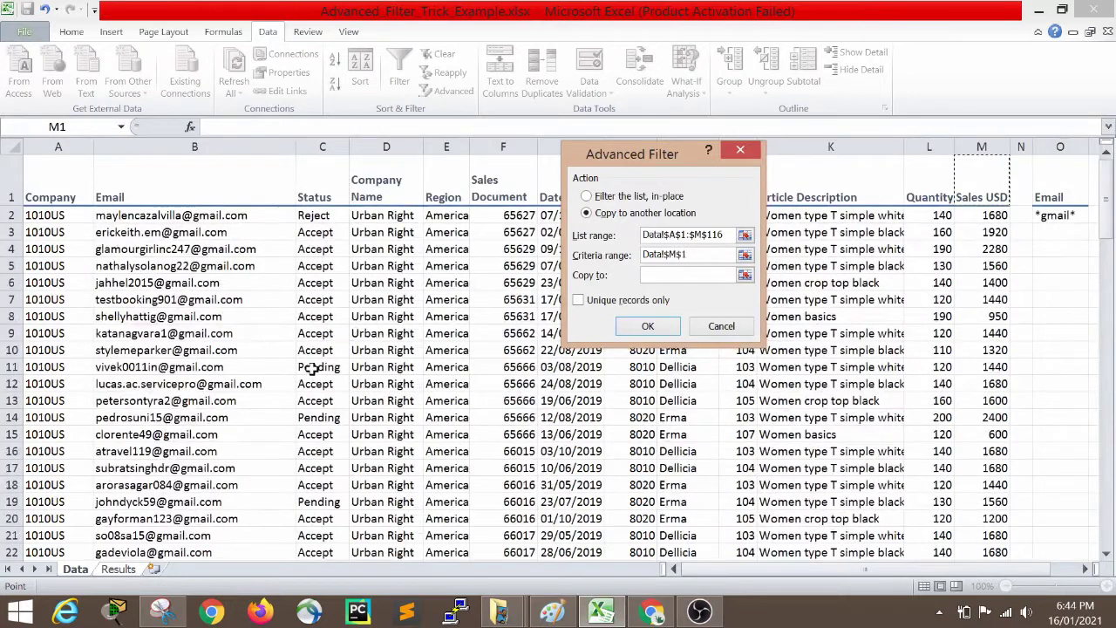
{"action": "key", "text": "Right"}
{"action": "key", "text": "Right"}
{"action": "key", "text": "shift+Down"}
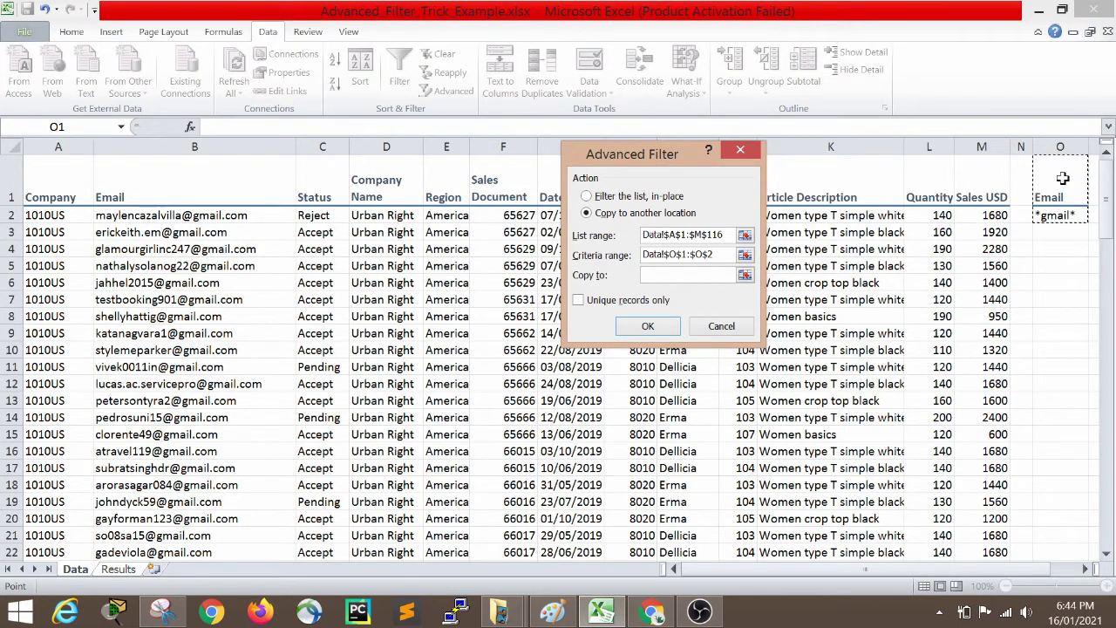
- Set Copy to Results!$A$1 and run the filter
{"action": "left_click", "coordinate": [663, 275]}
{"action": "key", "text": "ctrl+Page_Down"}
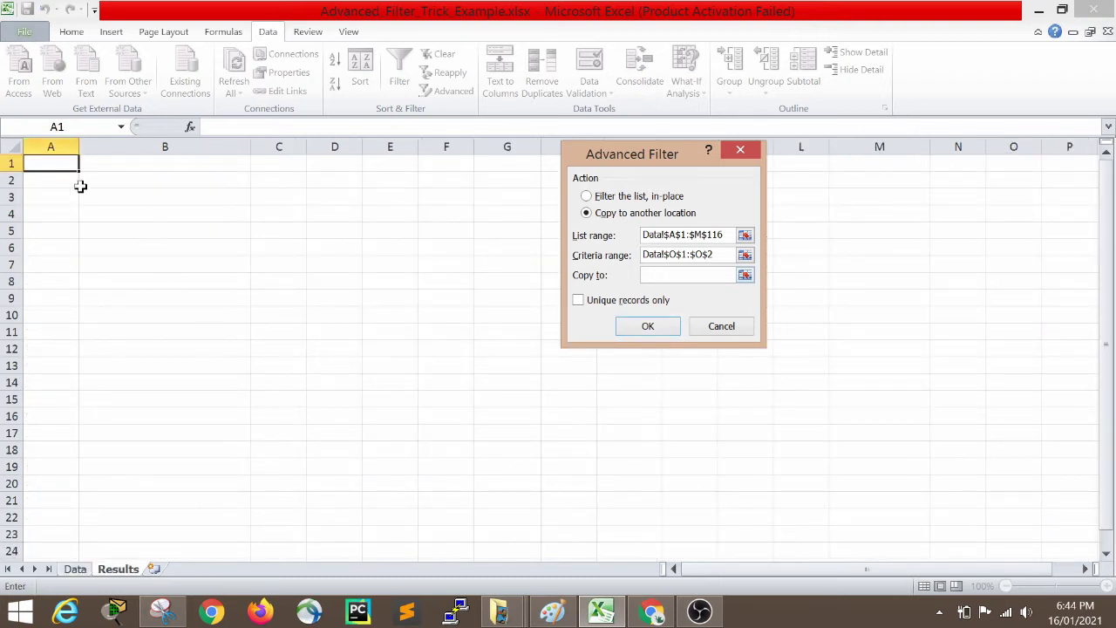
{"action": "left_click", "coordinate": [54, 166]}
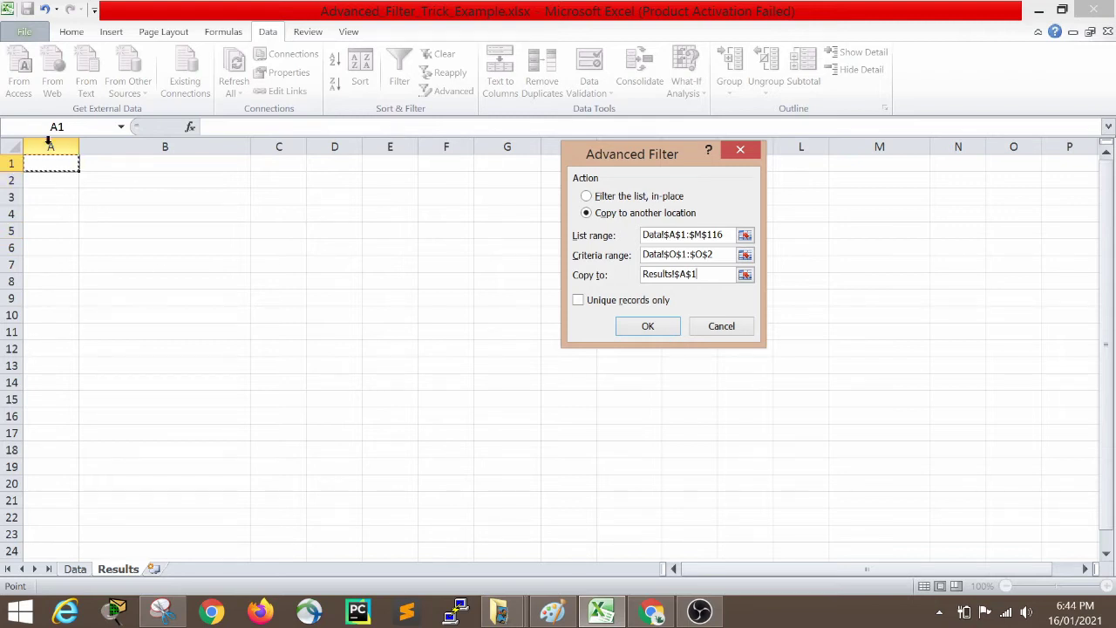
{"action": "left_click", "coordinate": [650, 328]}
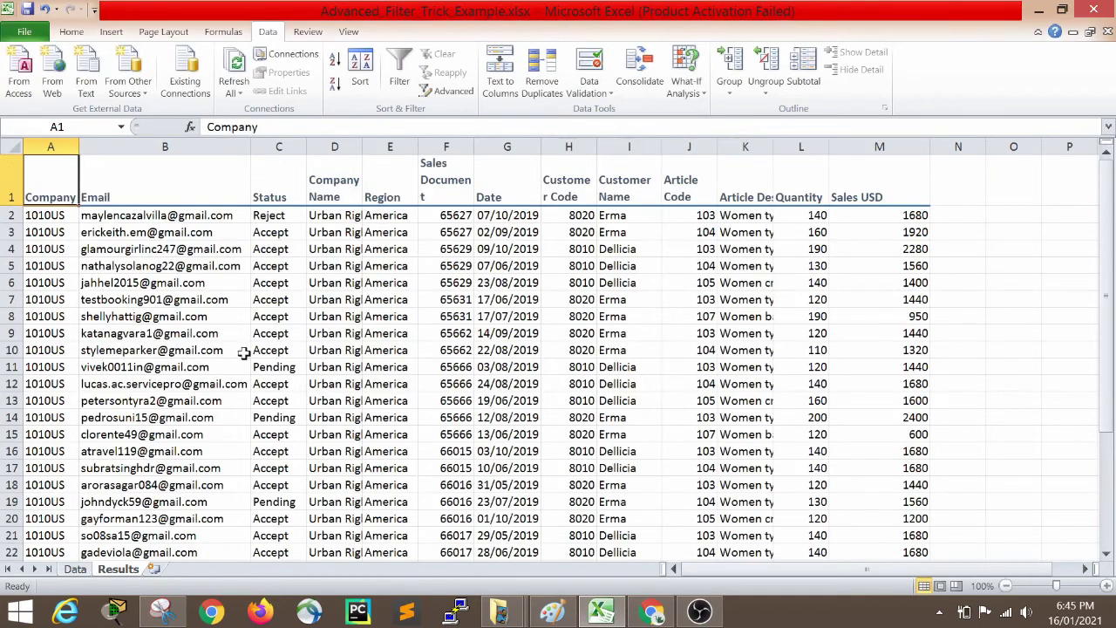
{"action": "left_click", "coordinate": [137, 302]}
{"action": "key", "text": "Up"}
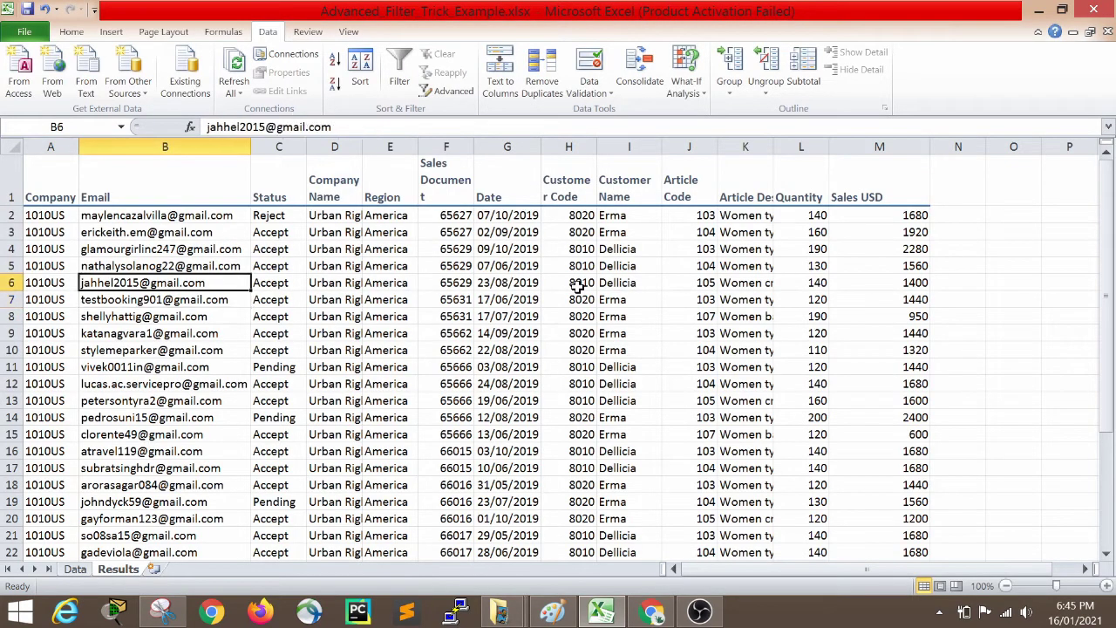
{"action": "key", "text": "Left"}
{"action": "key", "text": "Up"}
{"action": "key", "text": "Up"}
{"action": "key", "text": "Up"}
{"action": "key", "text": "Up"}
{"action": "key", "text": "ctrl+shift+Right"}
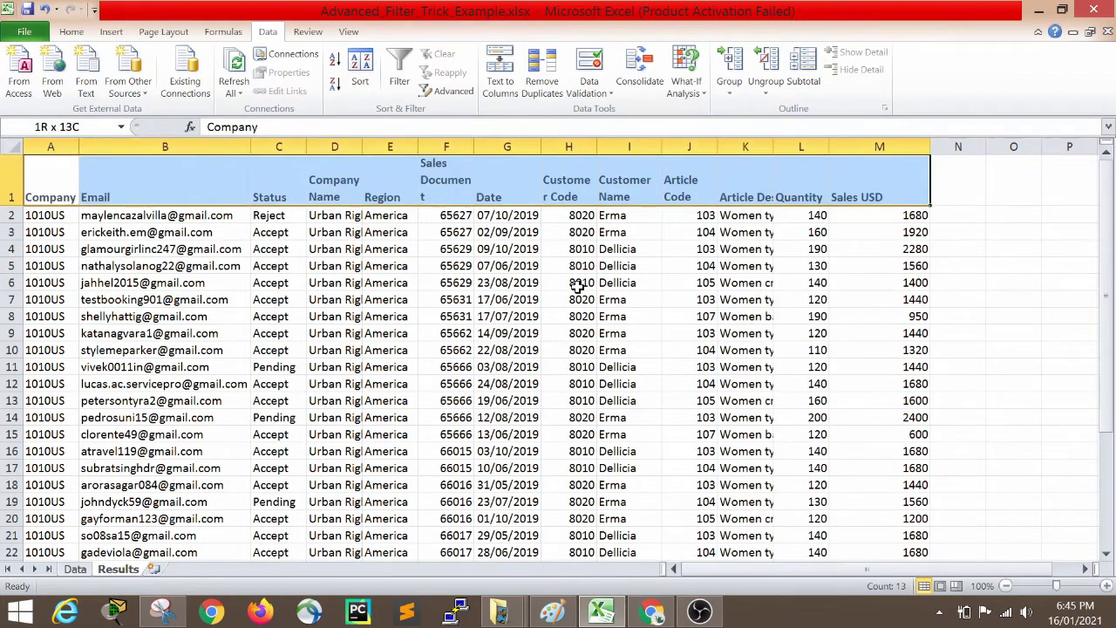
{"action": "key", "text": "ctrl+shift+Down"}
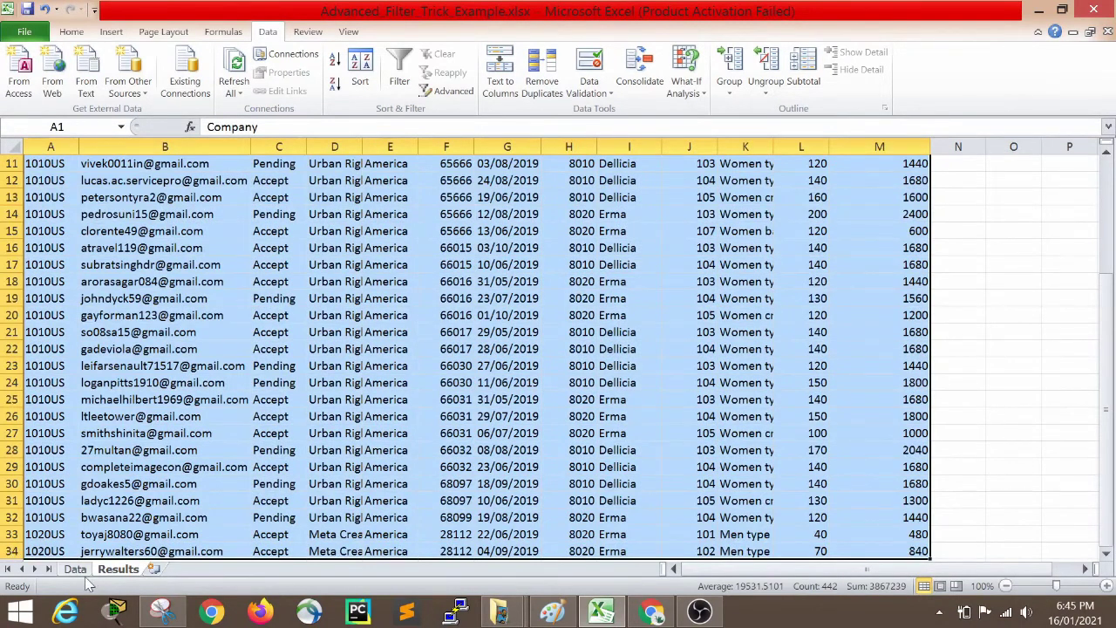
{"action": "left_click", "coordinate": [79, 571]}
{"action": "left_click", "coordinate": [67, 232]}
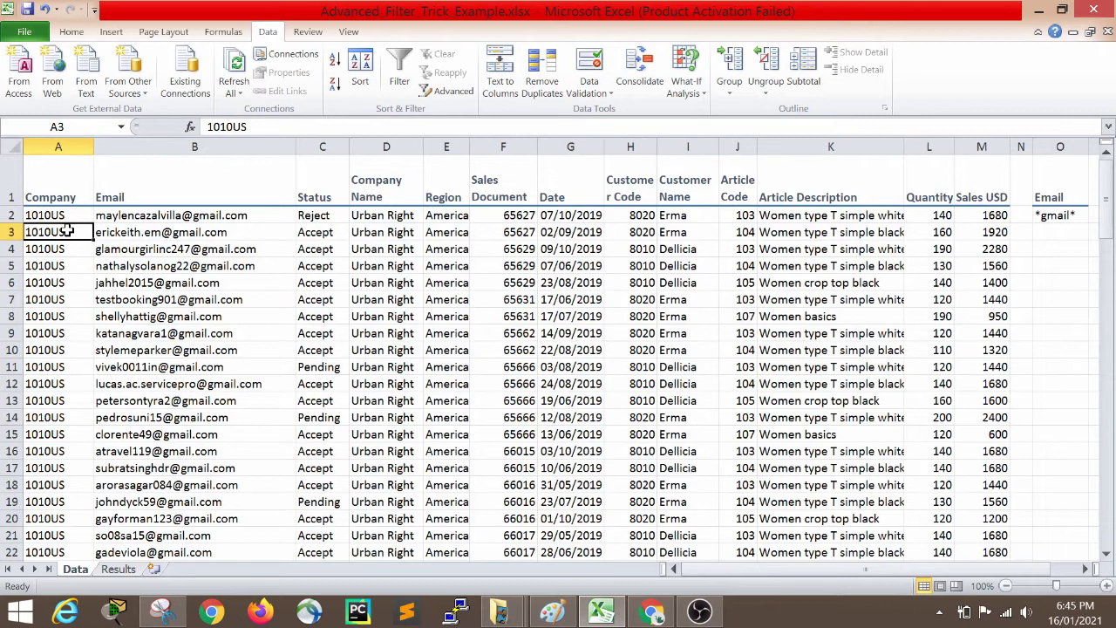
{"action": "key", "text": "Up"}
{"action": "key", "text": "ctrl+shift+Down"}
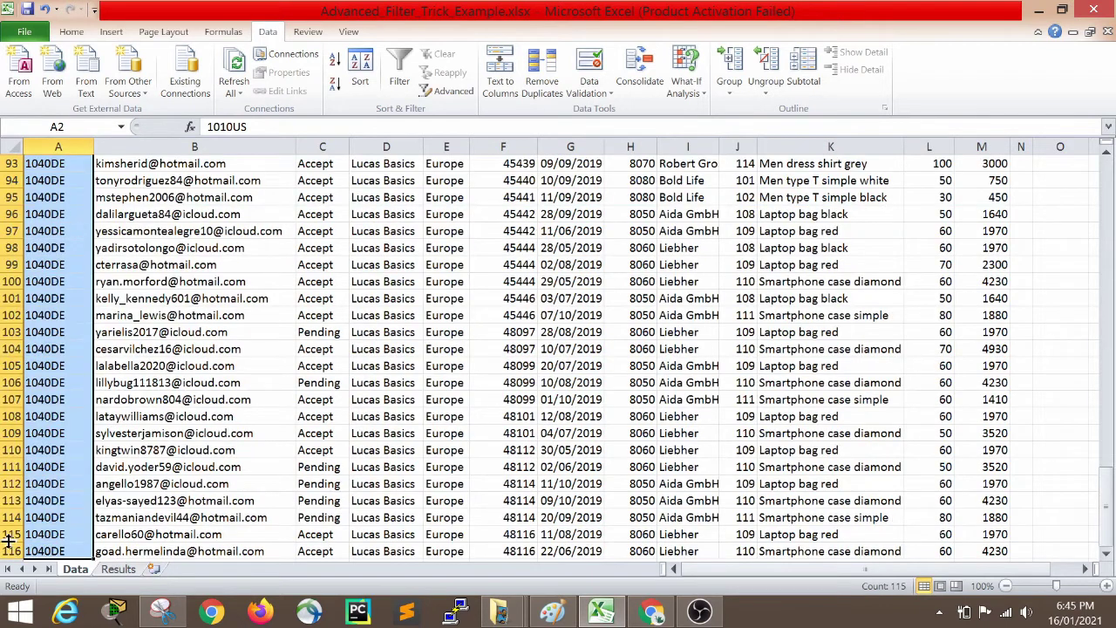
{"action": "left_click", "coordinate": [118, 569]}
{"action": "left_click", "coordinate": [107, 318]}
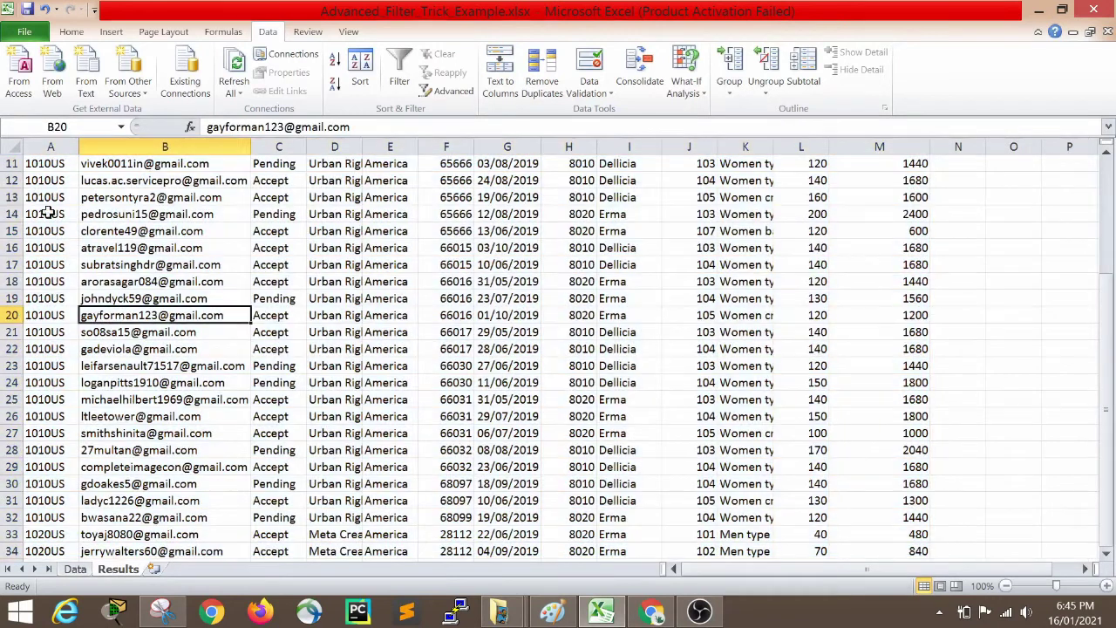
{"action": "left_click", "coordinate": [54, 185]}
{"action": "key", "text": "ctrl+Up"}
{"action": "key", "text": "Down"}
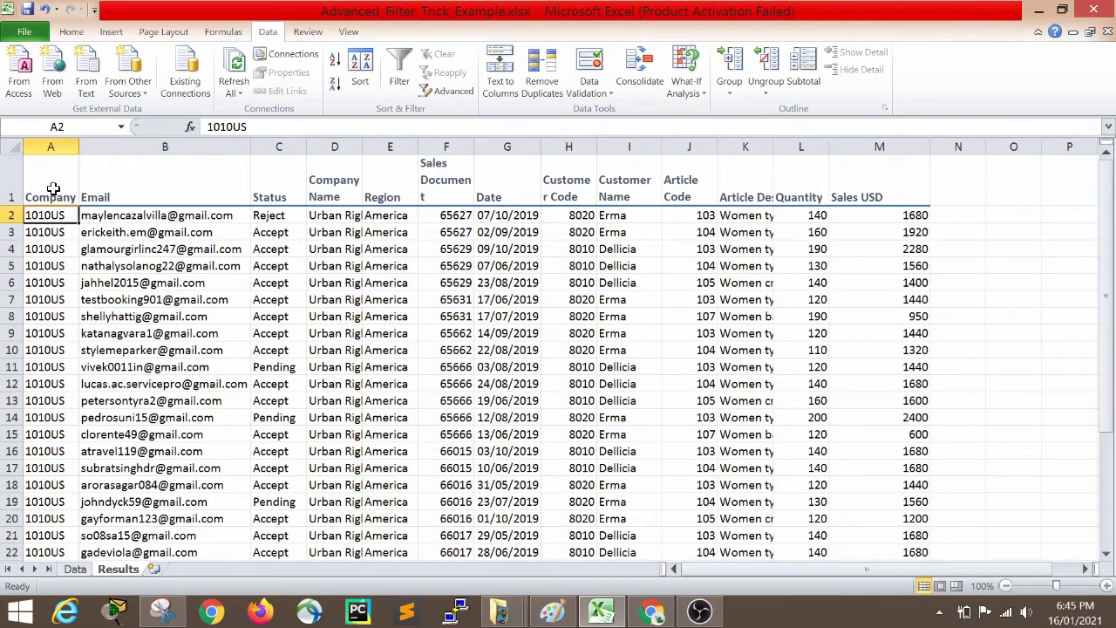
{"action": "key", "text": "ctrl+shift+Down"}
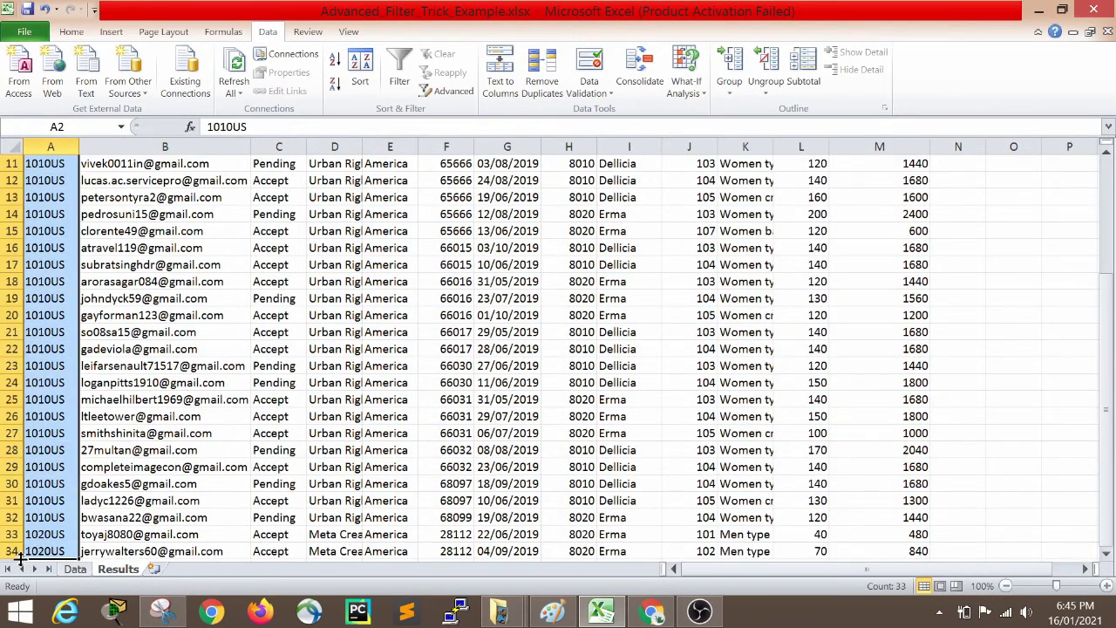
{"action": "left_click", "coordinate": [159, 381]}
{"action": "scroll", "coordinate": [159, 382], "scroll_direction": "up", "scroll_amount": 3}
{"action": "scroll", "coordinate": [160, 382], "scroll_direction": "up", "scroll_amount": 1}
{"action": "left_click_drag", "start_coordinate": [237, 215], "coordinate": [240, 467]}
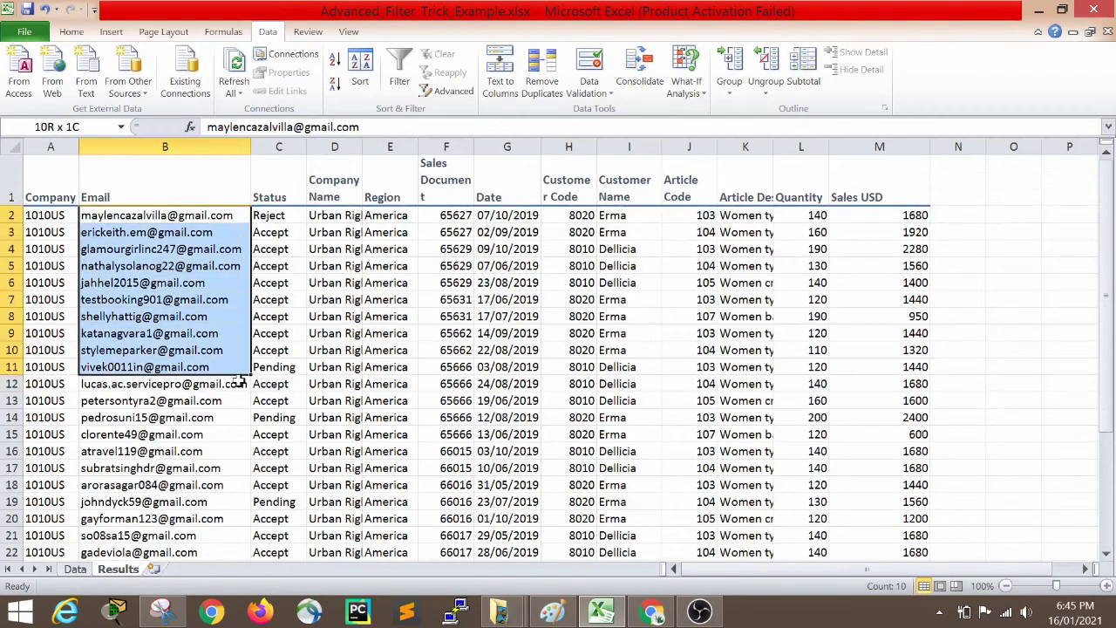
{"action": "scroll", "coordinate": [241, 454], "scroll_direction": "down", "scroll_amount": 6}
{"action": "scroll", "coordinate": [242, 455], "scroll_direction": "up", "scroll_amount": 4}
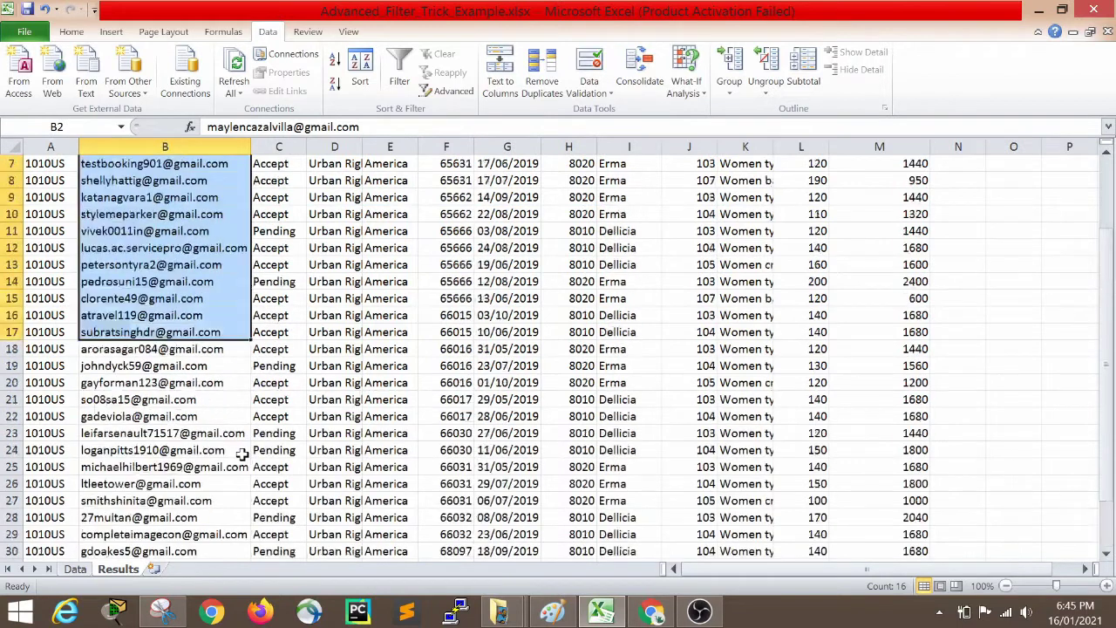
{"action": "scroll", "coordinate": [242, 454], "scroll_direction": "up", "scroll_amount": 2}
{"action": "scroll", "coordinate": [241, 454], "scroll_direction": "down", "scroll_amount": 2}
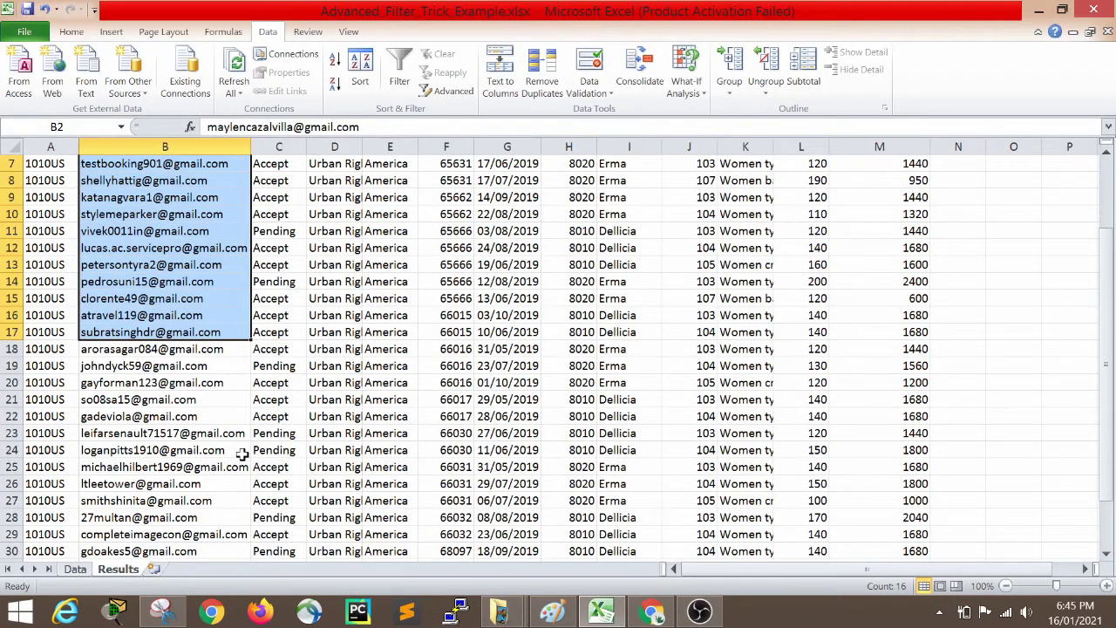
{"action": "key", "text": "Up"}
{"action": "key", "text": "Down"}
{"action": "key", "text": "Down"}
{"action": "key", "text": "Down"}
{"action": "key", "text": "Down"}
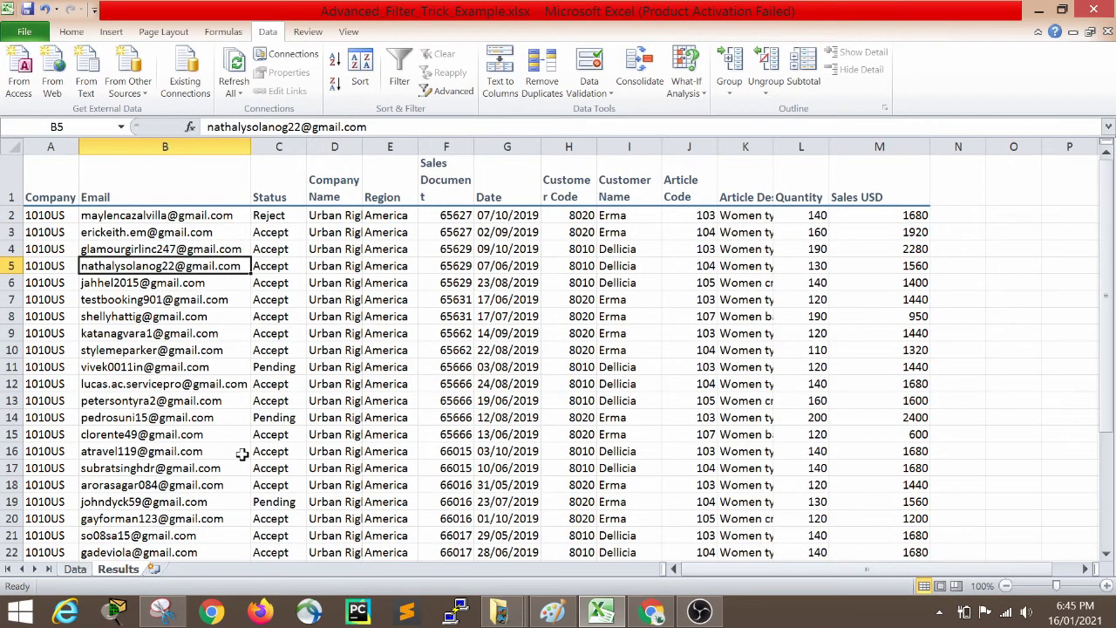
{"action": "key", "text": "Down"}
{"action": "key", "text": "Down"}
{"action": "key", "text": "Down"}
{"action": "key", "text": "Down"}
{"action": "key", "text": "Down"}
{"action": "key", "text": "Down"}
{"action": "key", "text": "Up"}
{"action": "key", "text": "Up"}
{"action": "key", "text": "Up"}
{"action": "key", "text": "Up"}
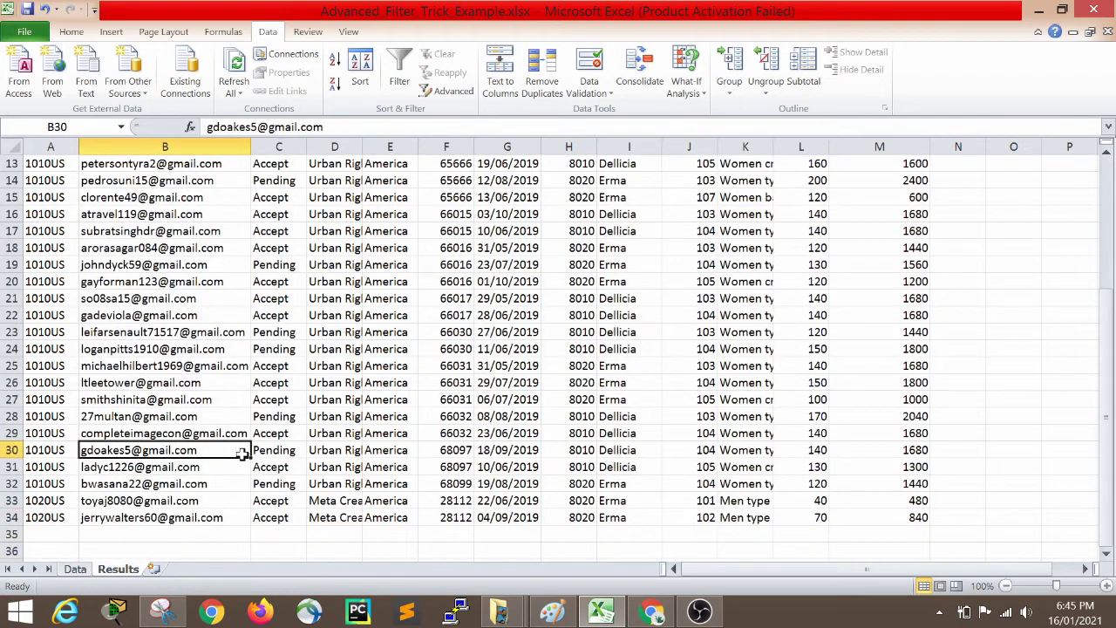
{"action": "key", "text": "Up"}
{"action": "key", "text": "Up"}
{"action": "key", "text": "Up"}
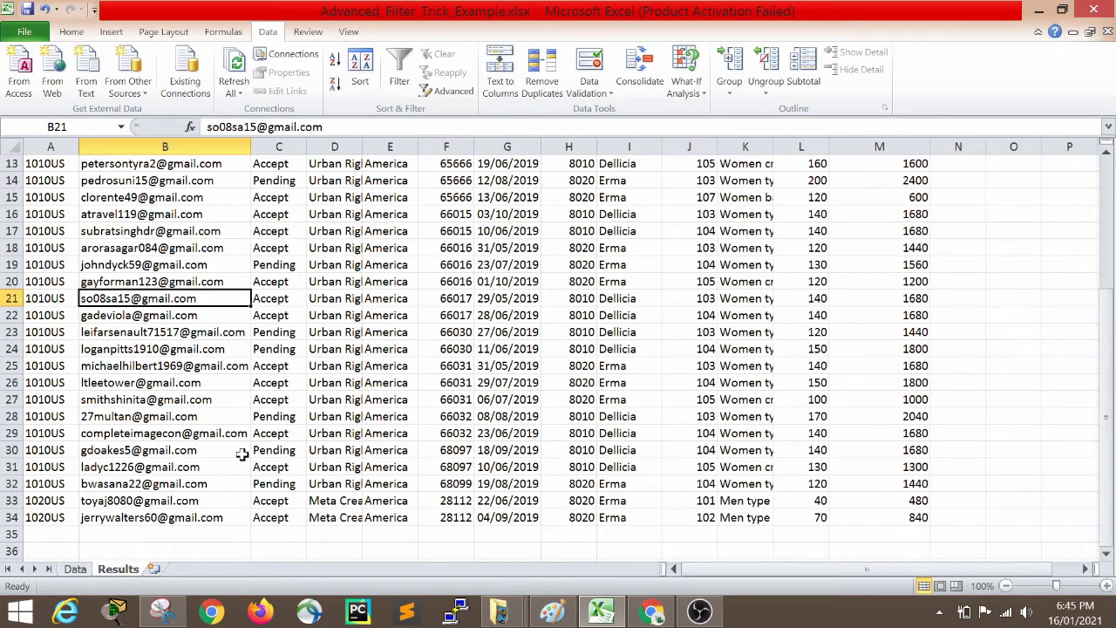
{"action": "left_click", "coordinate": [73, 568]}
- Delete the old filtered records from the Results sheet
{"action": "left_click", "coordinate": [117, 569]}
{"action": "left_click", "coordinate": [97, 504]}
{"action": "key", "text": "ctrl+Home"}
{"action": "key", "text": "ctrl+shift+Right"}
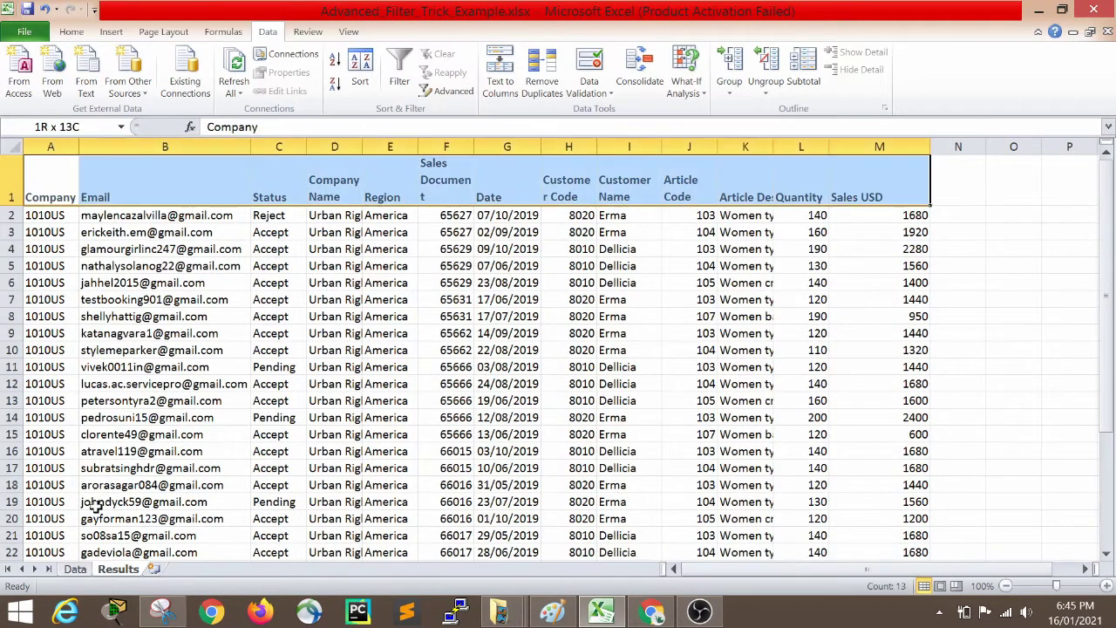
{"action": "key", "text": "ctrl+shift+Down"}
{"action": "key", "text": "ctrl+minus"}
{"action": "key", "text": "Return"}
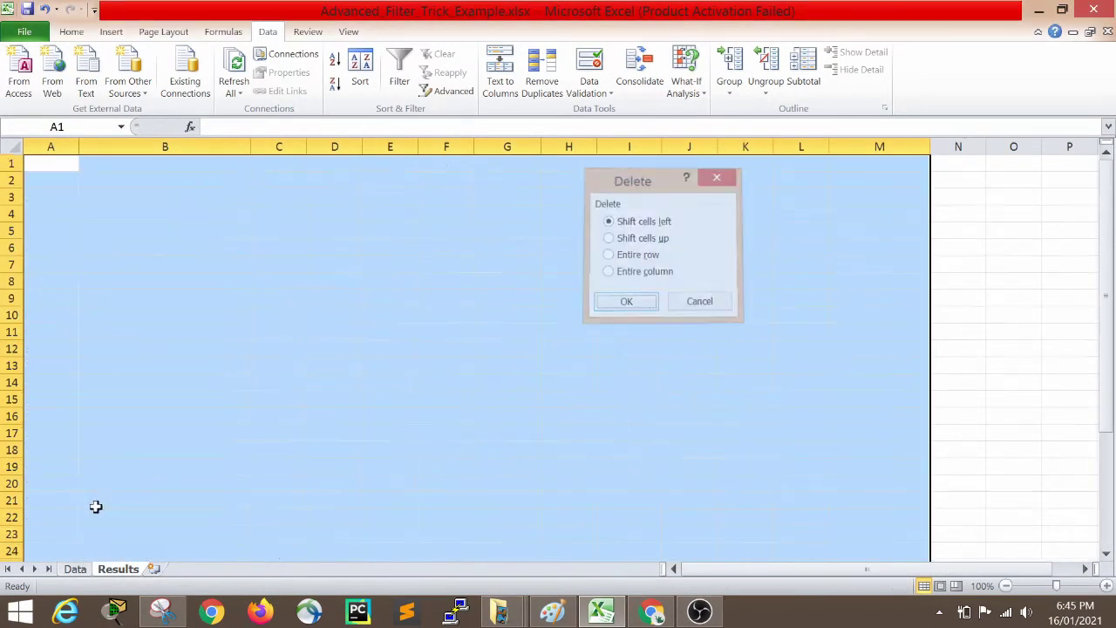
- Add a *hotmail* criterion in O3 below *gmail* on the Data sheet
{"action": "left_click", "coordinate": [77, 569]}
{"action": "left_click", "coordinate": [167, 482]}
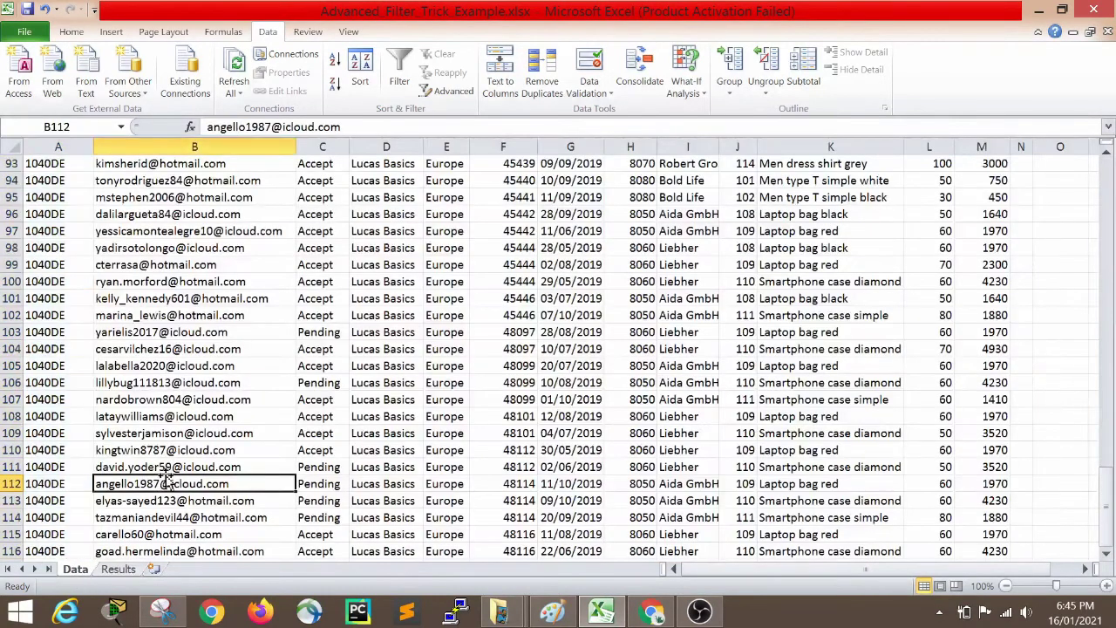
{"action": "key", "text": "ctrl+Up"}
{"action": "key", "text": "ctrl+Right"}
{"action": "key", "text": "ctrl+Right"}
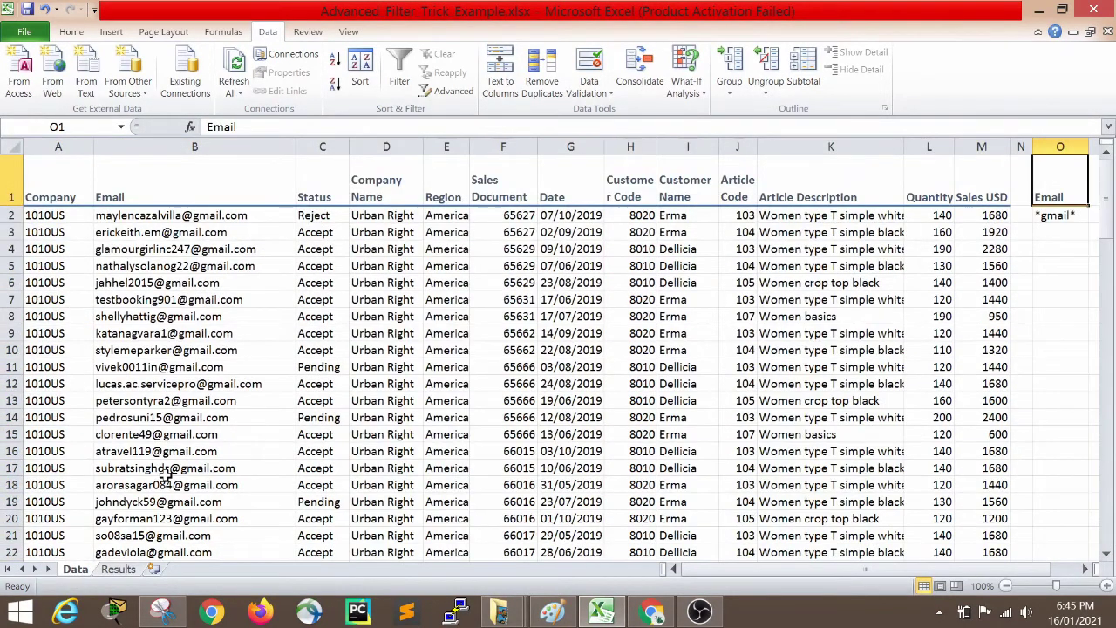
{"action": "key", "text": "Down"}
{"action": "key", "text": "Right"}
{"action": "key", "text": "Up"}
{"action": "key", "text": "Left"}
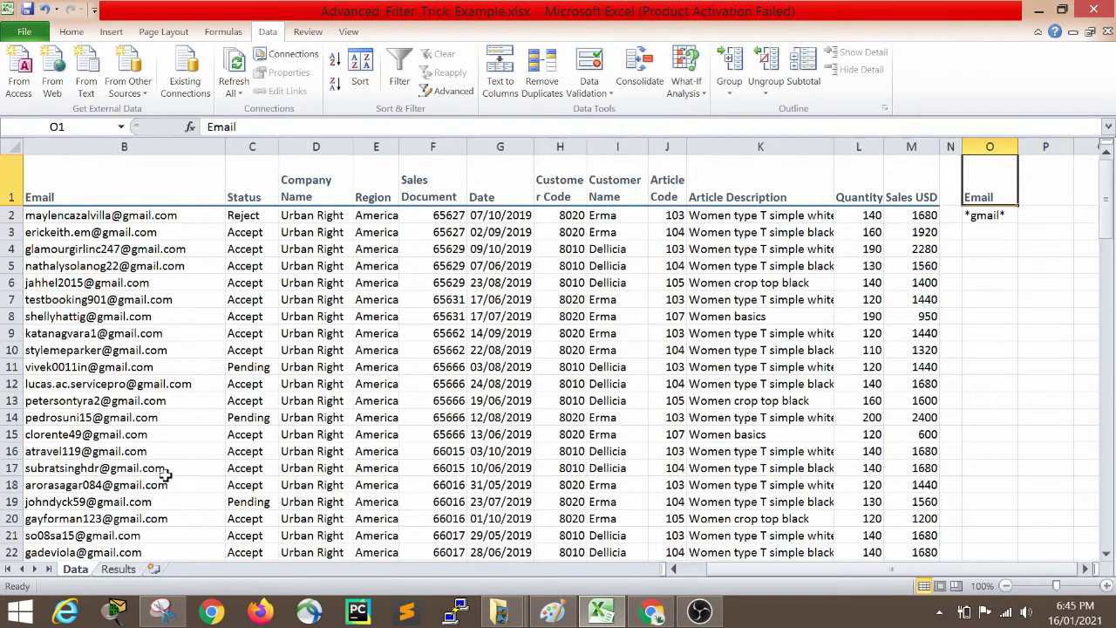
{"action": "key", "text": "Down"}
{"action": "key", "text": "Down"}
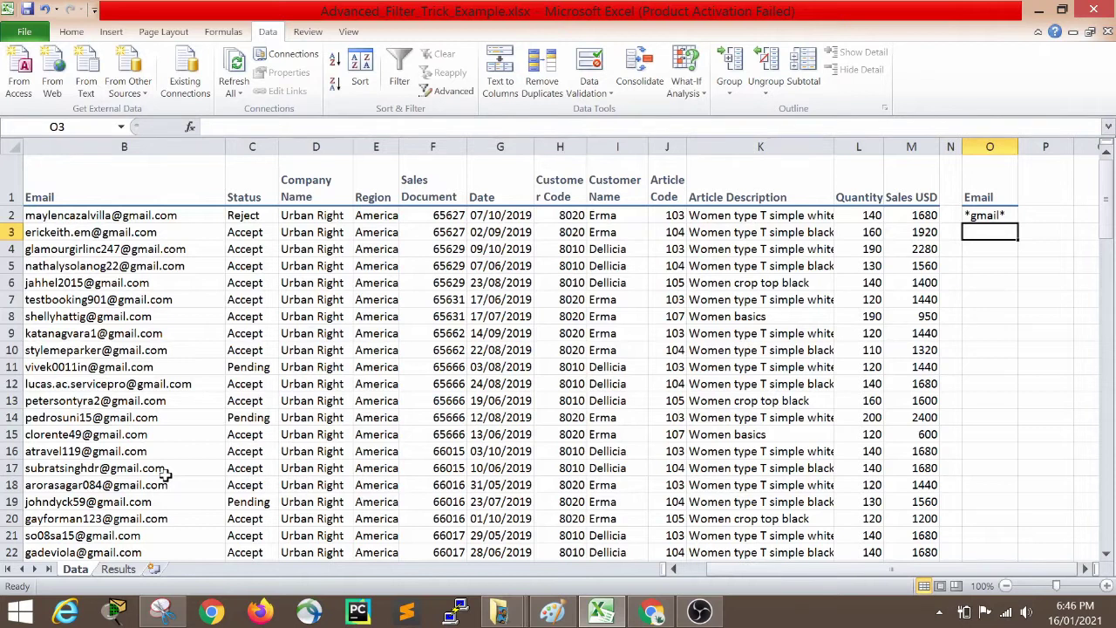
{"action": "type", "text": "*hot"}
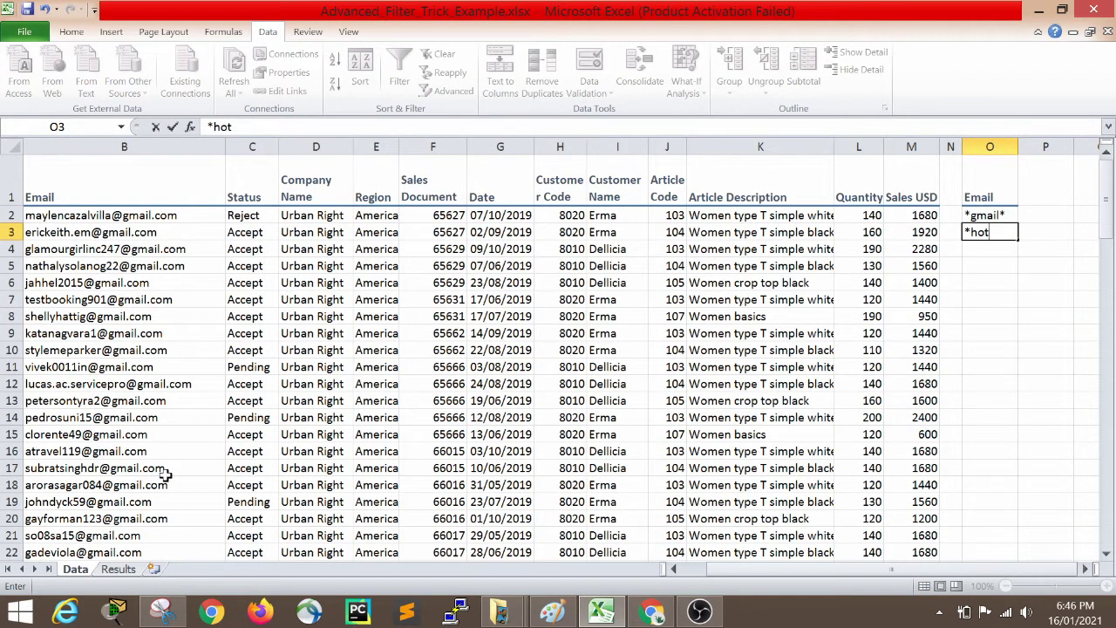
{"action": "type", "text": "mail*"}
{"action": "key", "text": "Return"}
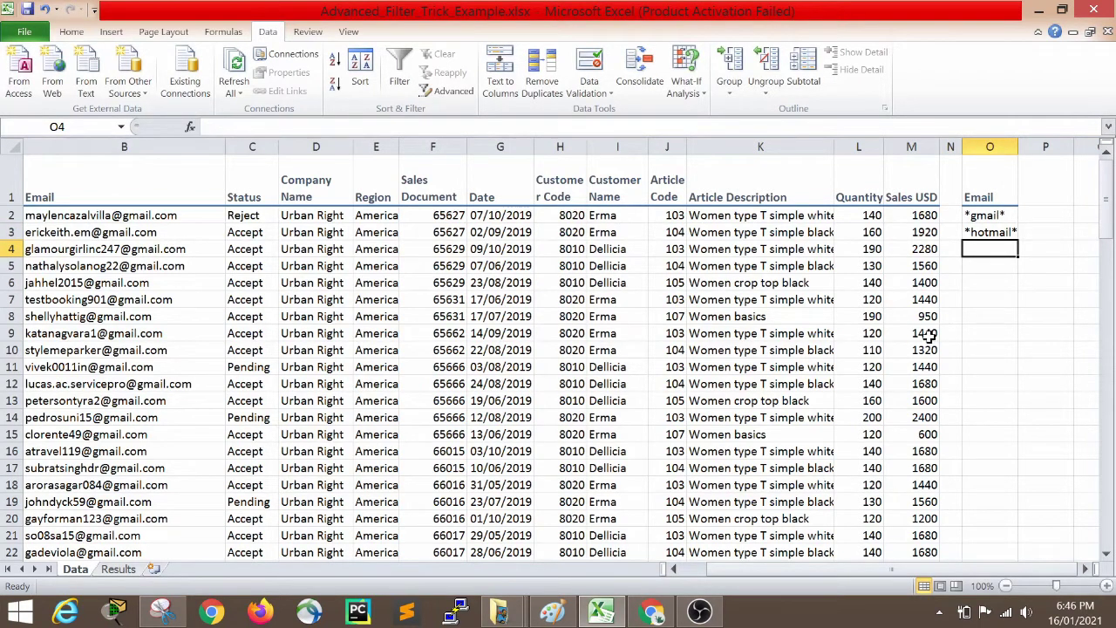
- Check the *hotmail* entry and both Email criteria, then return to the Results sheet
{"action": "double_click", "coordinate": [986, 232]}
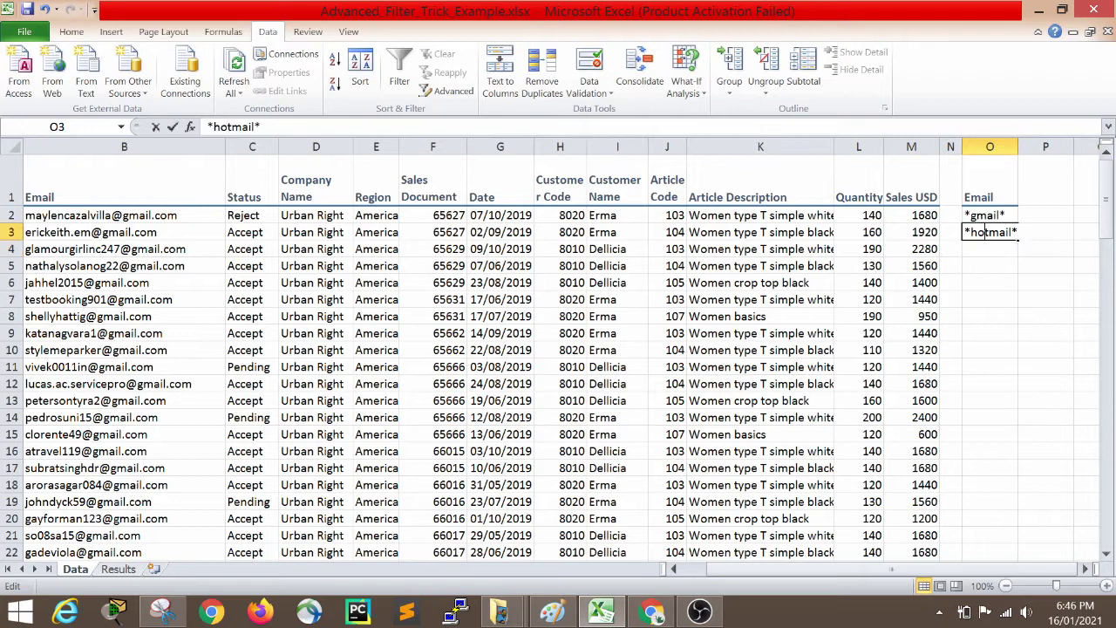
{"action": "left_click_drag", "start_coordinate": [973, 232], "coordinate": [964, 232]}
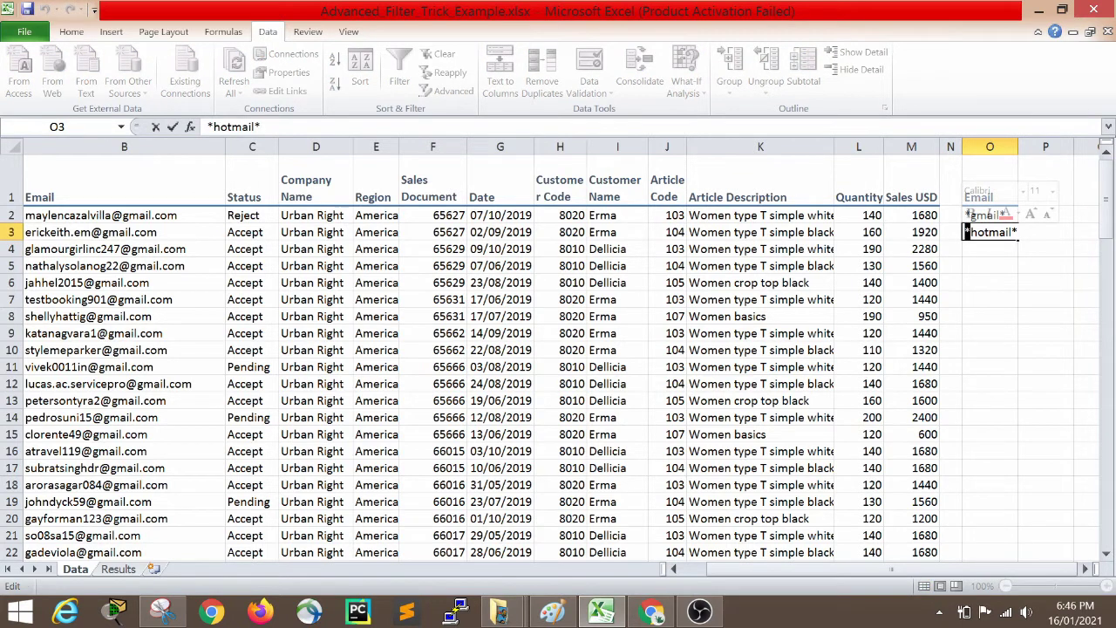
{"action": "left_click", "coordinate": [997, 281]}
{"action": "left_click_drag", "start_coordinate": [981, 215], "coordinate": [984, 232]}
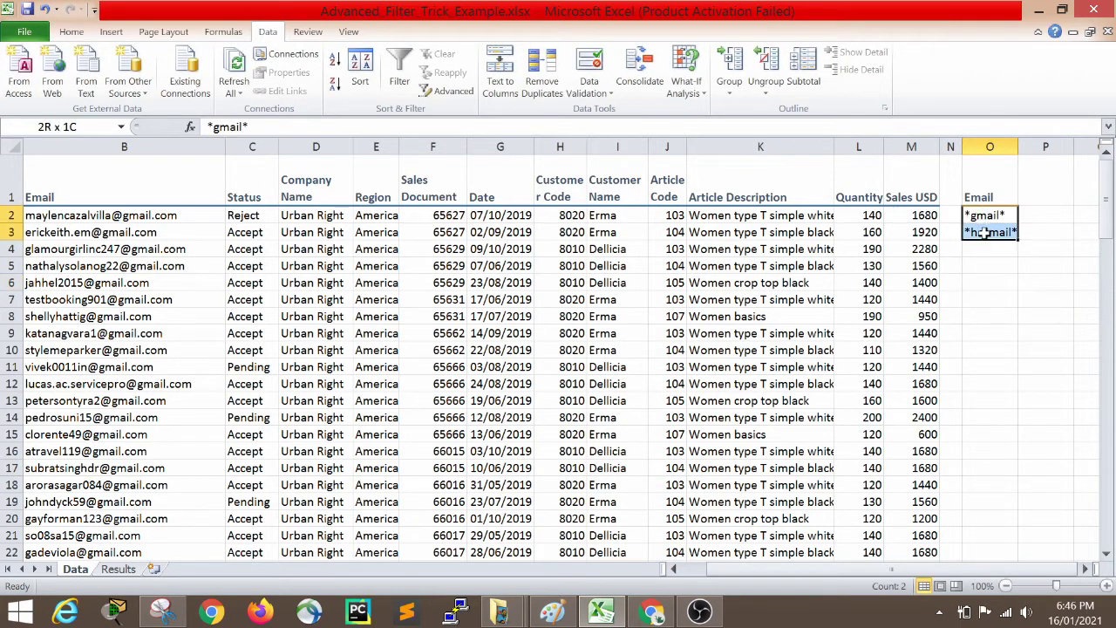
{"action": "left_click", "coordinate": [990, 318]}
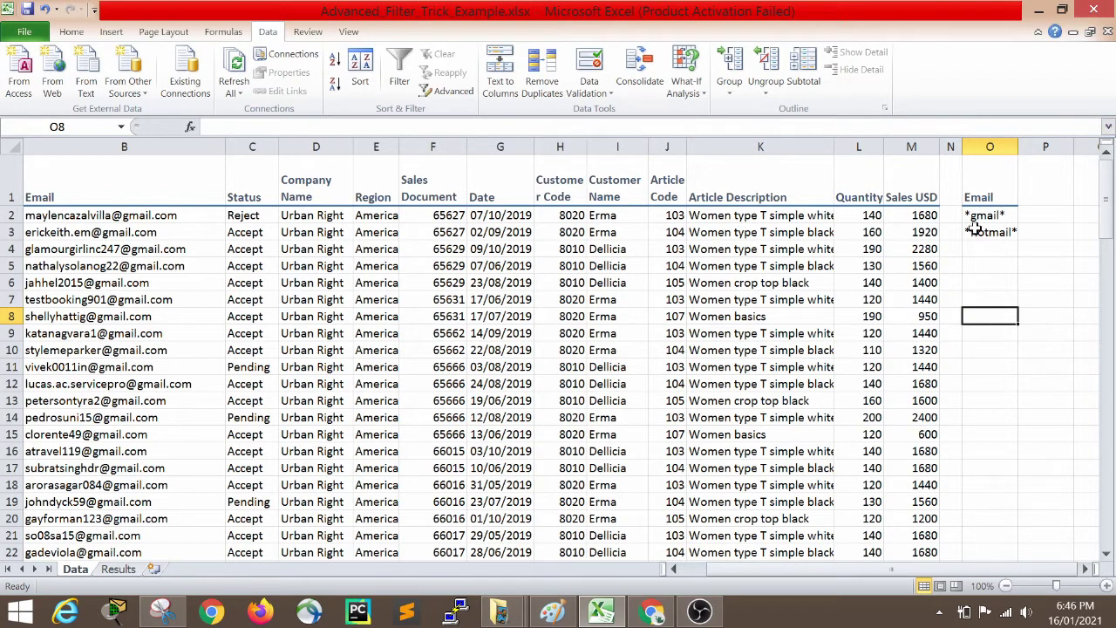
{"action": "left_click_drag", "start_coordinate": [986, 215], "coordinate": [990, 232]}
{"action": "left_click", "coordinate": [1016, 301]}
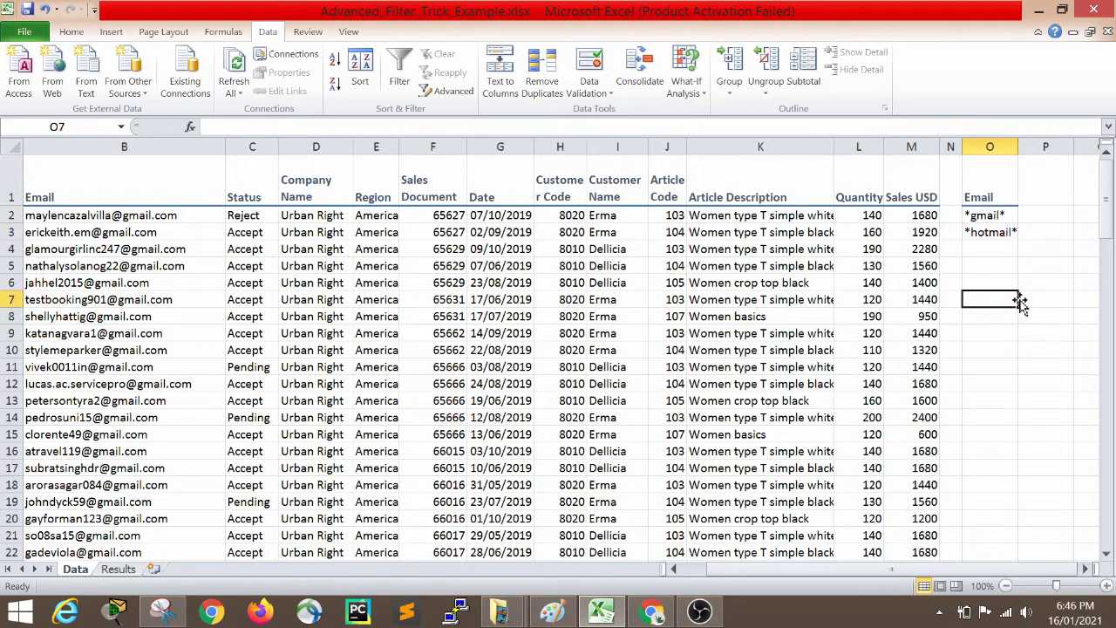
{"action": "left_click", "coordinate": [119, 569]}
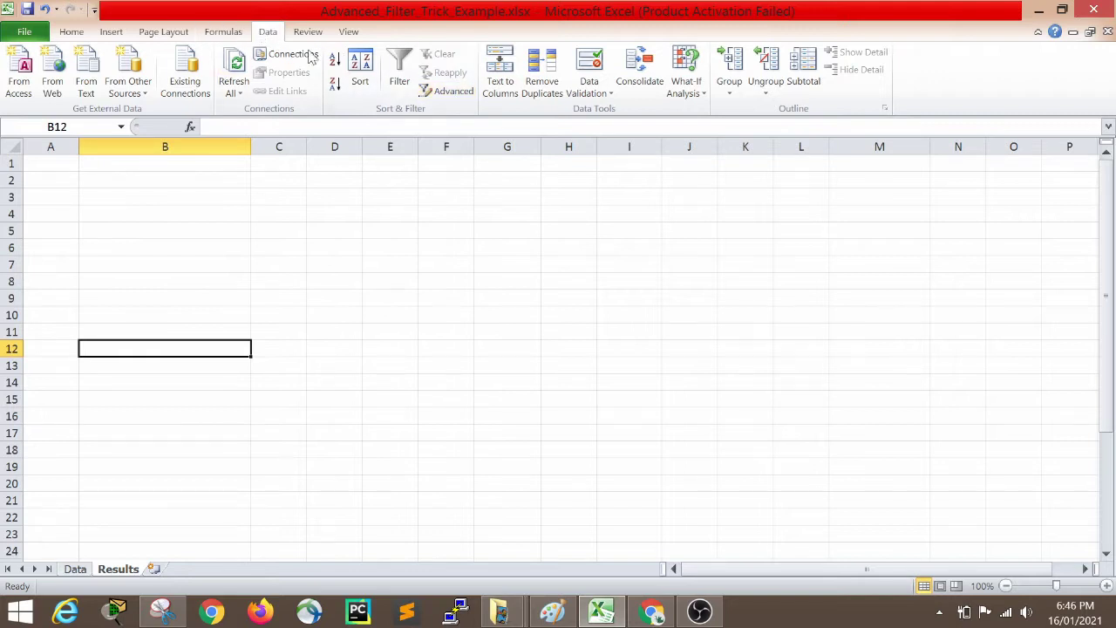
- Open Advanced Filter and set the List range to Data!$A$1:$M$116
{"action": "left_click", "coordinate": [445, 92]}
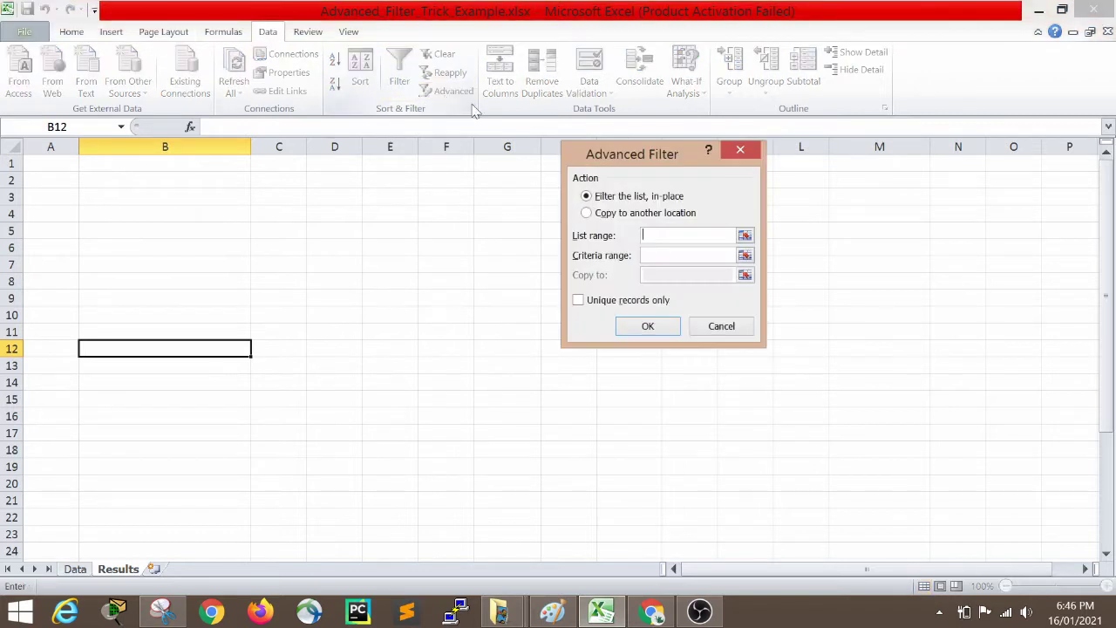
{"action": "left_click_drag", "start_coordinate": [635, 160], "coordinate": [704, 187]}
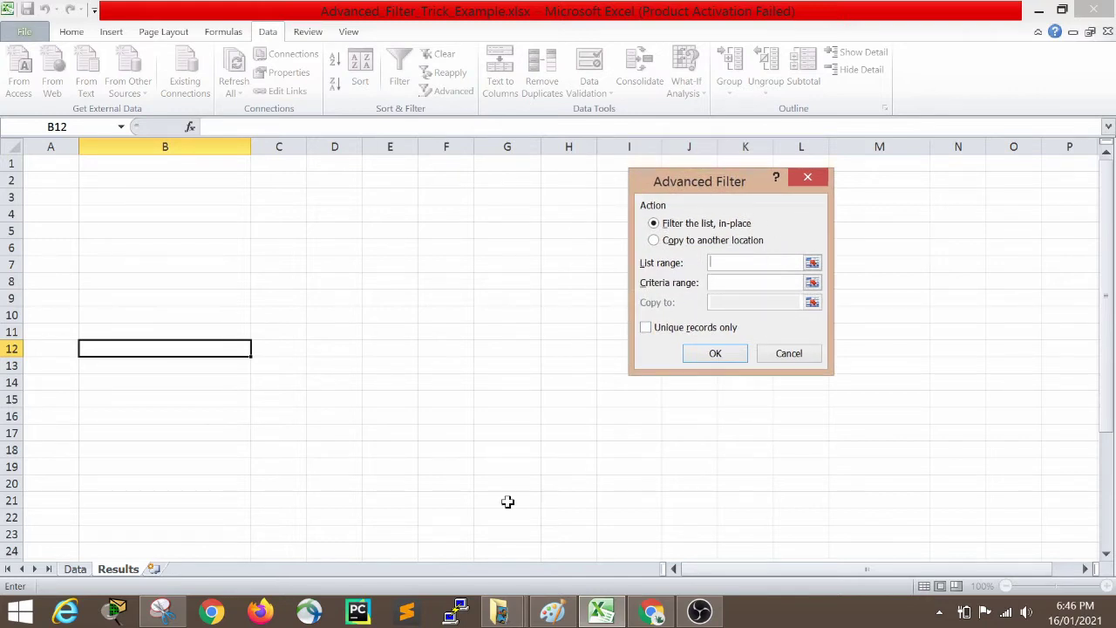
{"action": "left_click", "coordinate": [75, 568]}
{"action": "left_click", "coordinate": [80, 484]}
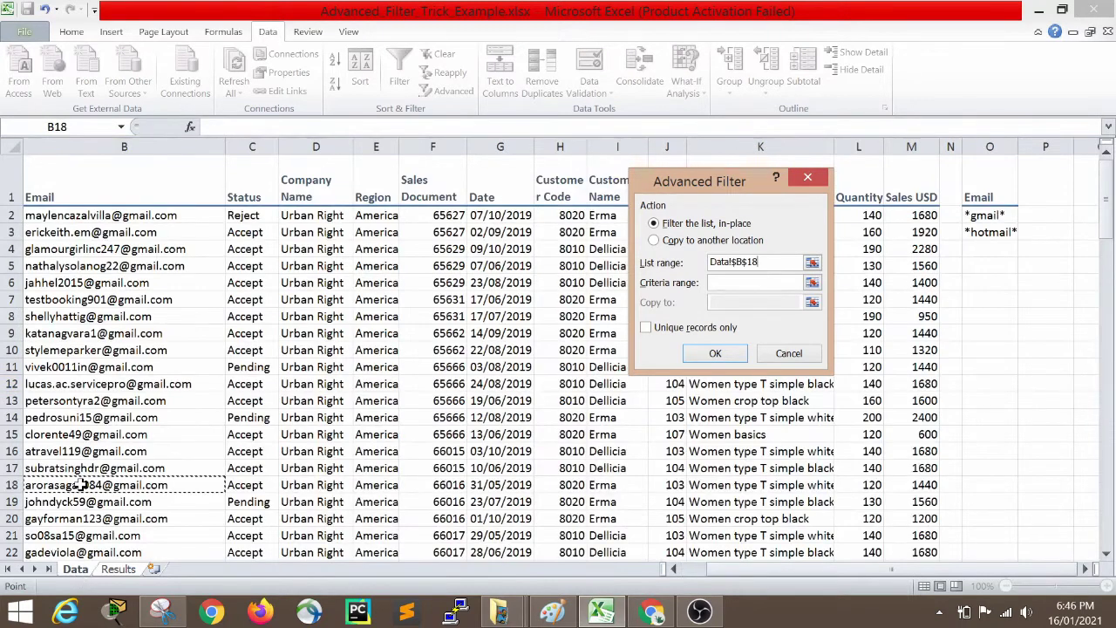
{"action": "left_click", "coordinate": [467, 434]}
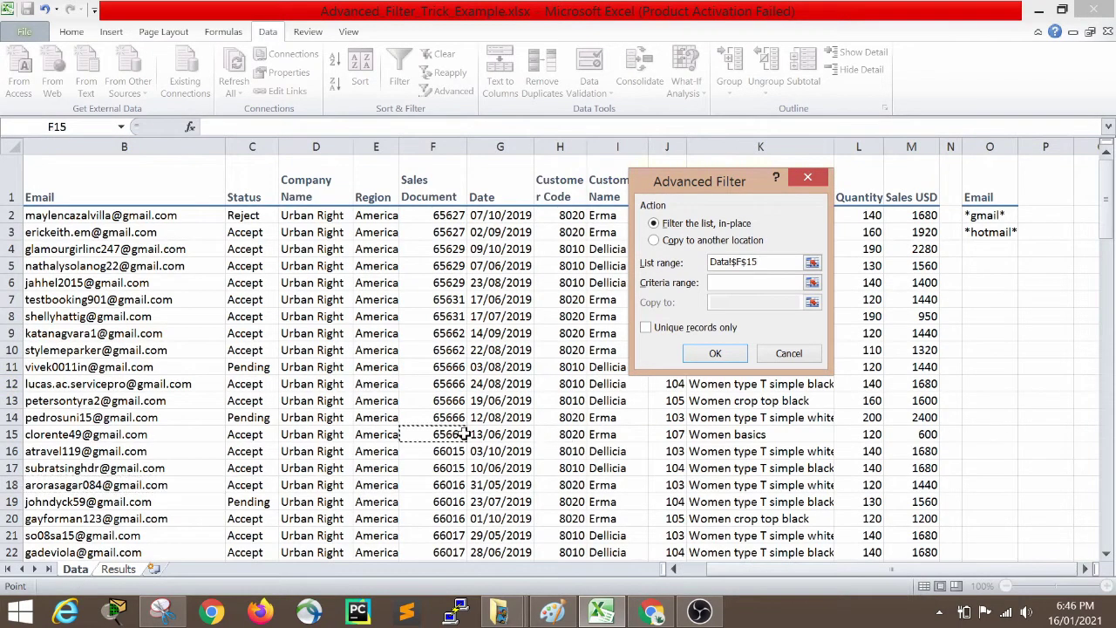
{"action": "key", "text": "ctrl+Home"}
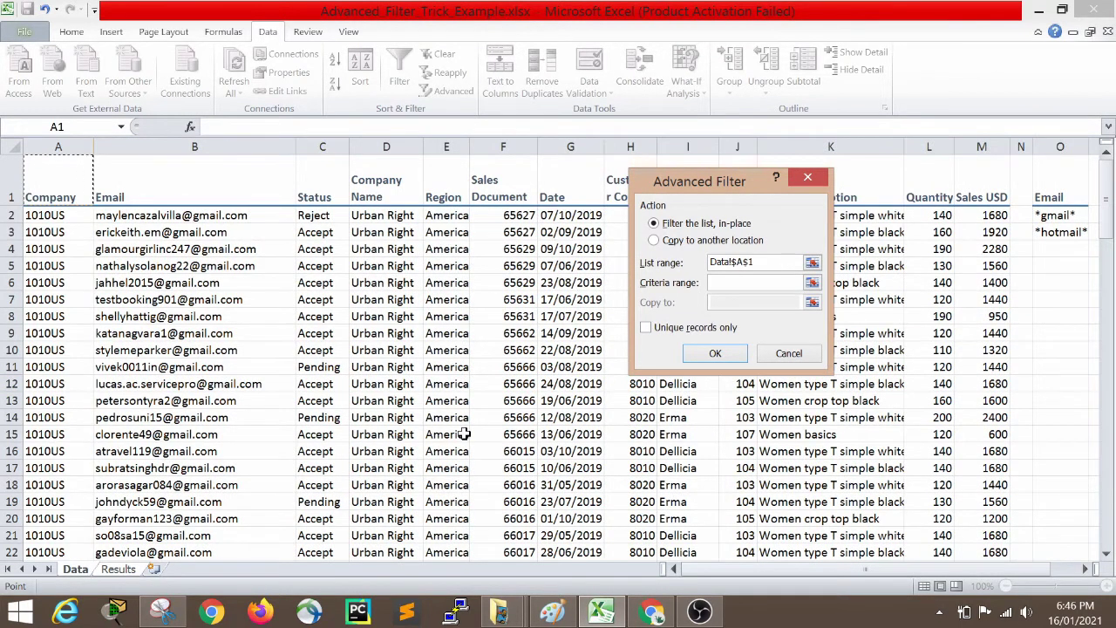
{"action": "key", "text": "ctrl+shift+Right"}
{"action": "key", "text": "ctrl+shift+Down"}
{"action": "key", "text": "ctrl+Home"}
{"action": "key", "text": "ctrl+shift+Right"}
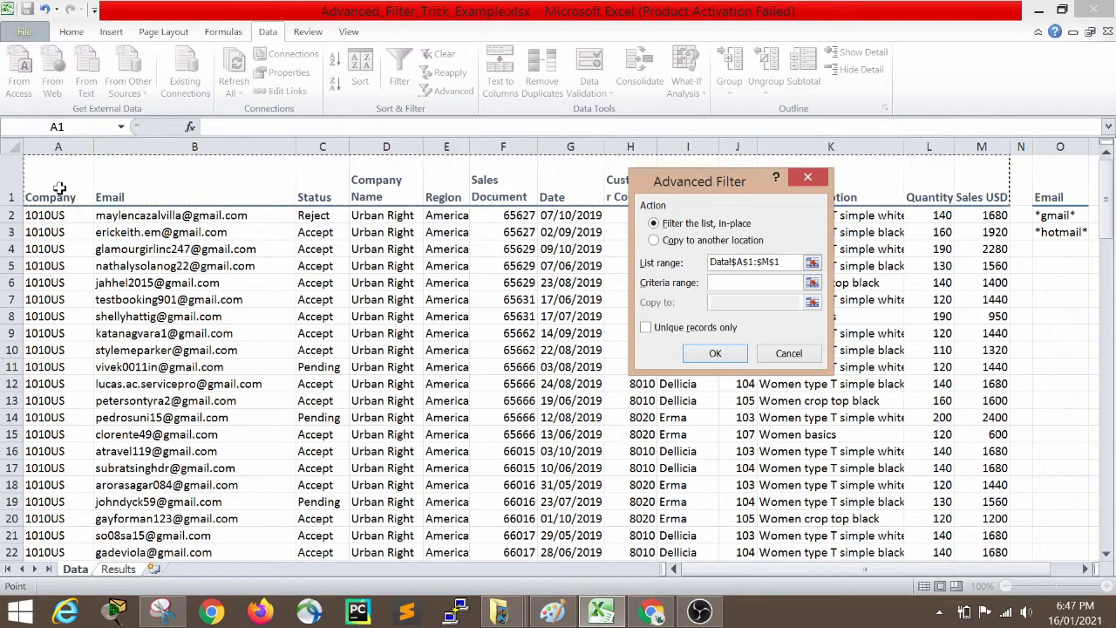
{"action": "key", "text": "ctrl+shift+Down"}
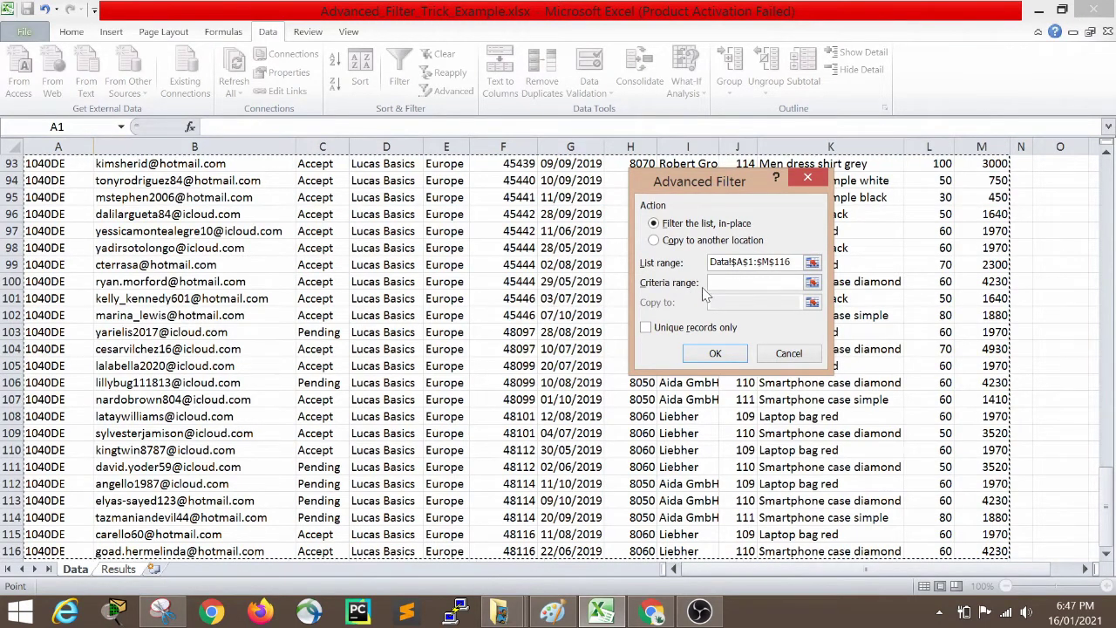
{"action": "key", "text": "ctrl+Page_Down"}
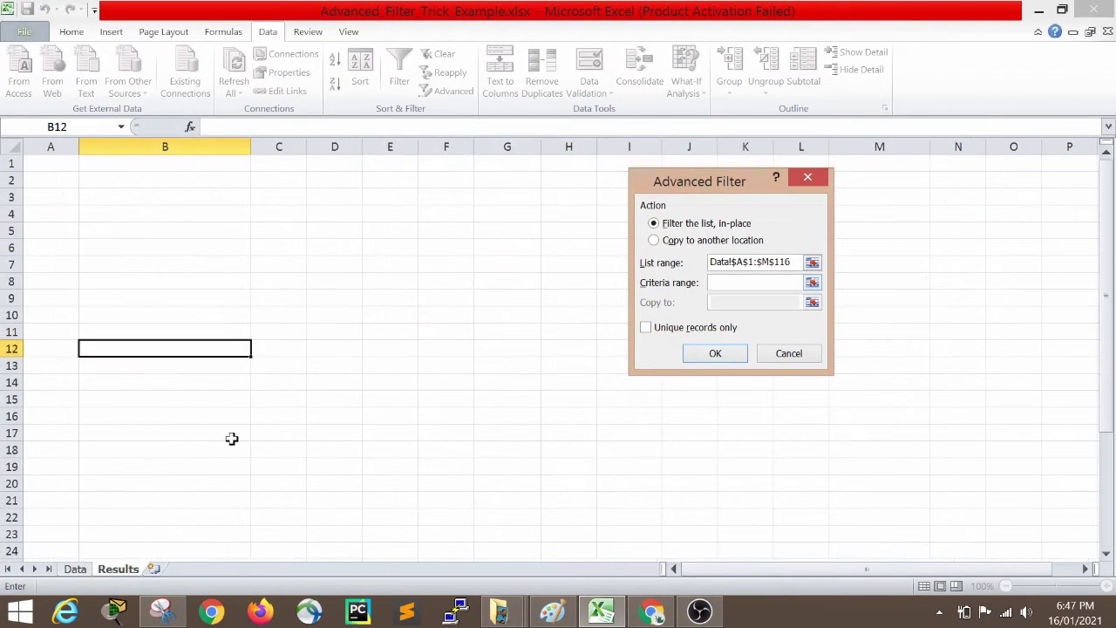
- Set the Criteria range to Data!$O$1:$O$3 covering *gmail* and *hotmail*
{"action": "left_click", "coordinate": [74, 568]}
{"action": "left_click", "coordinate": [233, 416]}
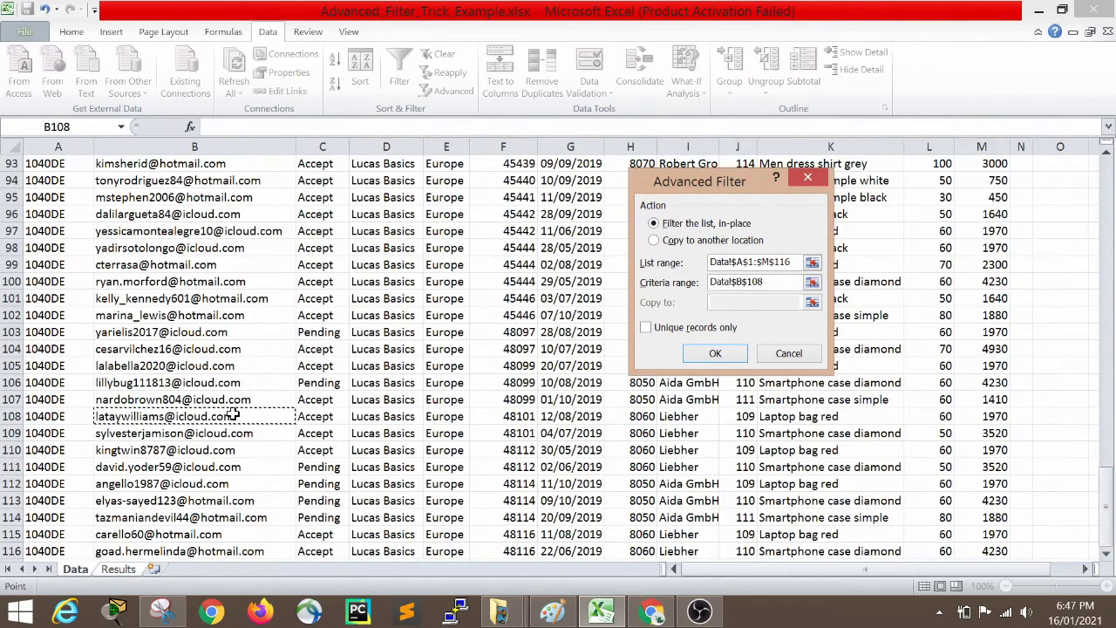
{"action": "key", "text": "ctrl+Up"}
{"action": "key", "text": "ctrl+Right"}
{"action": "key", "text": "Right"}
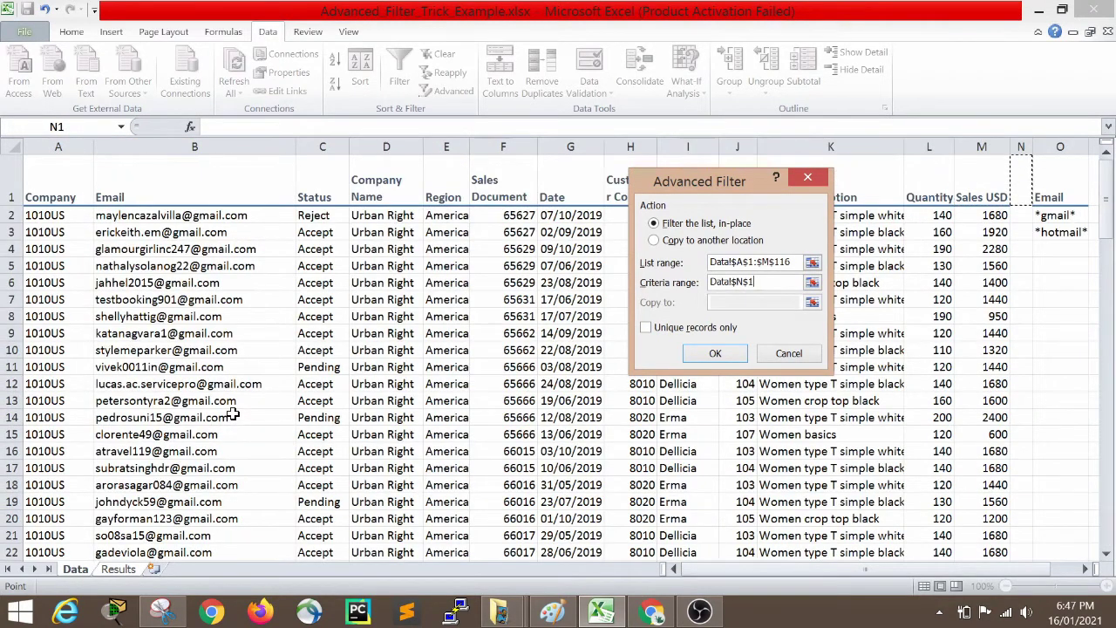
{"action": "key", "text": "Right"}
{"action": "key", "text": "shift+Down"}
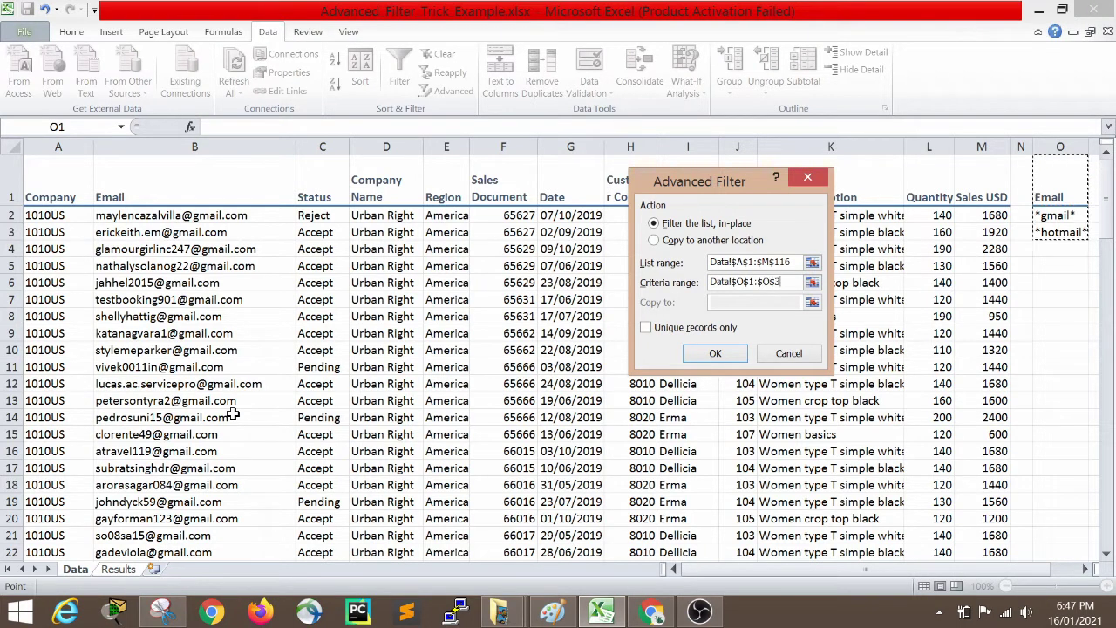
{"action": "key", "text": "shift+Down"}
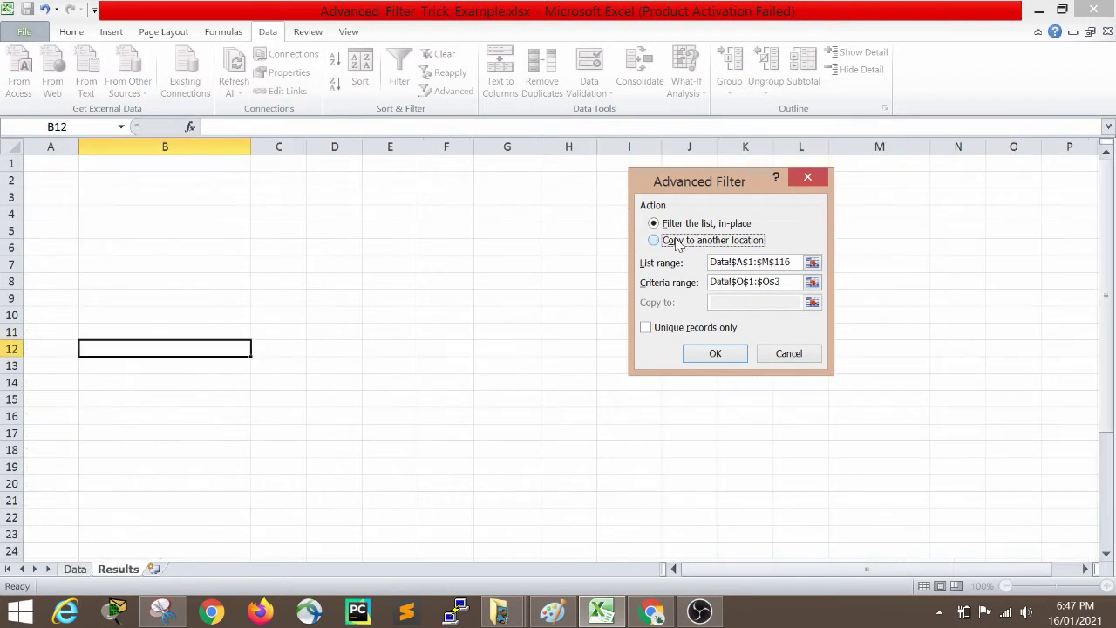
- Copy matches to another location at Results!$A$1 and run the filter
{"action": "left_click", "coordinate": [676, 245]}
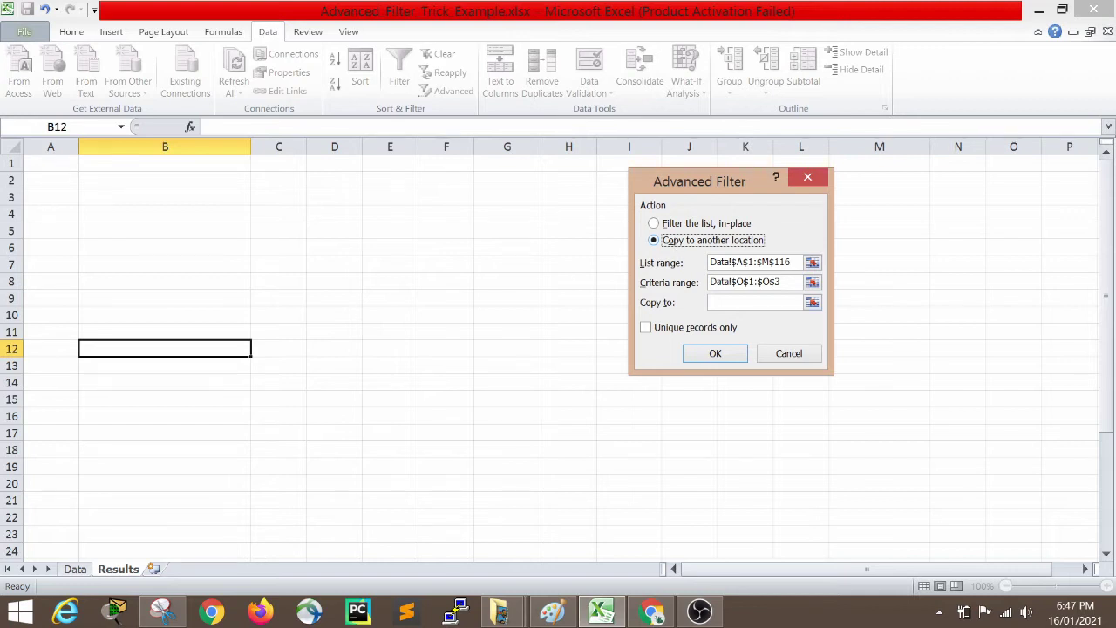
{"action": "left_click", "coordinate": [750, 303]}
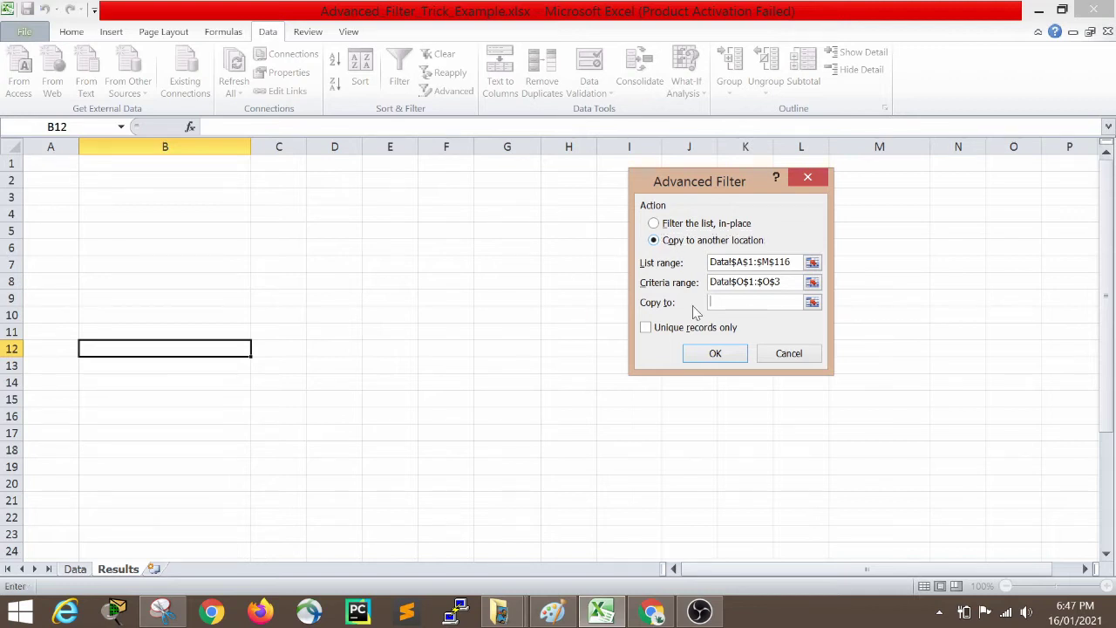
{"action": "left_click", "coordinate": [56, 169]}
{"action": "left_click", "coordinate": [715, 354]}
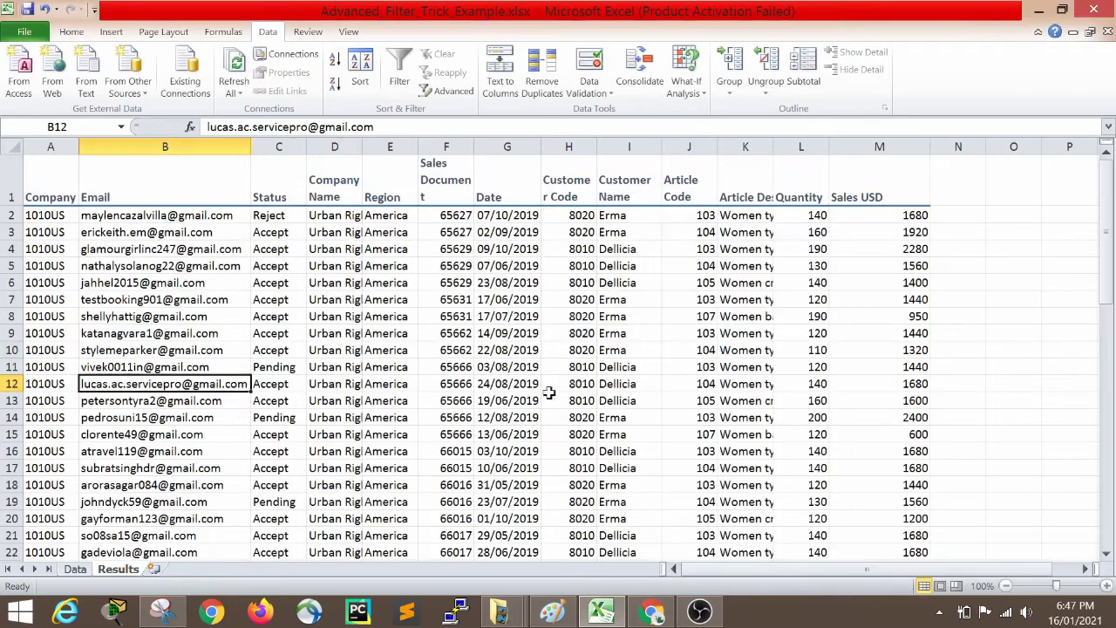
- On Results, select the copied Company values from A2 down and browse the hotmail rows
{"action": "left_click", "coordinate": [56, 218]}
{"action": "key", "text": "ctrl+shift+Down"}
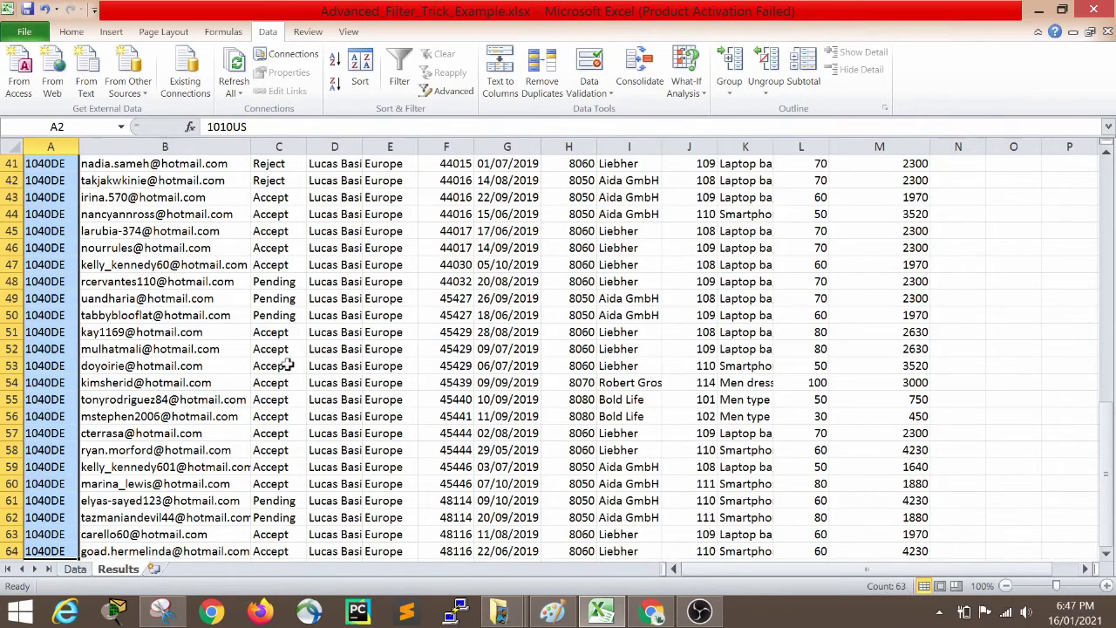
{"action": "left_click", "coordinate": [179, 366]}
{"action": "scroll", "coordinate": [179, 361], "scroll_direction": "up", "scroll_amount": 10}
{"action": "scroll", "coordinate": [179, 360], "scroll_direction": "up", "scroll_amount": 3}
{"action": "scroll", "coordinate": [183, 261], "scroll_direction": "up", "scroll_amount": 1}
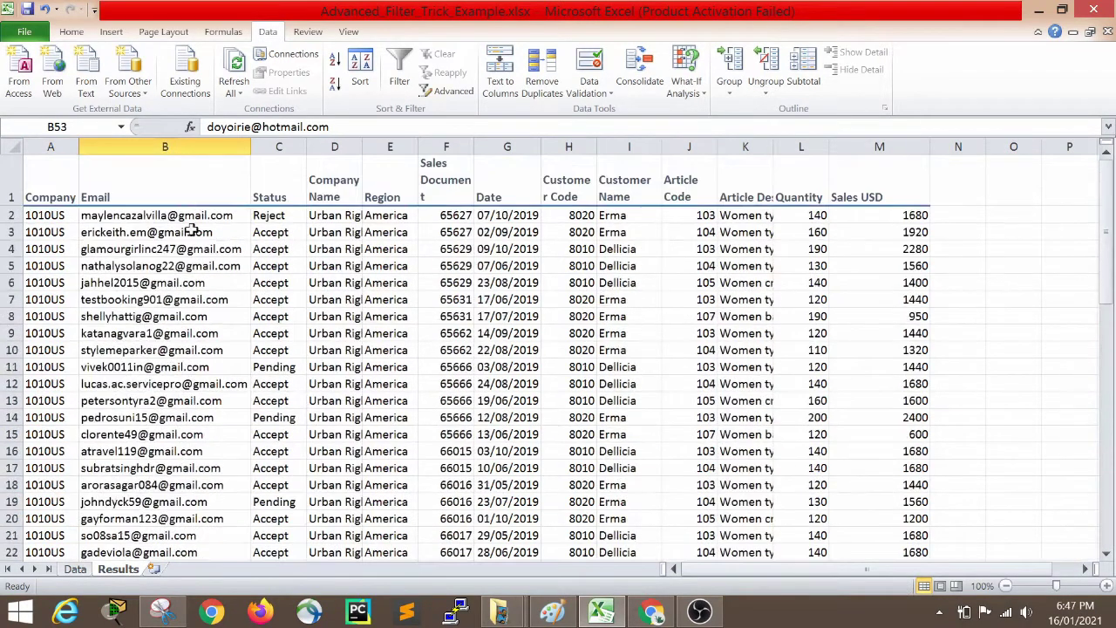
{"action": "left_click_drag", "start_coordinate": [188, 216], "coordinate": [199, 335]}
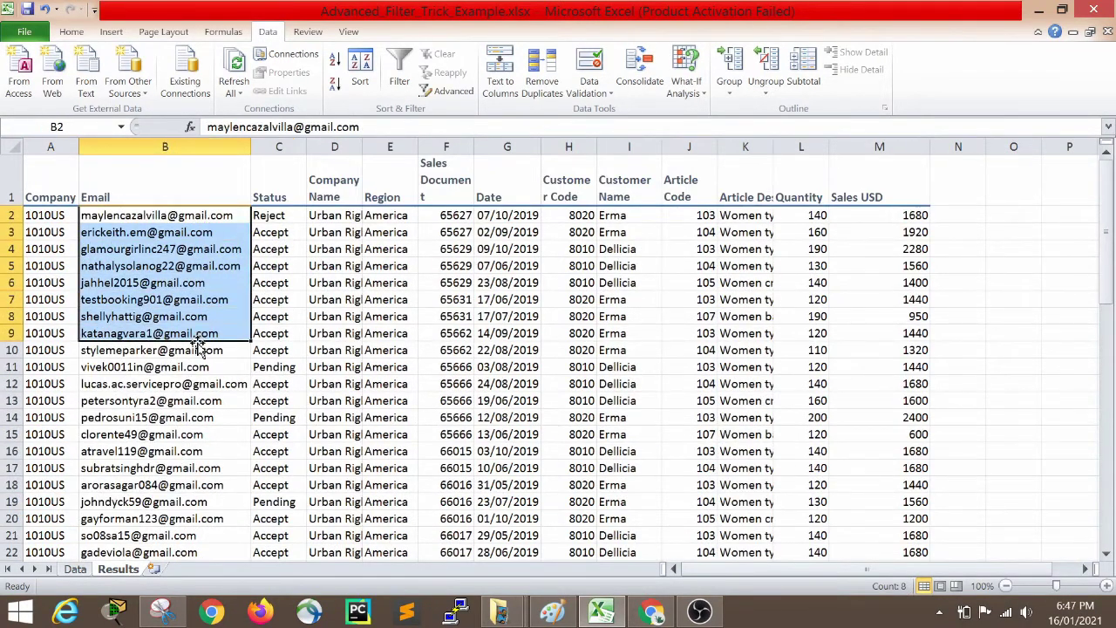
{"action": "scroll", "coordinate": [198, 345], "scroll_direction": "down", "scroll_amount": 6}
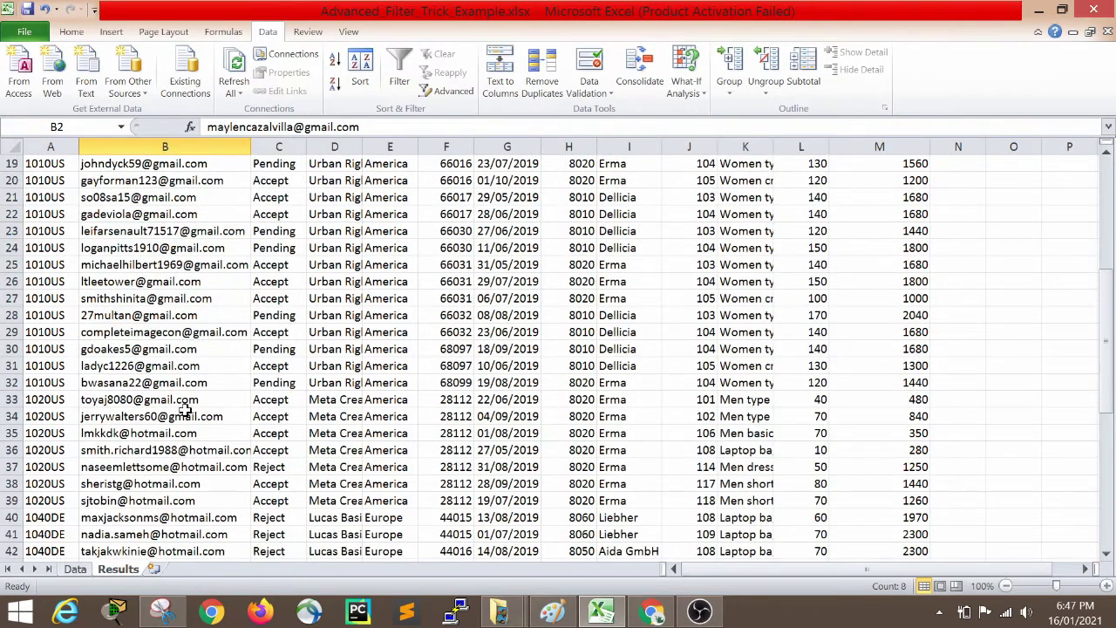
- Select the hotmail addresses from B36 down to the last result row
{"action": "left_click", "coordinate": [163, 432]}
{"action": "left_click", "coordinate": [229, 450]}
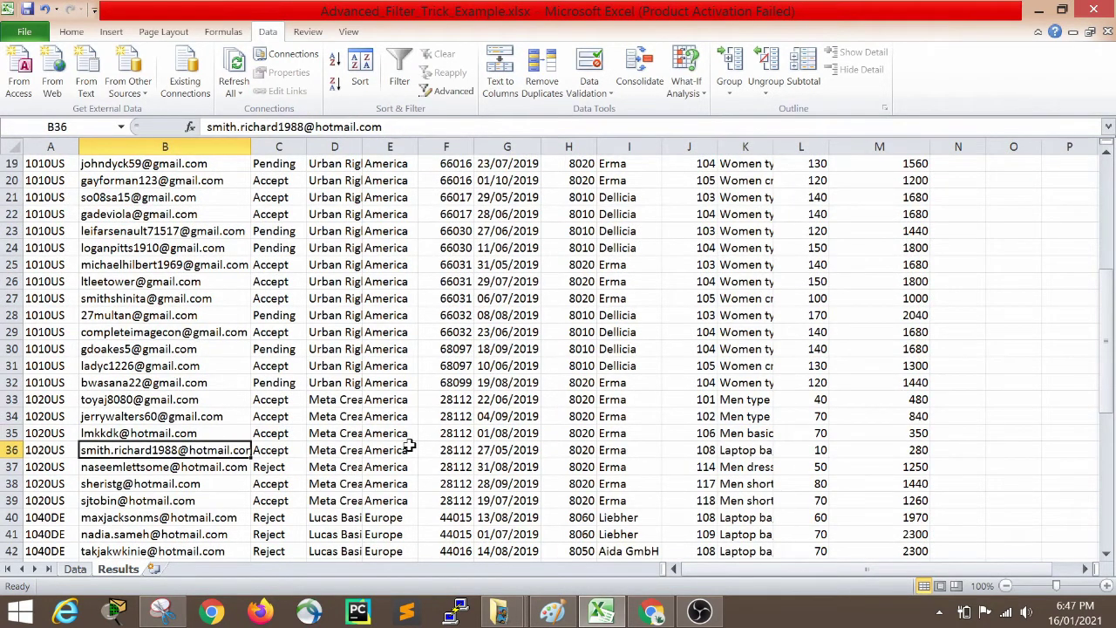
{"action": "key", "text": "ctrl+shift+Down"}
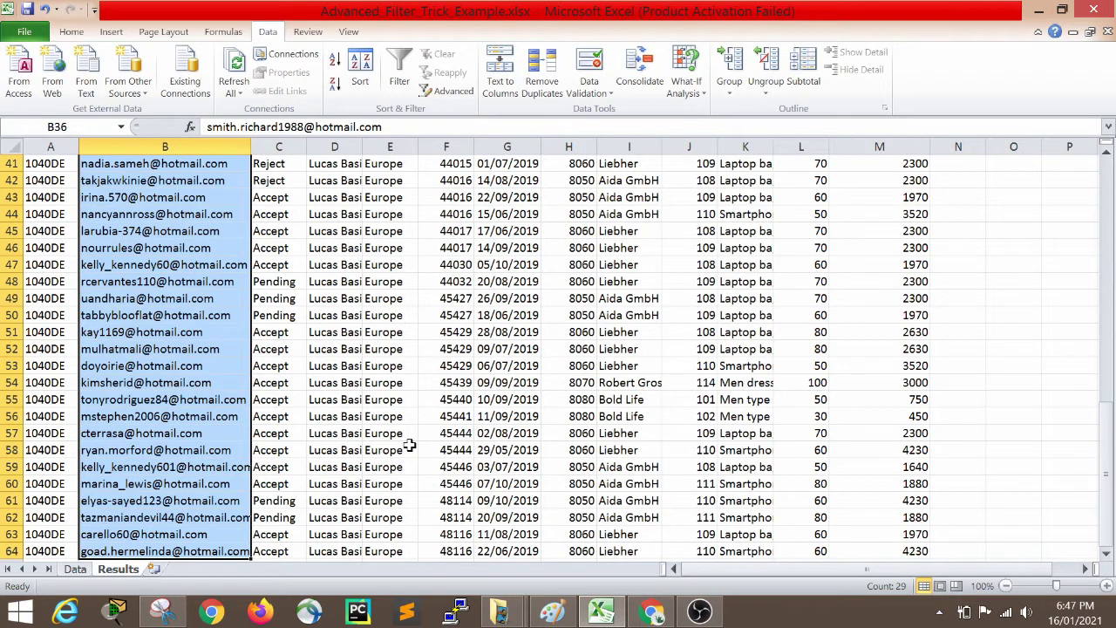
{"action": "scroll", "coordinate": [154, 248], "scroll_direction": "up", "scroll_amount": 9}
{"action": "scroll", "coordinate": [154, 249], "scroll_direction": "up", "scroll_amount": 4}
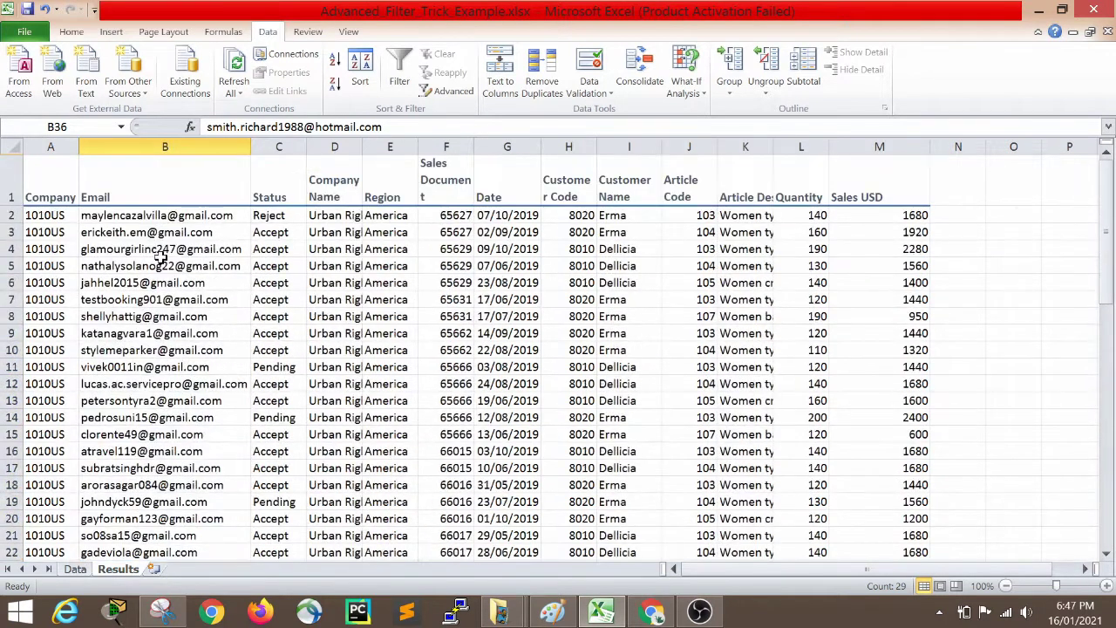
- Select every copied record from A2 across and down, then return to the Data sheet
{"action": "left_click", "coordinate": [149, 219]}
{"action": "key", "text": "Left"}
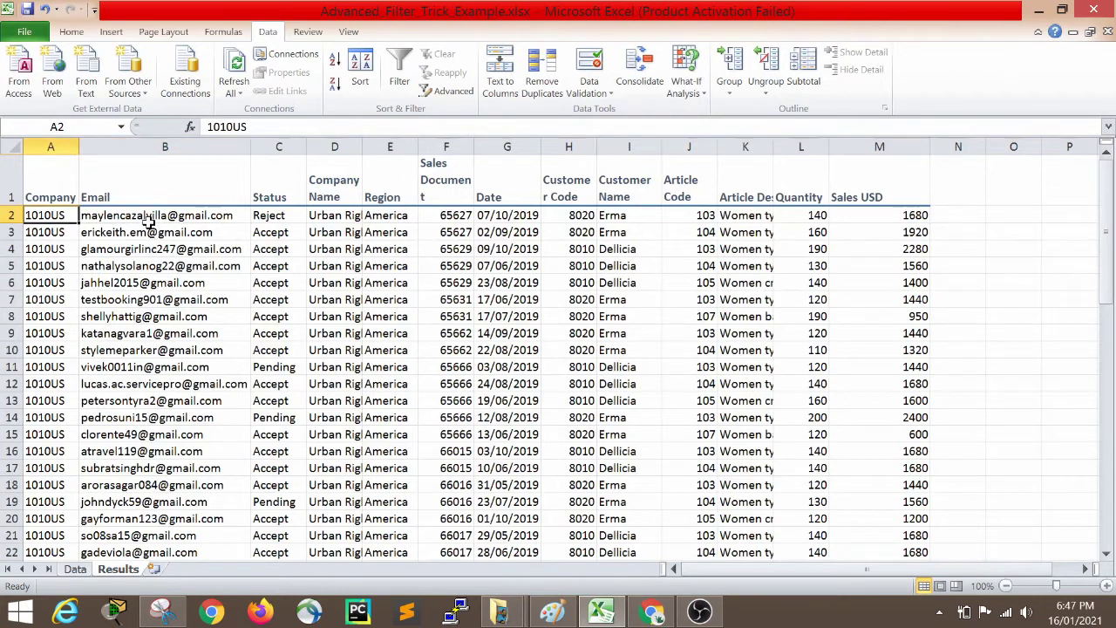
{"action": "key", "text": "ctrl+shift+Right"}
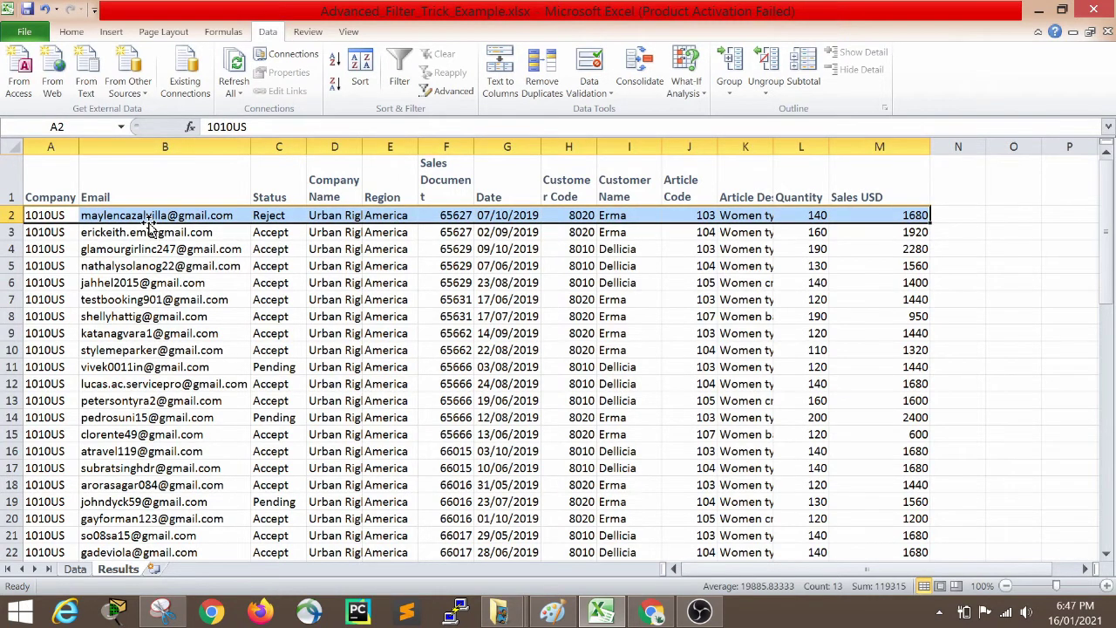
{"action": "key", "text": "ctrl+shift+Down"}
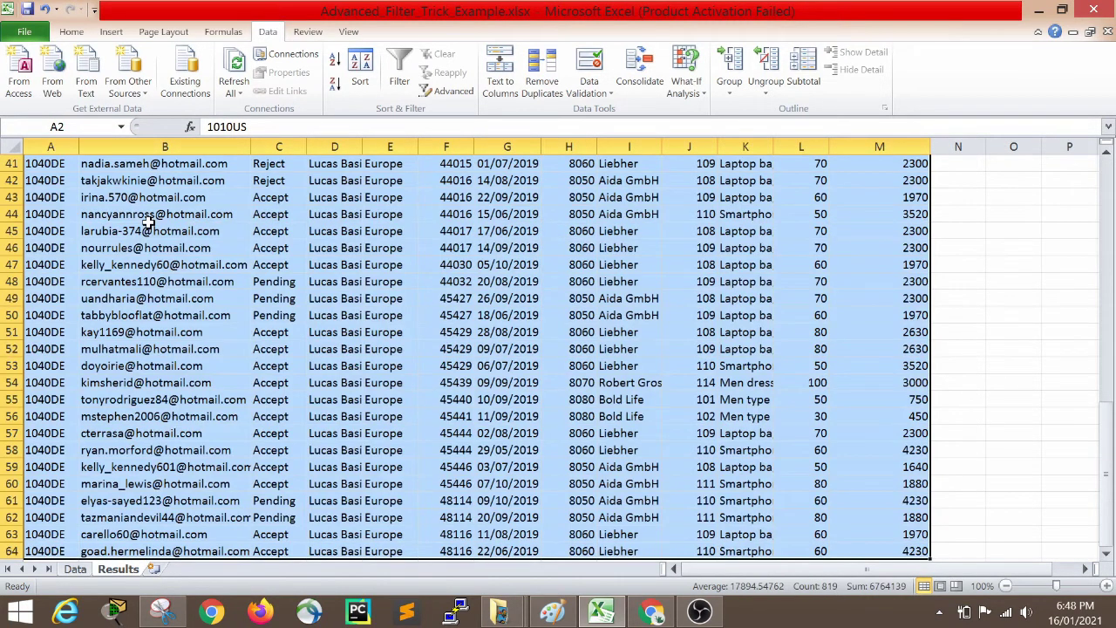
{"action": "key", "text": "ctrl+Page_Up"}
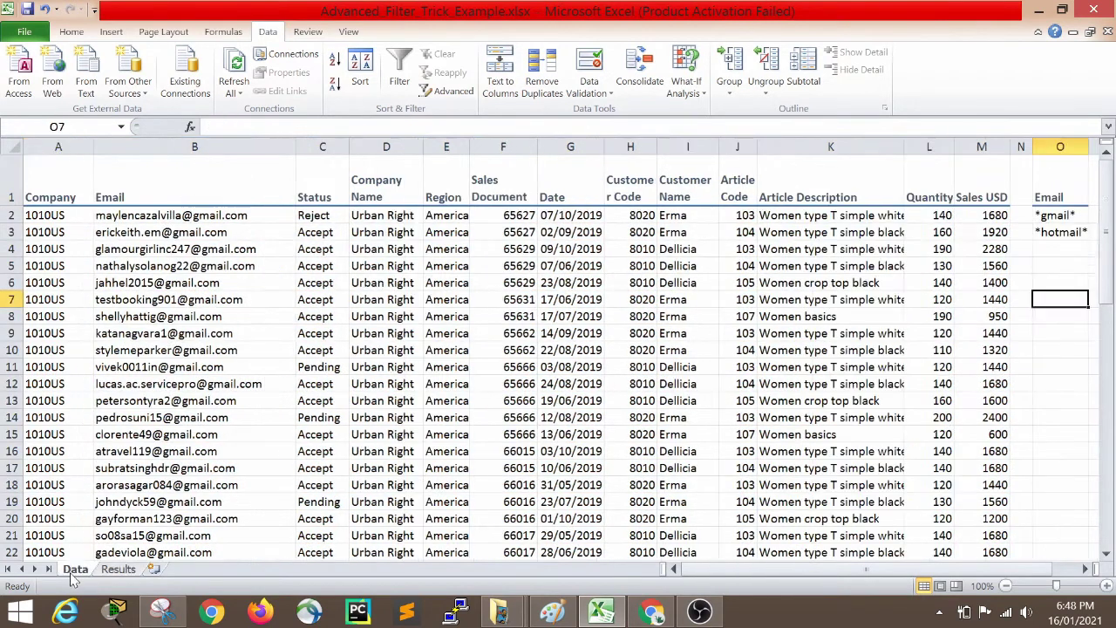
- On Data, review the Email column and highlight Status values C6 to C9
{"action": "left_click", "coordinate": [214, 198]}
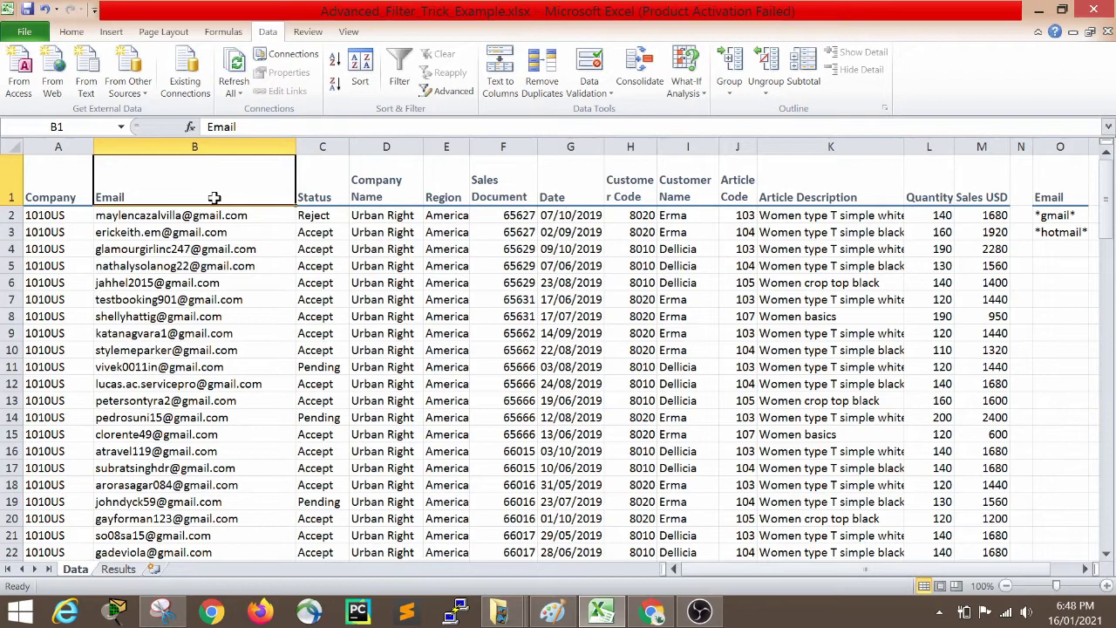
{"action": "left_click", "coordinate": [281, 288]}
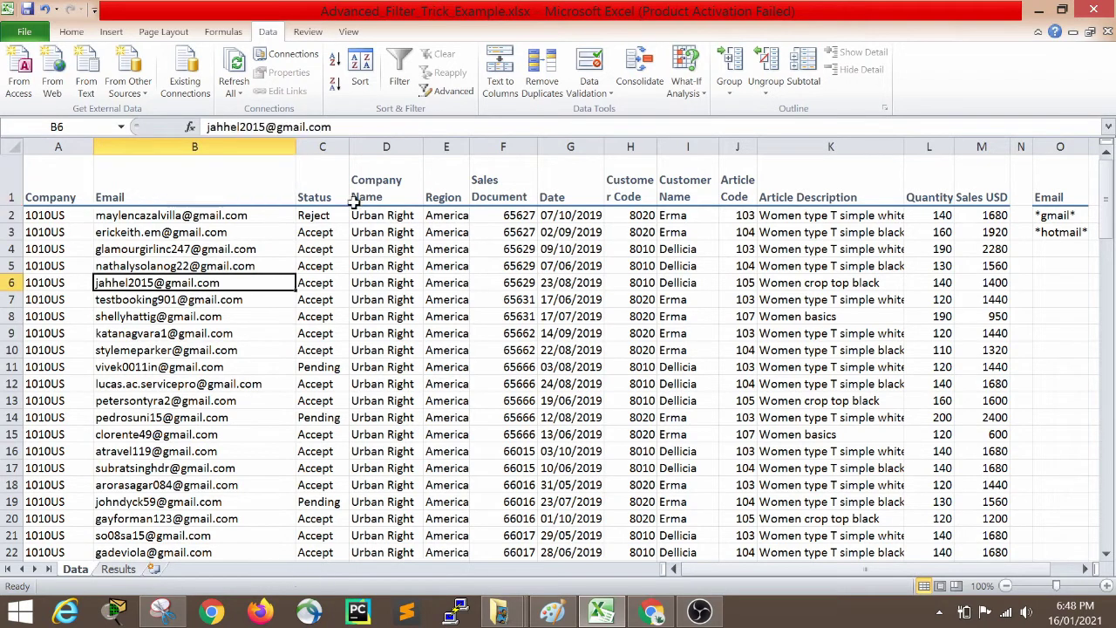
{"action": "left_click_drag", "start_coordinate": [319, 190], "coordinate": [324, 394]}
{"action": "left_click", "coordinate": [323, 287]}
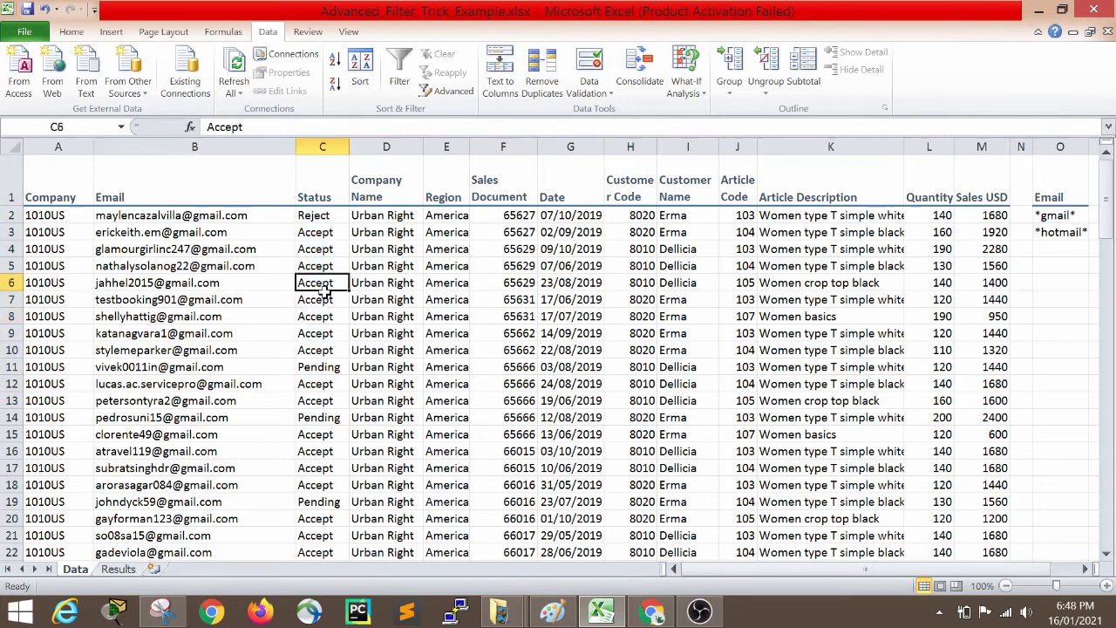
{"action": "left_click_drag", "start_coordinate": [325, 293], "coordinate": [330, 339]}
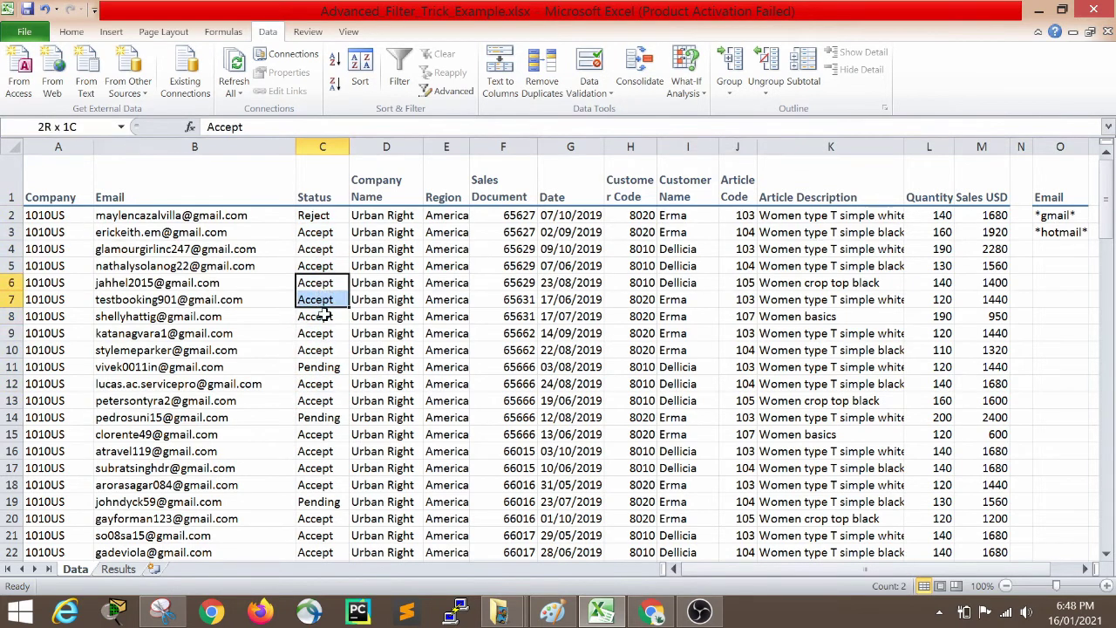
- Review the Region column, highlighting E1 to E19 and then E2 to E18
{"action": "left_click_drag", "start_coordinate": [449, 183], "coordinate": [447, 501]}
{"action": "left_click", "coordinate": [454, 174]}
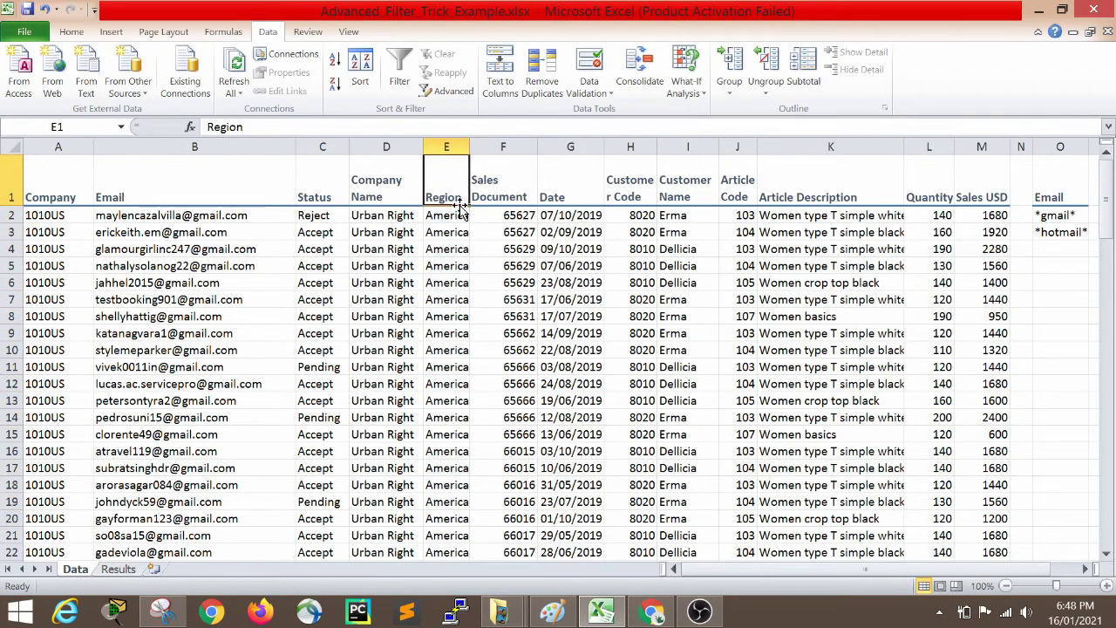
{"action": "scroll", "coordinate": [460, 256], "scroll_direction": "down", "scroll_amount": 4}
{"action": "scroll", "coordinate": [459, 255], "scroll_direction": "down", "scroll_amount": 9}
{"action": "scroll", "coordinate": [460, 256], "scroll_direction": "down", "scroll_amount": 5}
{"action": "scroll", "coordinate": [449, 353], "scroll_direction": "down", "scroll_amount": 3}
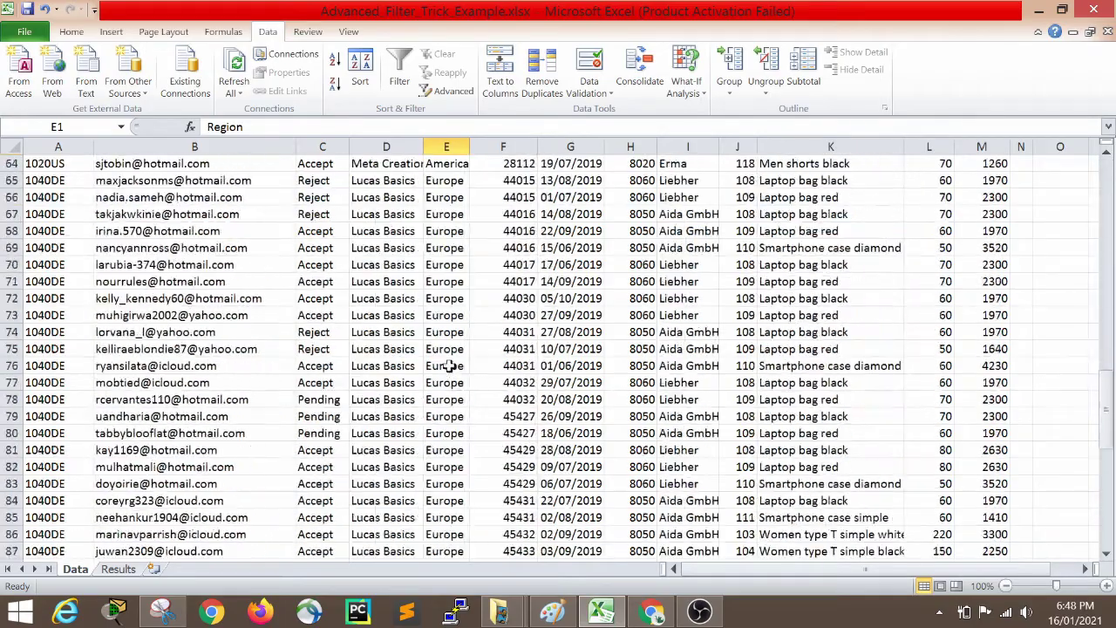
{"action": "scroll", "coordinate": [448, 353], "scroll_direction": "down", "scroll_amount": 8}
{"action": "scroll", "coordinate": [449, 353], "scroll_direction": "down", "scroll_amount": 6}
{"action": "scroll", "coordinate": [449, 351], "scroll_direction": "up", "scroll_amount": 9}
{"action": "scroll", "coordinate": [448, 351], "scroll_direction": "up", "scroll_amount": 8}
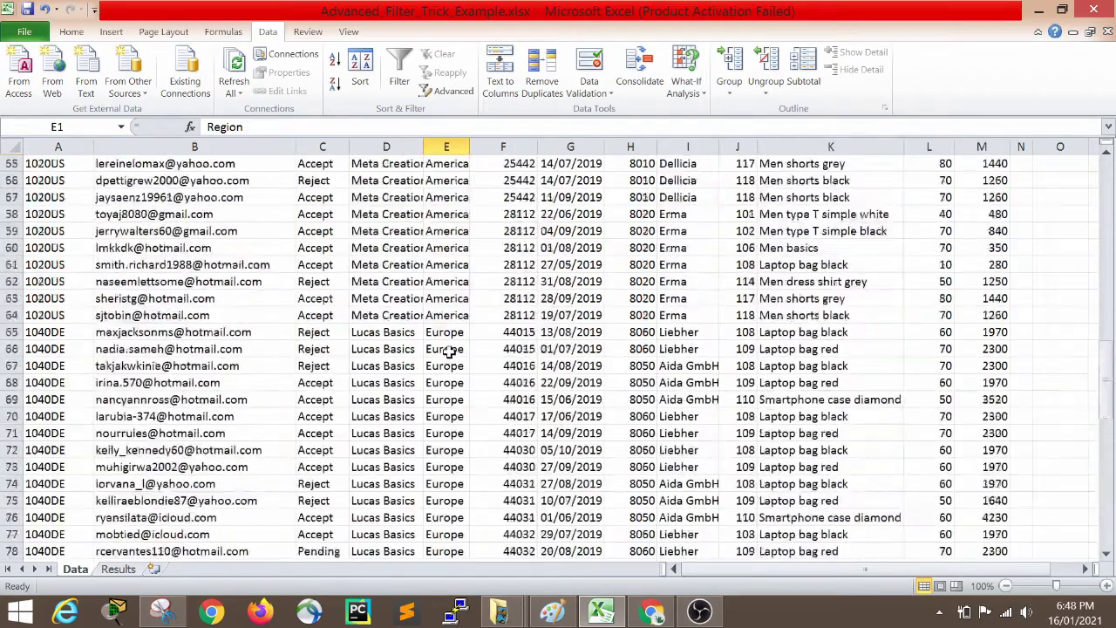
{"action": "scroll", "coordinate": [445, 348], "scroll_direction": "up", "scroll_amount": 10}
{"action": "scroll", "coordinate": [444, 340], "scroll_direction": "up", "scroll_amount": 8}
{"action": "left_click_drag", "start_coordinate": [458, 220], "coordinate": [458, 481]}
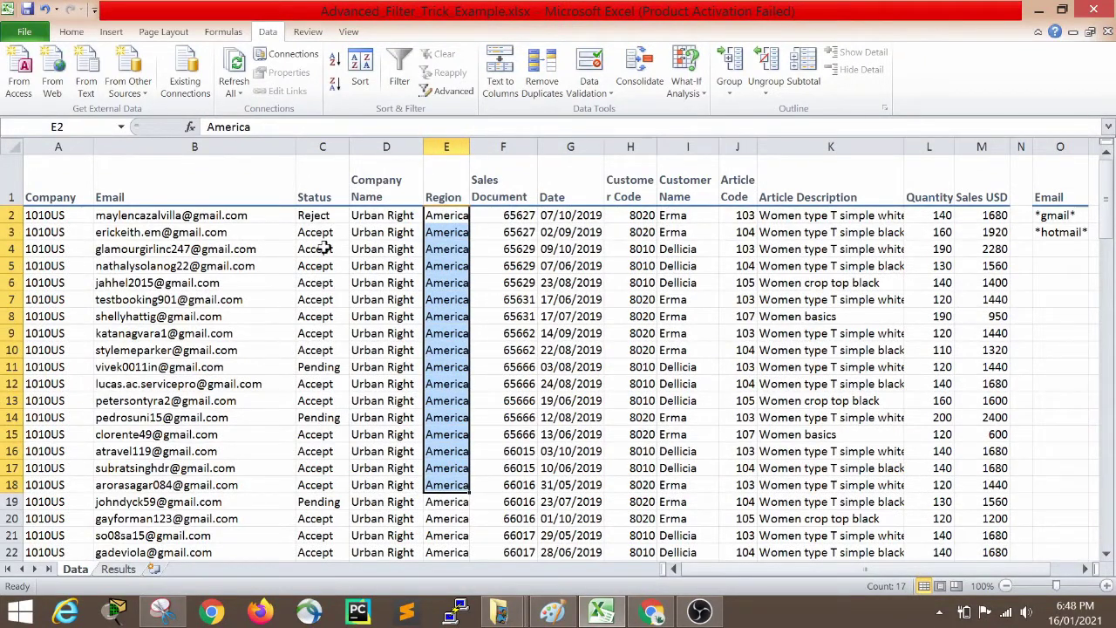
- Highlight Status C2 to C13, Region E2 to E7 and emails B3 to B12, then bring up OBS
{"action": "left_click_drag", "start_coordinate": [316, 219], "coordinate": [316, 300]}
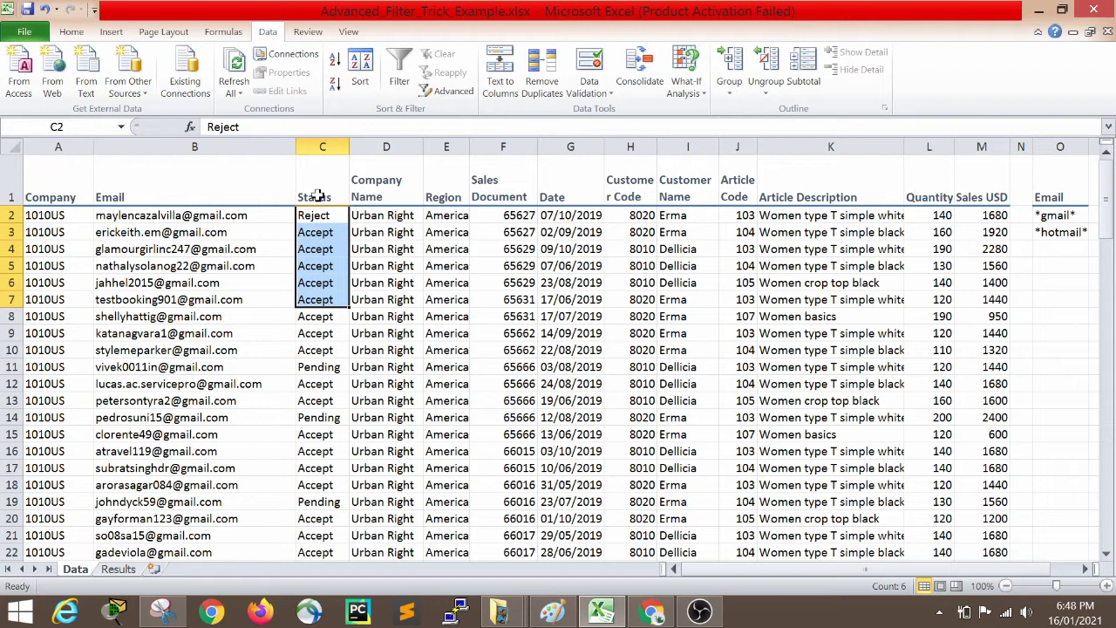
{"action": "left_click", "coordinate": [319, 197]}
{"action": "left_click_drag", "start_coordinate": [316, 215], "coordinate": [322, 400]}
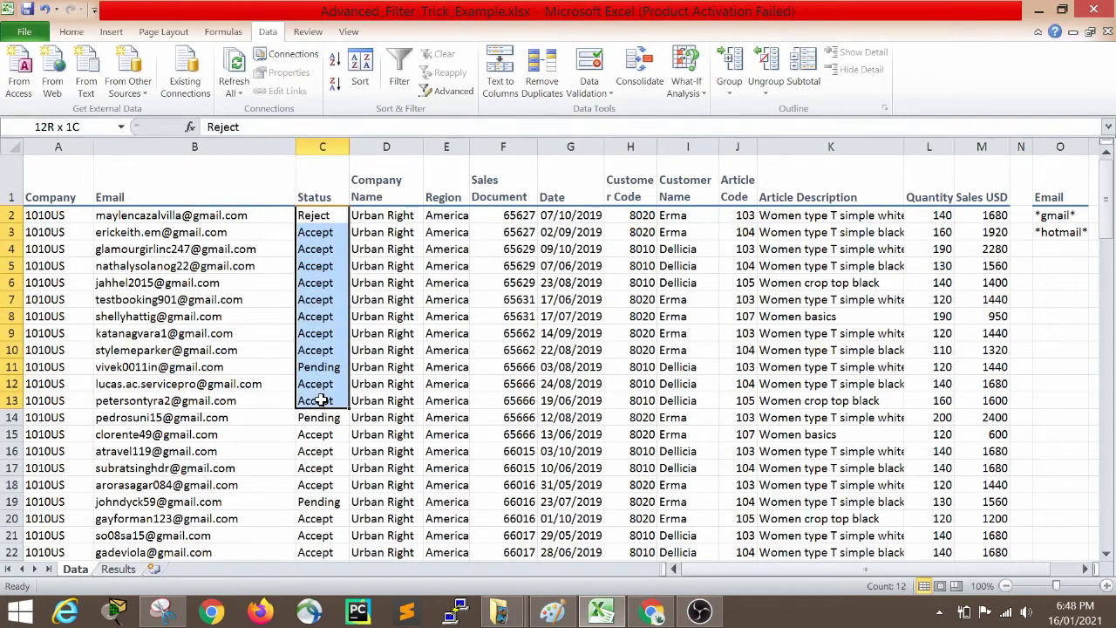
{"action": "left_click", "coordinate": [459, 199]}
{"action": "left_click_drag", "start_coordinate": [446, 215], "coordinate": [445, 299]}
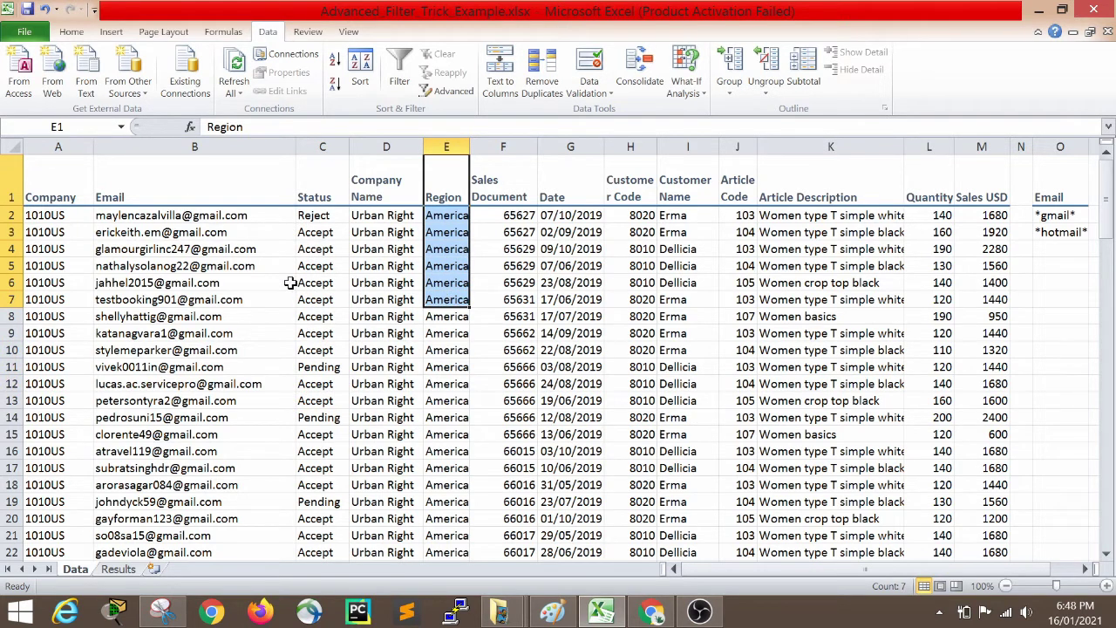
{"action": "left_click_drag", "start_coordinate": [161, 233], "coordinate": [178, 384]}
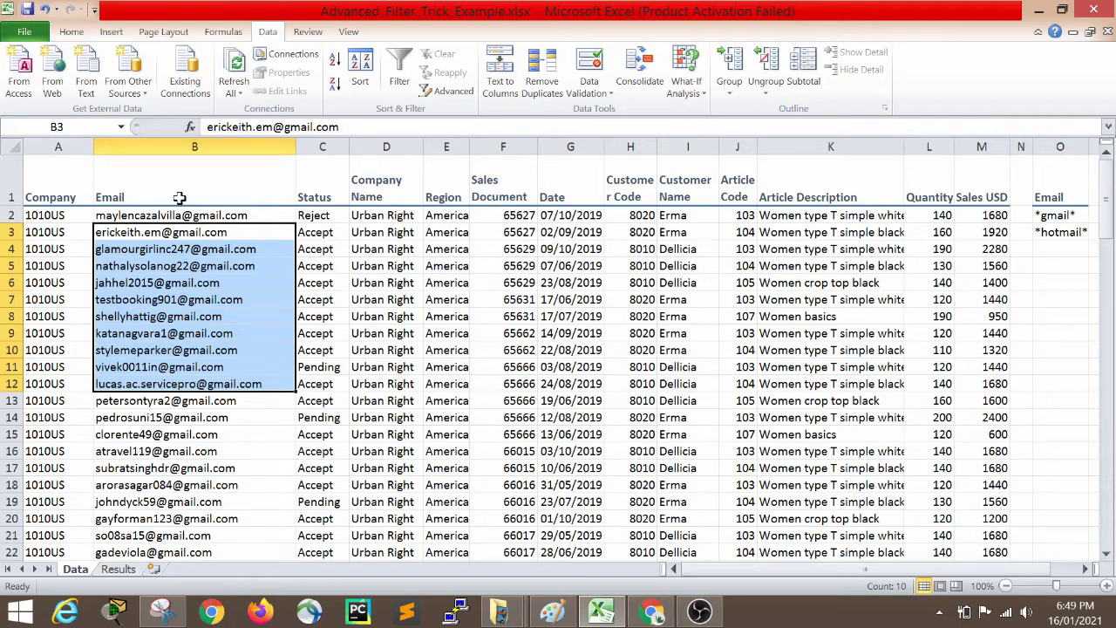
{"action": "left_click", "coordinate": [700, 611]}
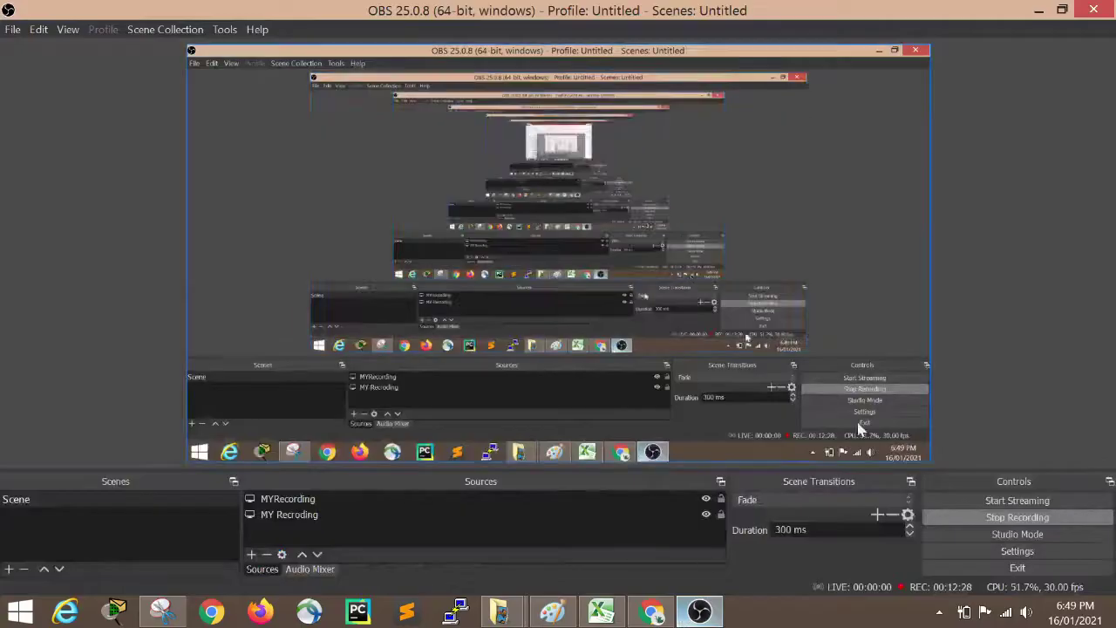